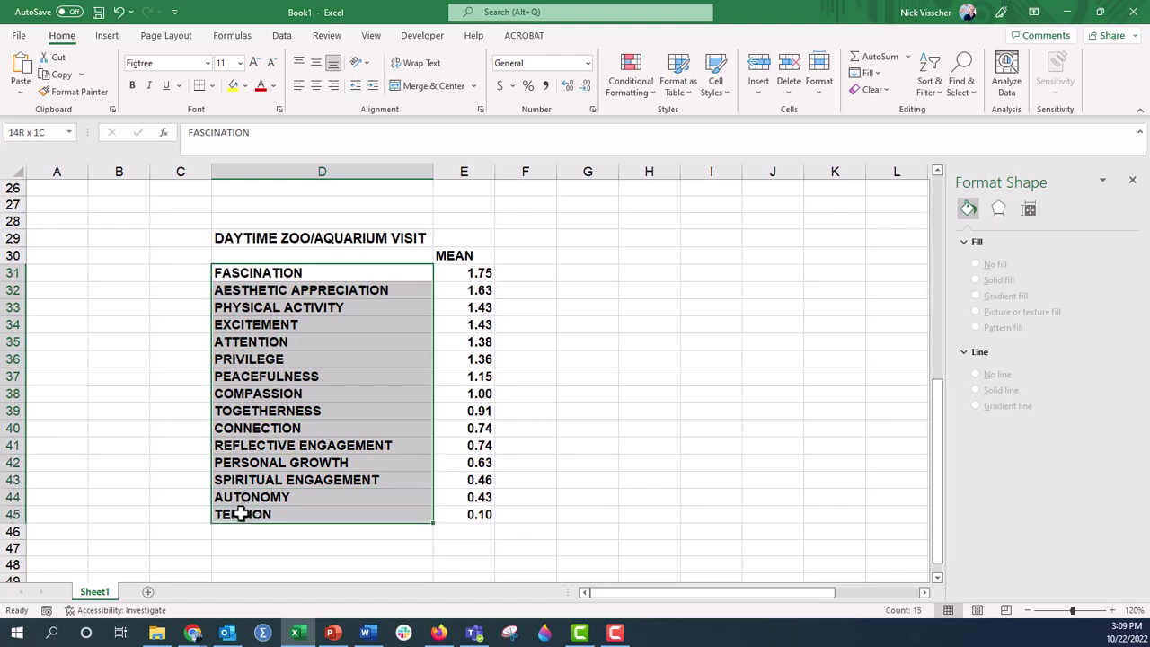
- Copy the visitor experience dimension names together with their mean values, cells D31:E45
click(460, 273)
drag(461, 273, 457, 514)
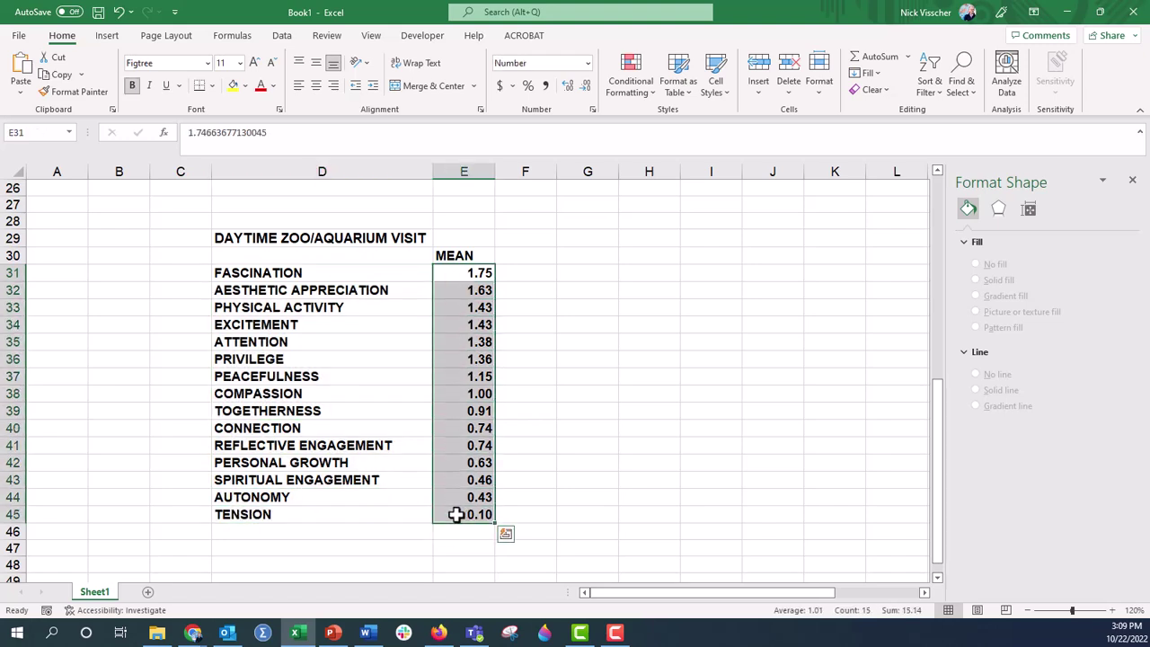
click(370, 513)
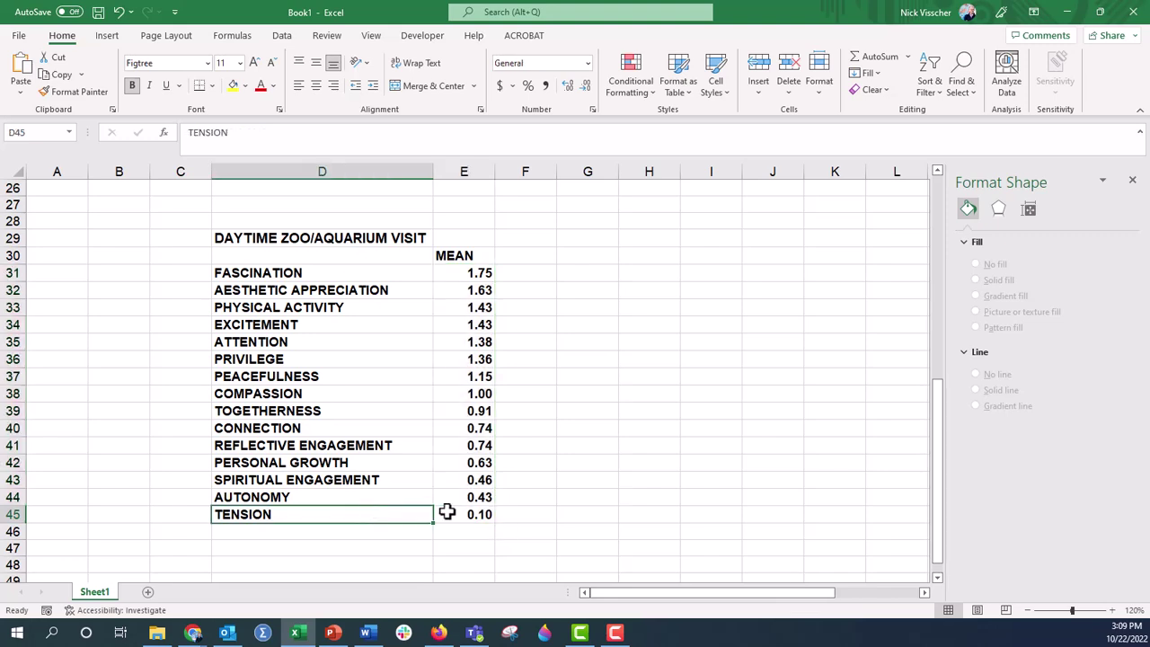
click(449, 513)
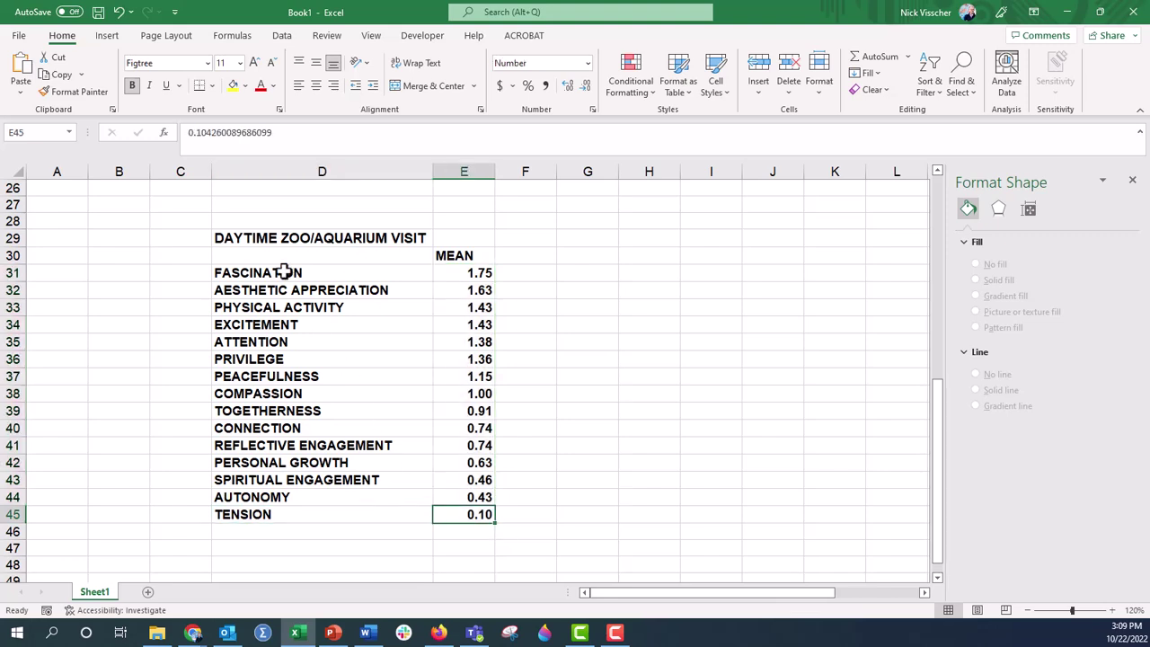
drag(284, 272, 454, 513)
key(ctrl+c)
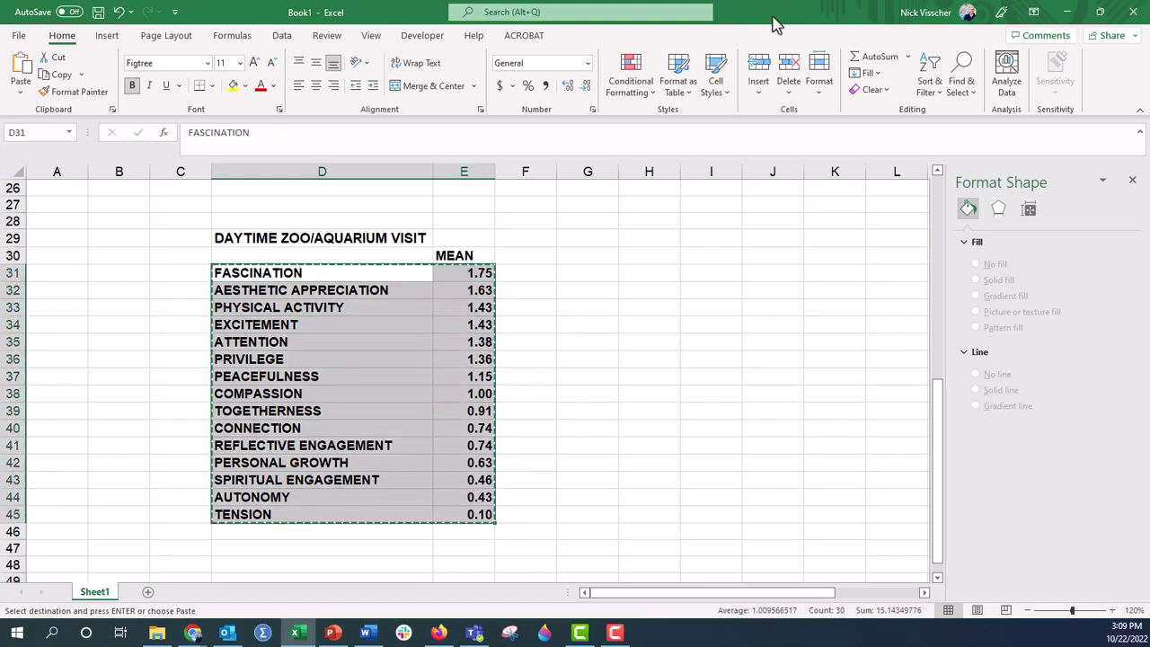
- Switch to PowerPoint and insert a Clustered Bar chart into the empty content placeholder on slide 3
drag(783, 8, 285, 63)
key(alt+Tab)
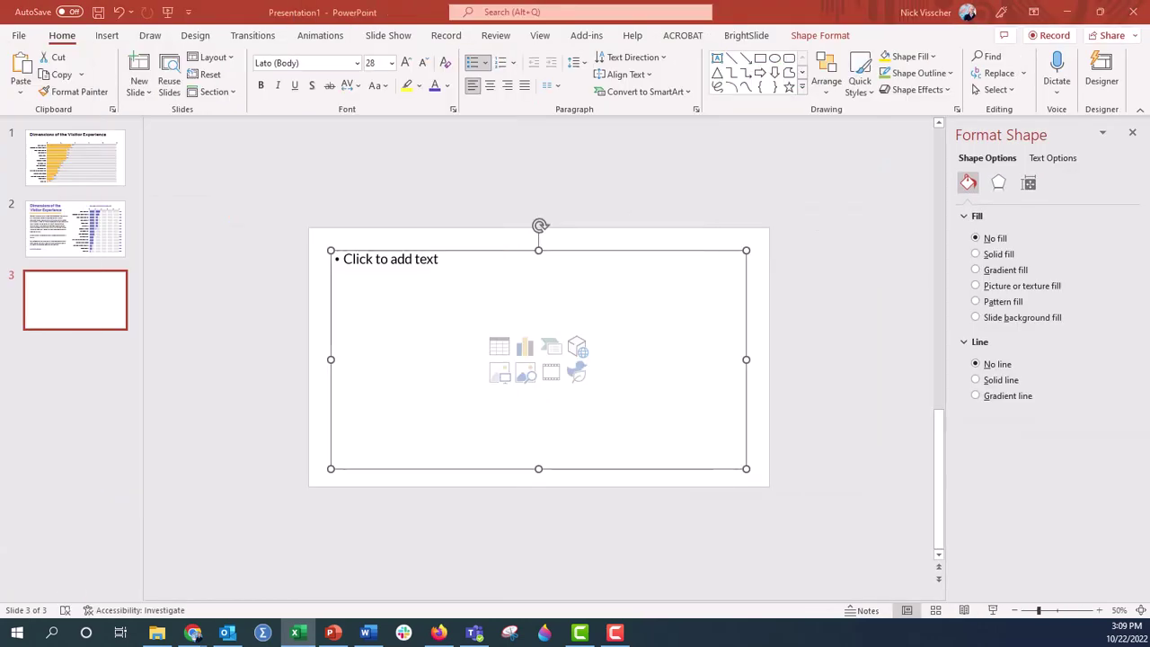
click(239, 381)
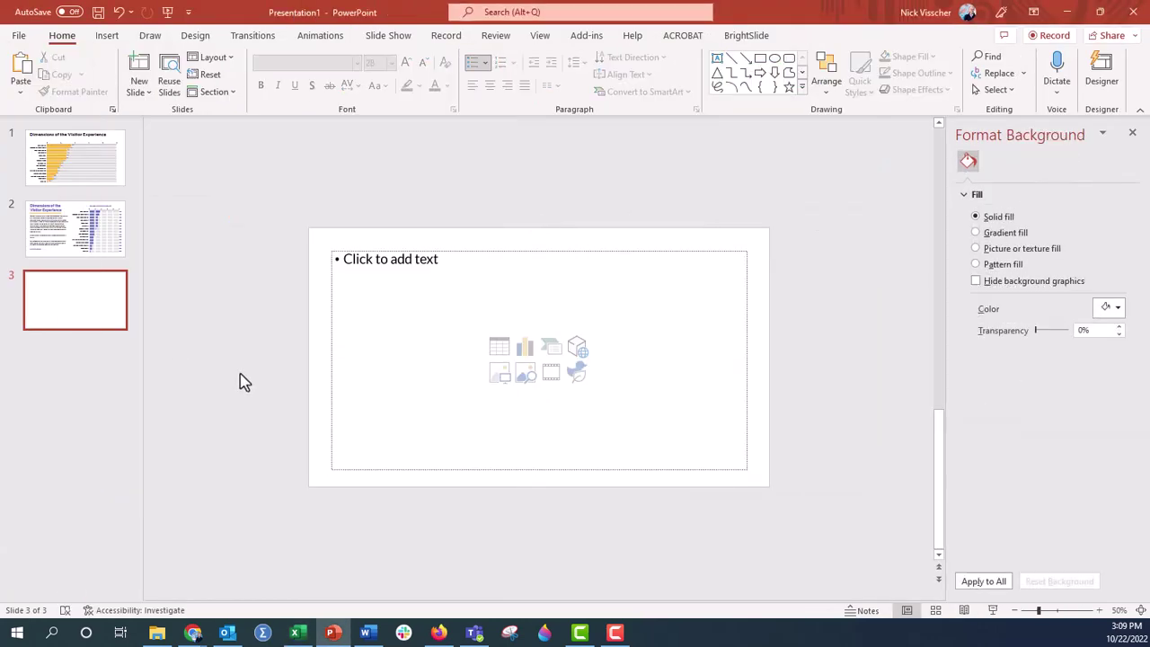
click(1099, 611)
click(1099, 610)
click(1100, 610)
click(1100, 611)
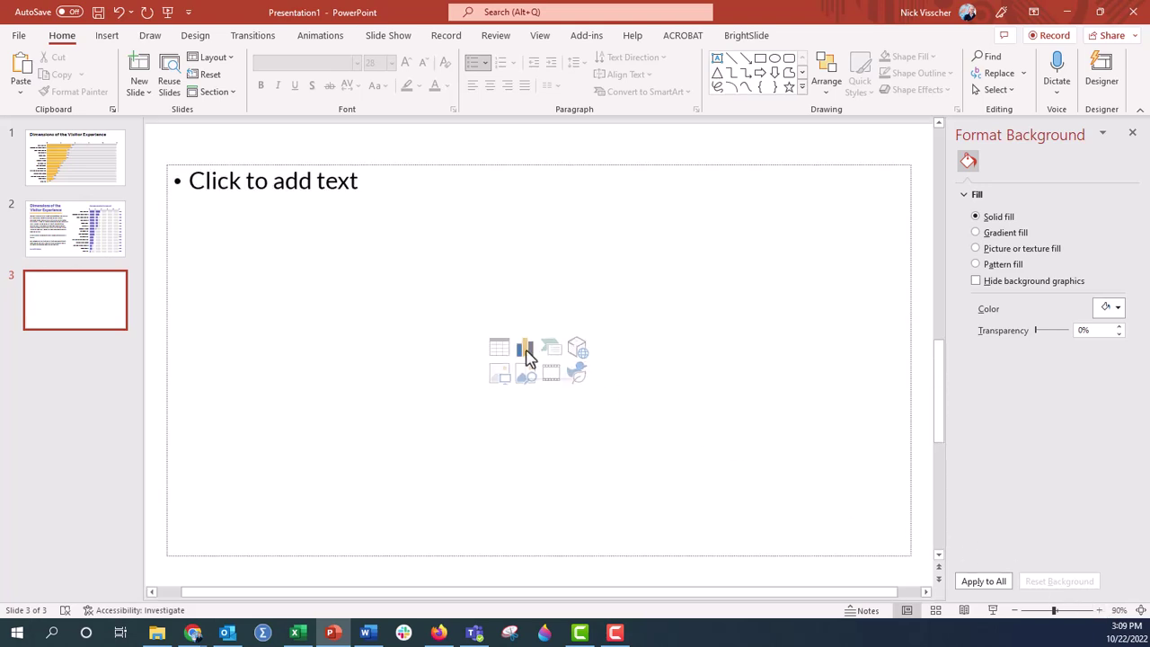
click(528, 358)
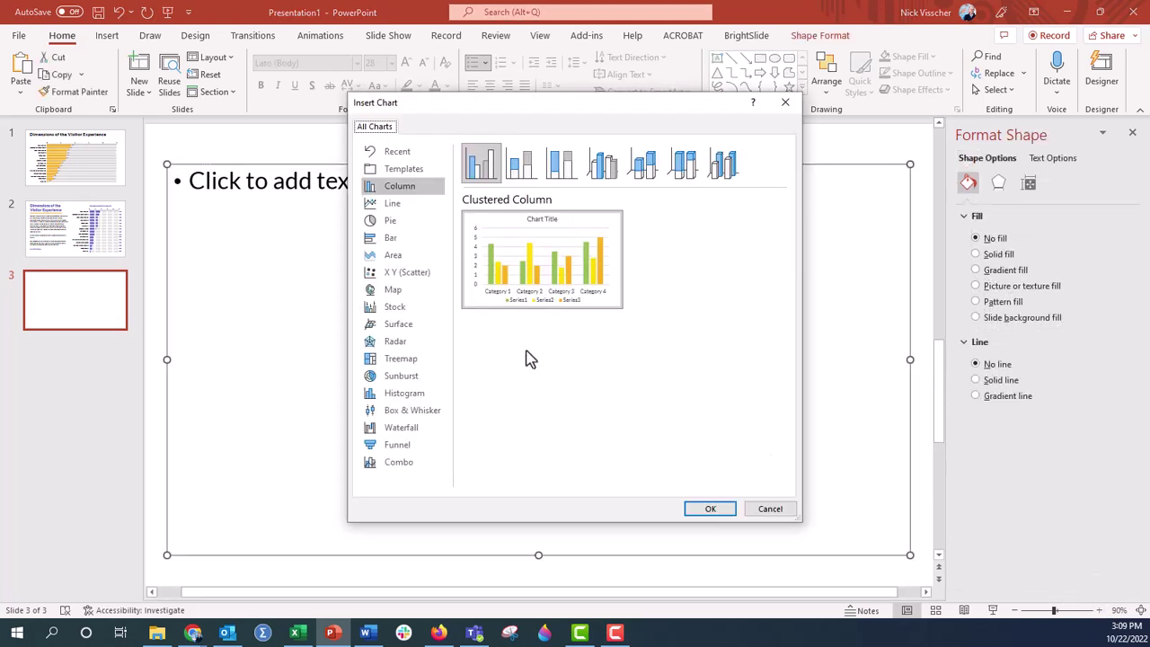
click(430, 250)
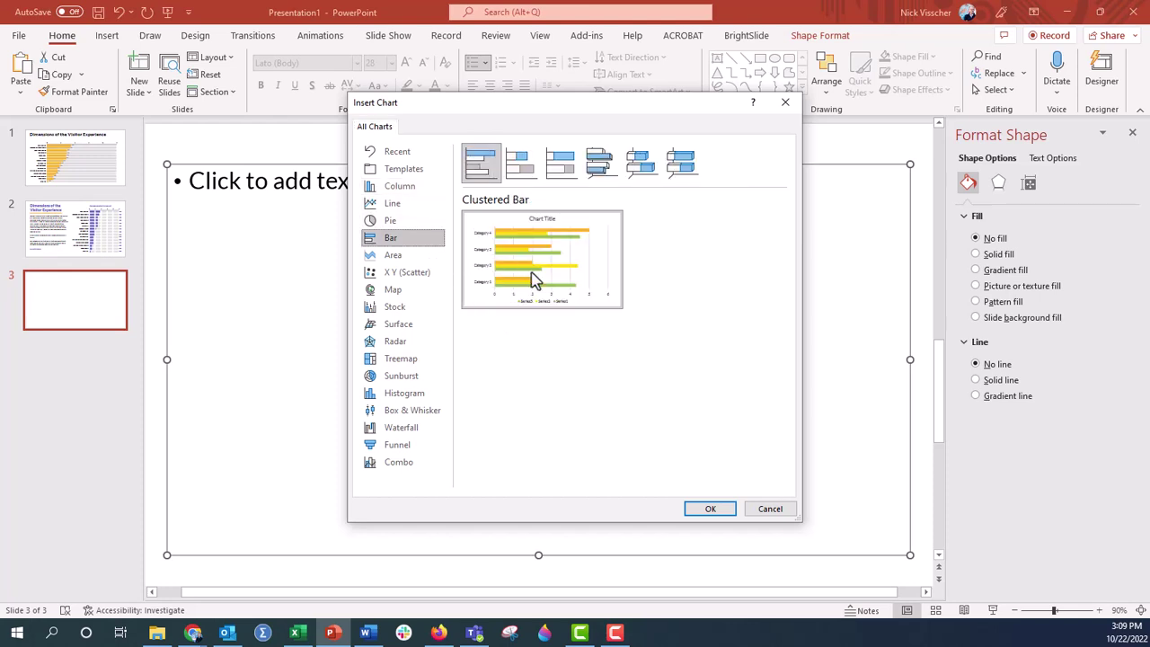
mouse_move(534, 278)
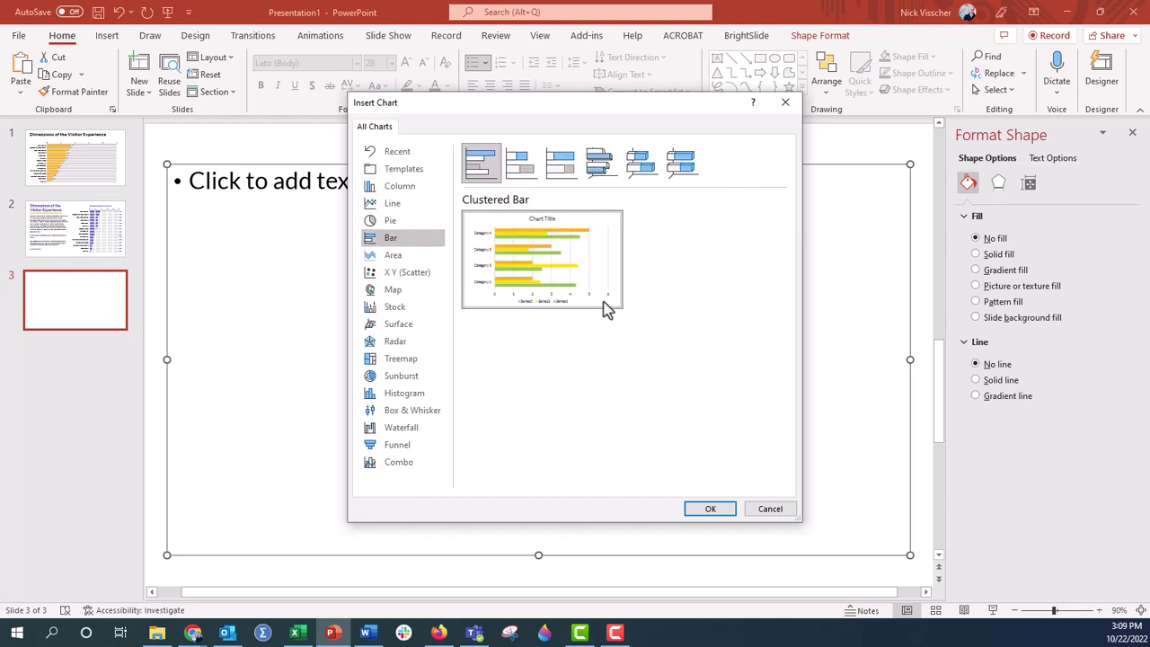
click(724, 508)
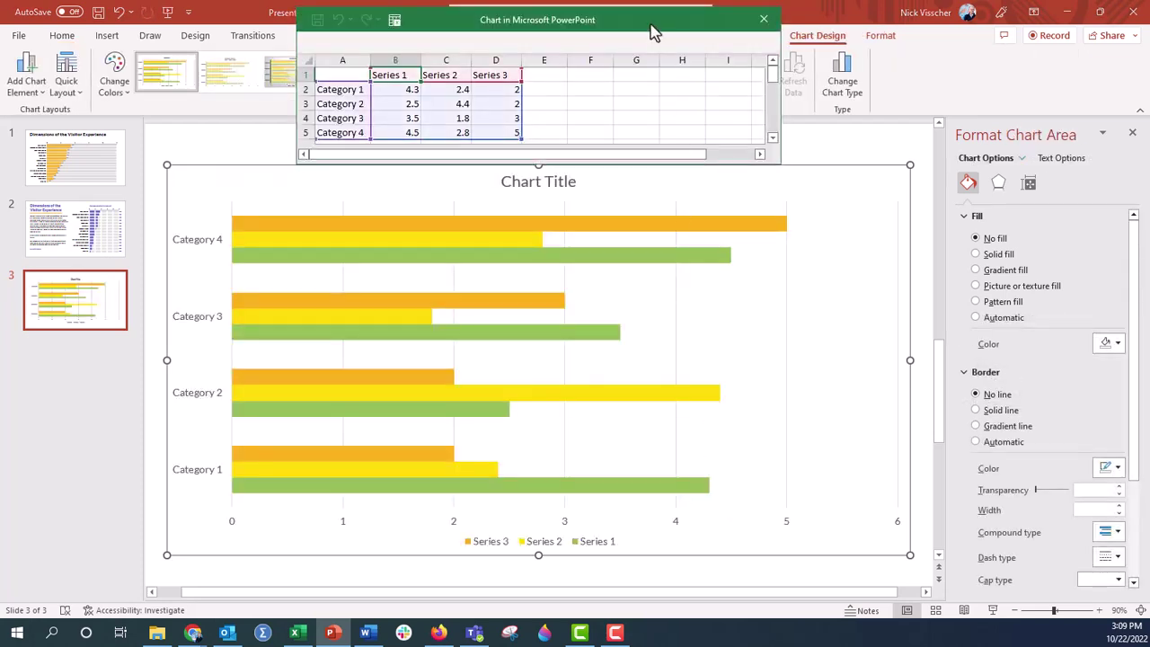
- Paste the copied names and means into the chart's data sheet starting at cell A2
drag(654, 31, 479, 36)
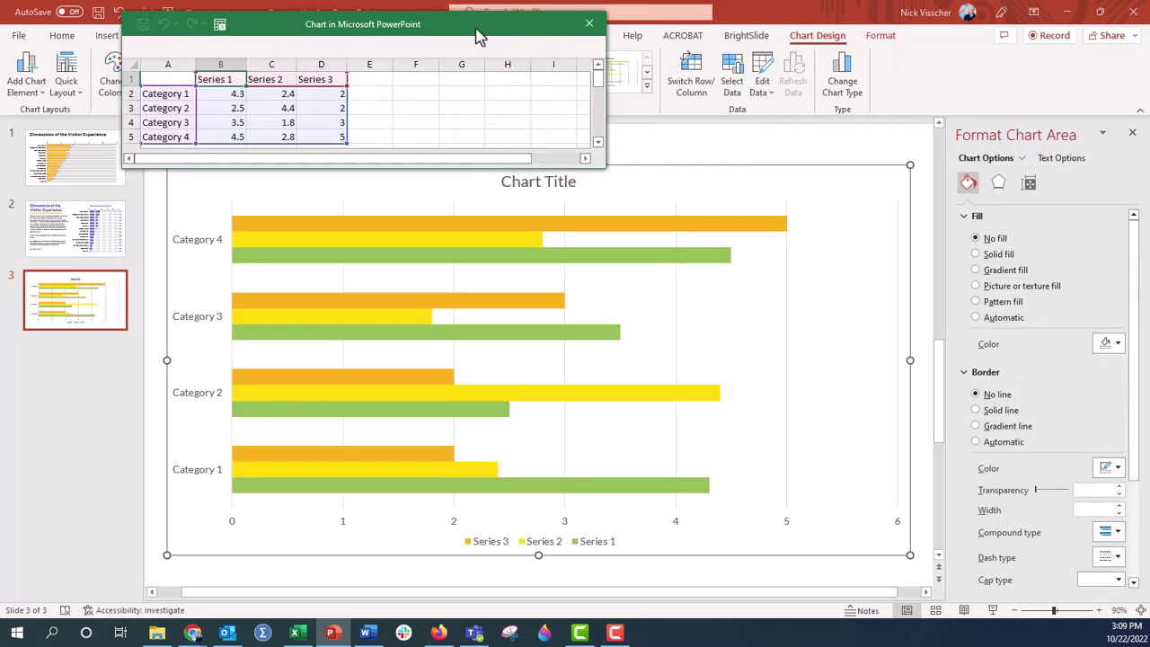
click(146, 83)
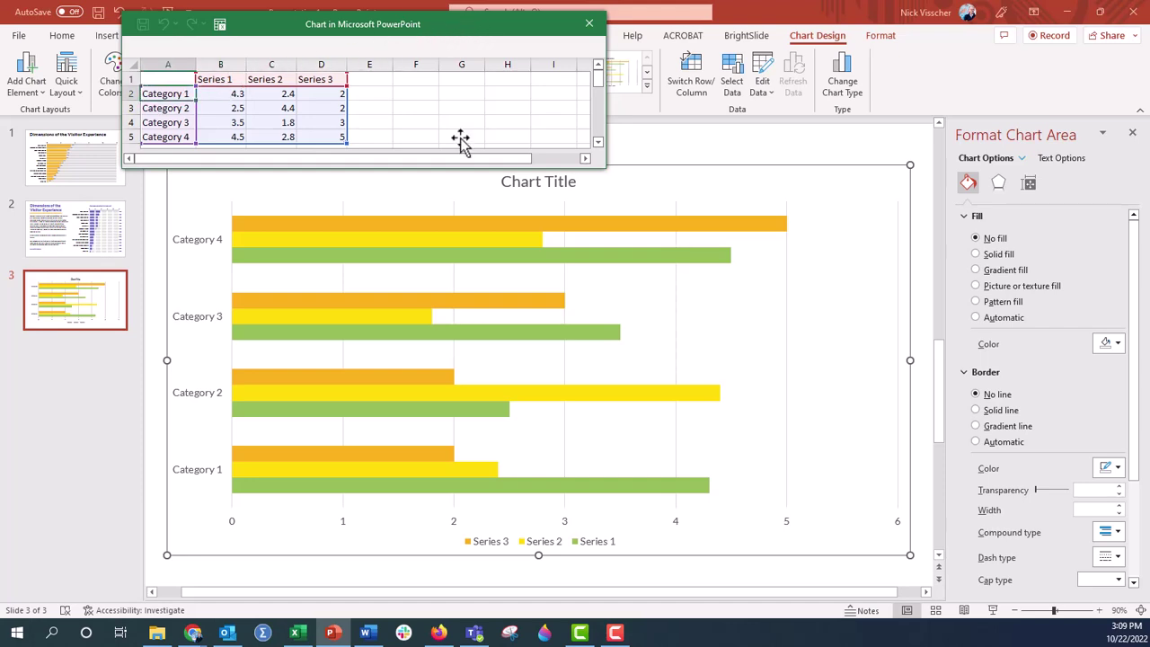
key(ctrl+v)
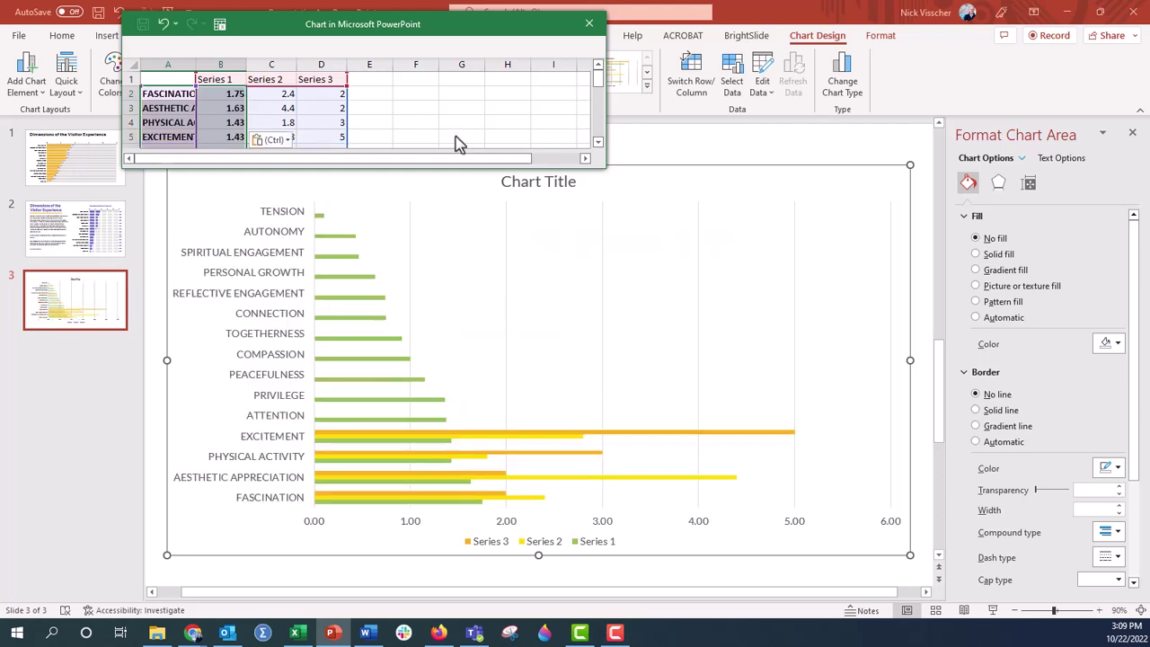
- Enlarge the chart's data sheet window and delete the Series 3 column from it
click(325, 65)
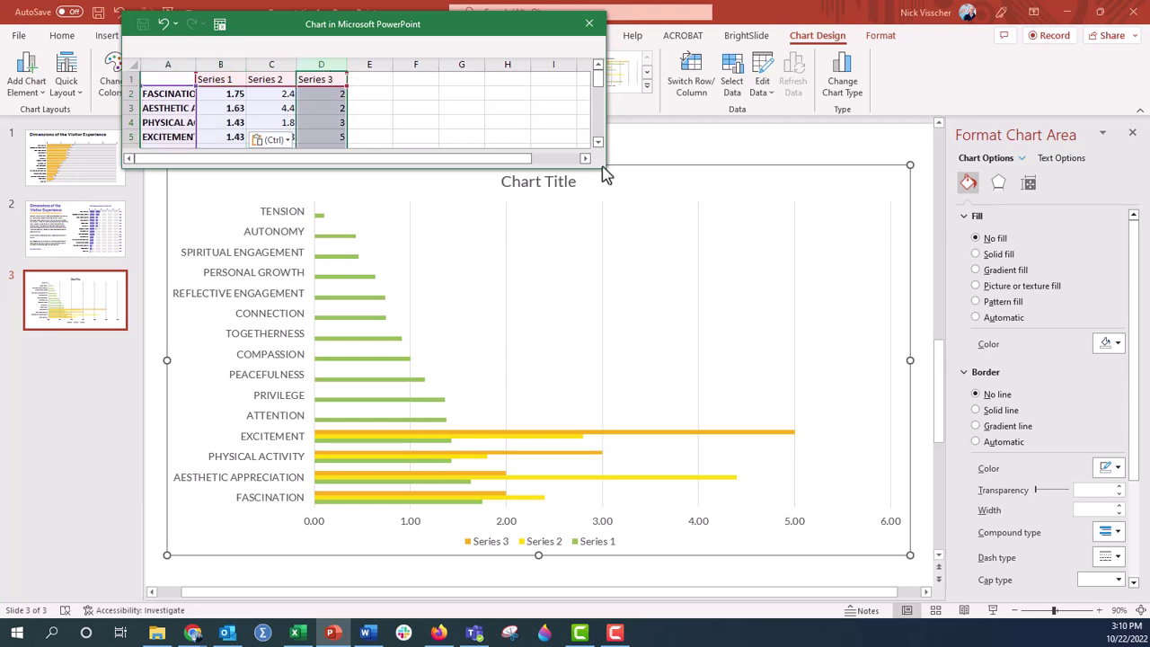
drag(602, 165, 606, 238)
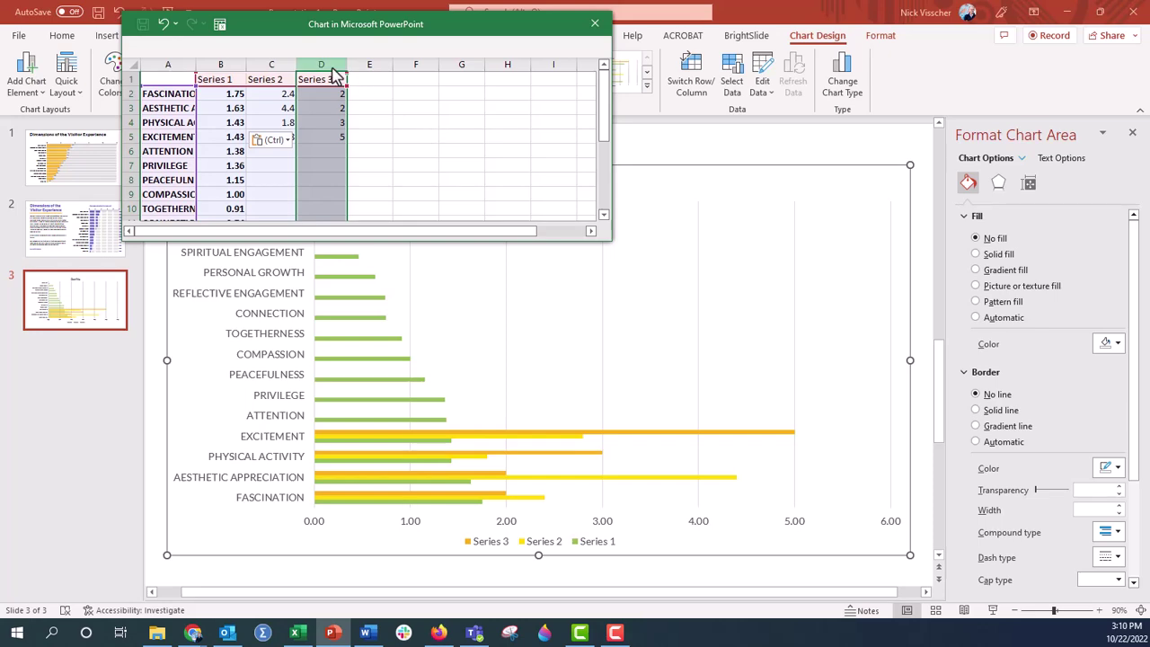
right_click(333, 77)
click(372, 230)
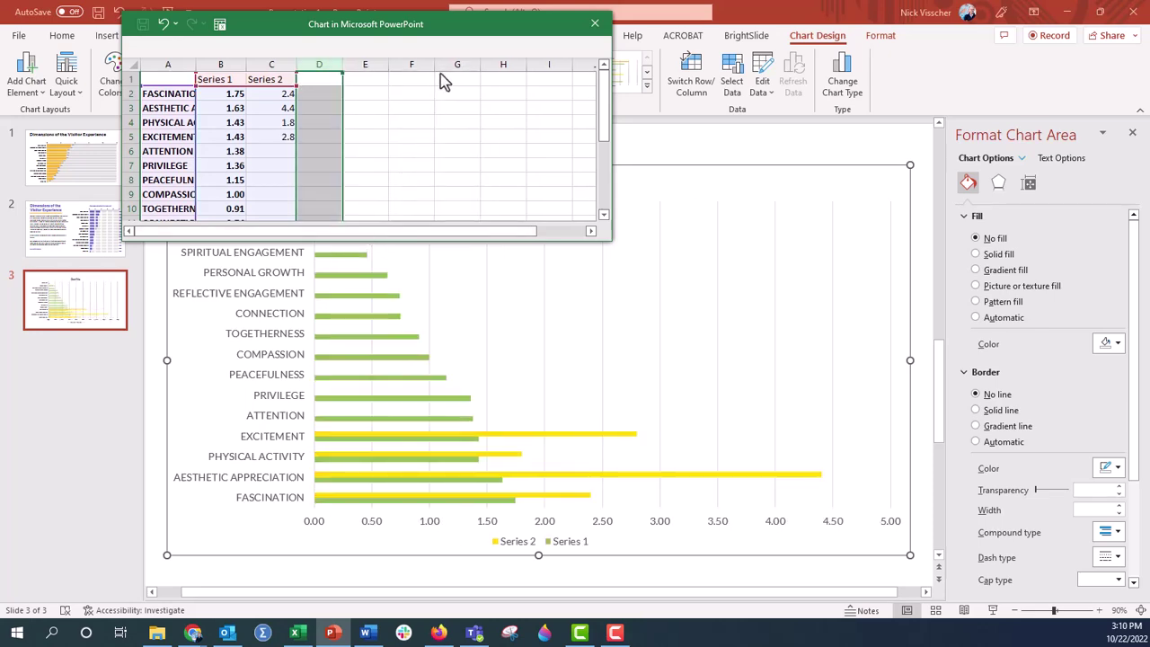
- Fill the Series 2 column with 5 for every dimension, C2 through C16, and close the chart's data sheet
drag(465, 26, 912, 56)
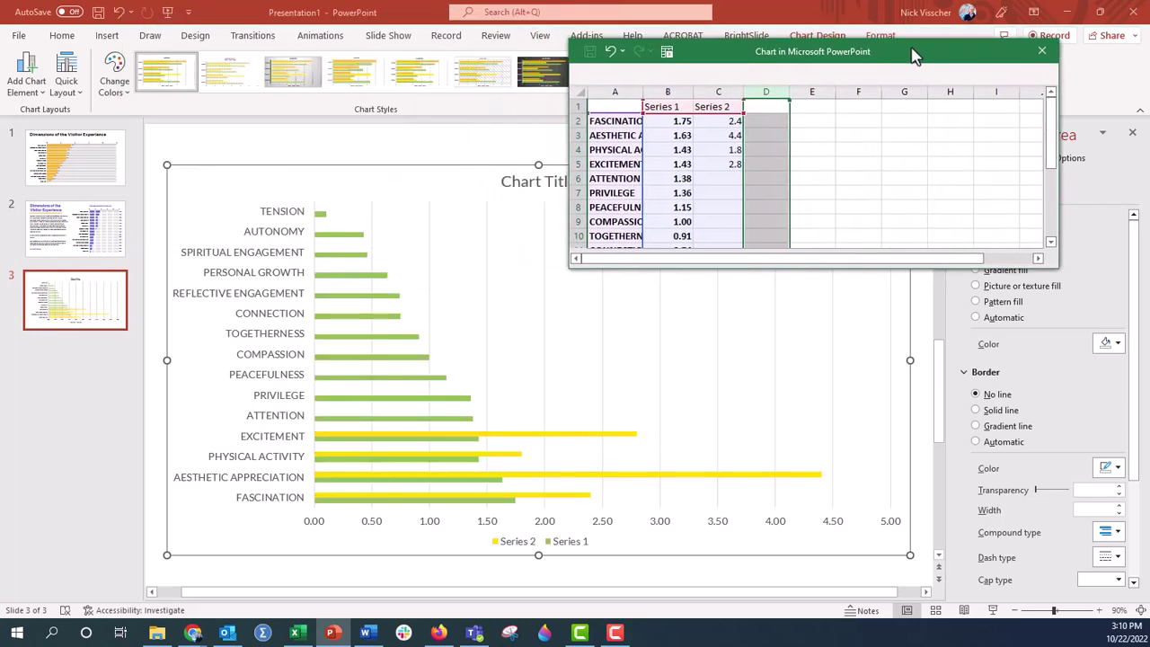
click(735, 129)
drag(936, 57, 889, 44)
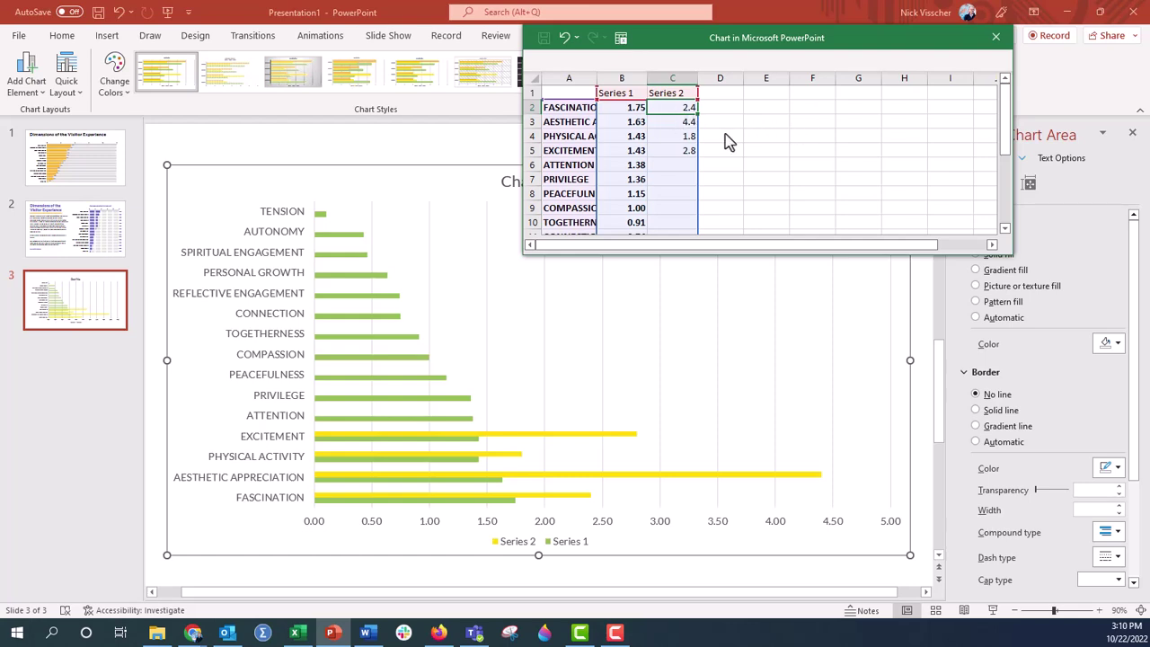
drag(1010, 250, 1020, 369)
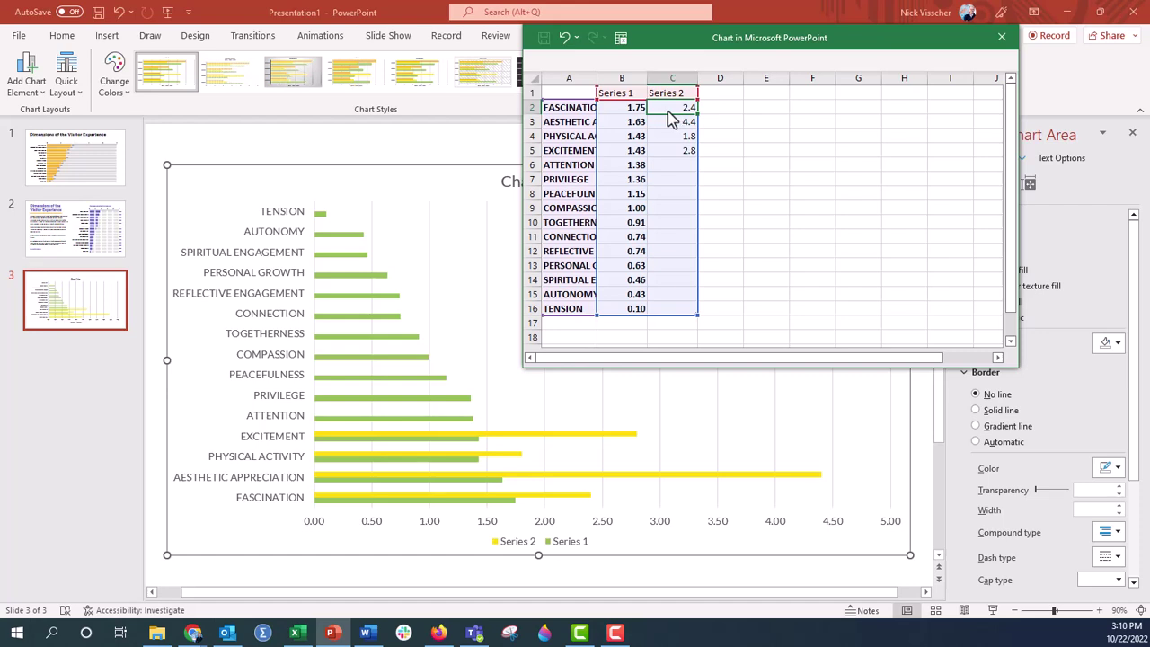
text(5)
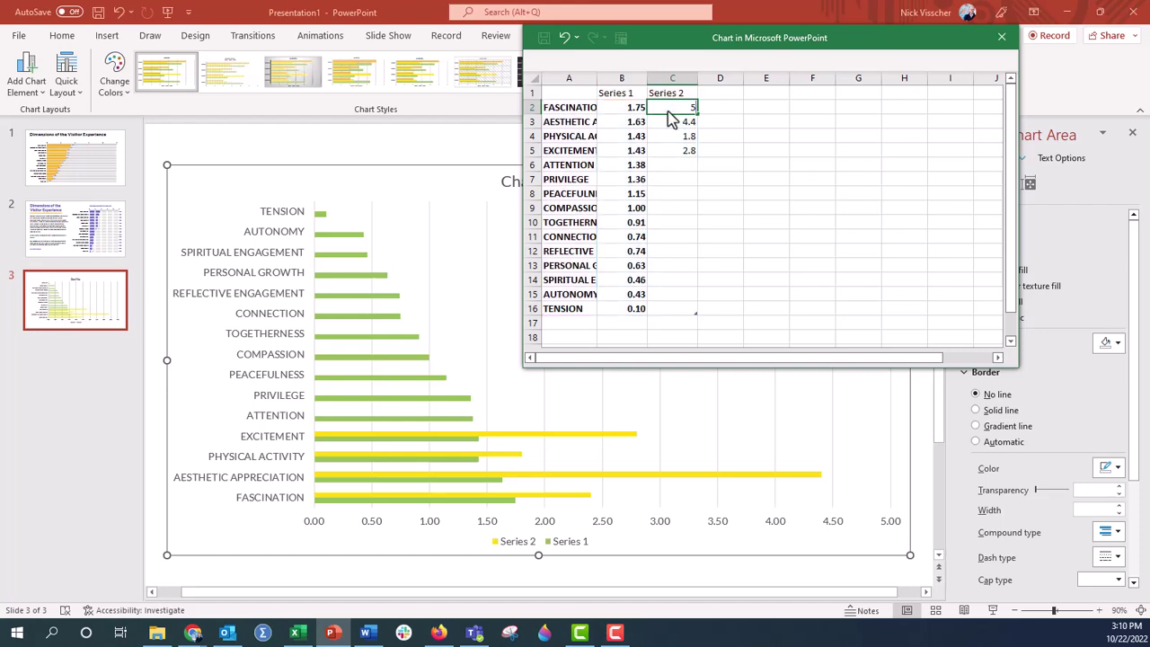
click(669, 113)
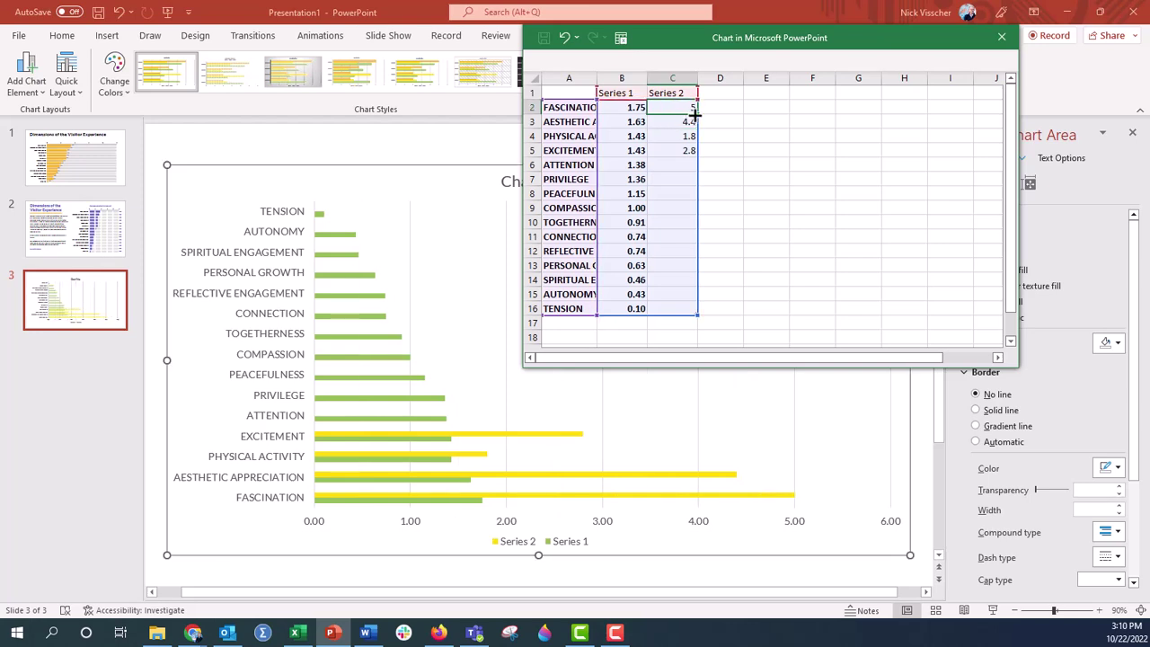
drag(700, 115, 698, 316)
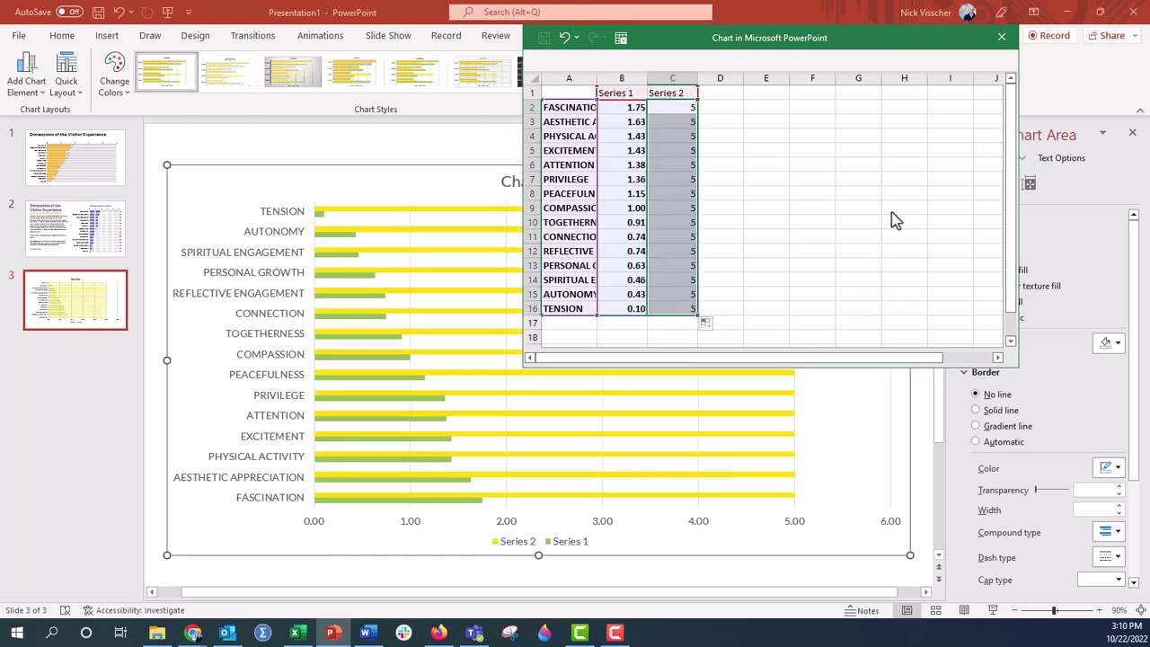
click(1001, 38)
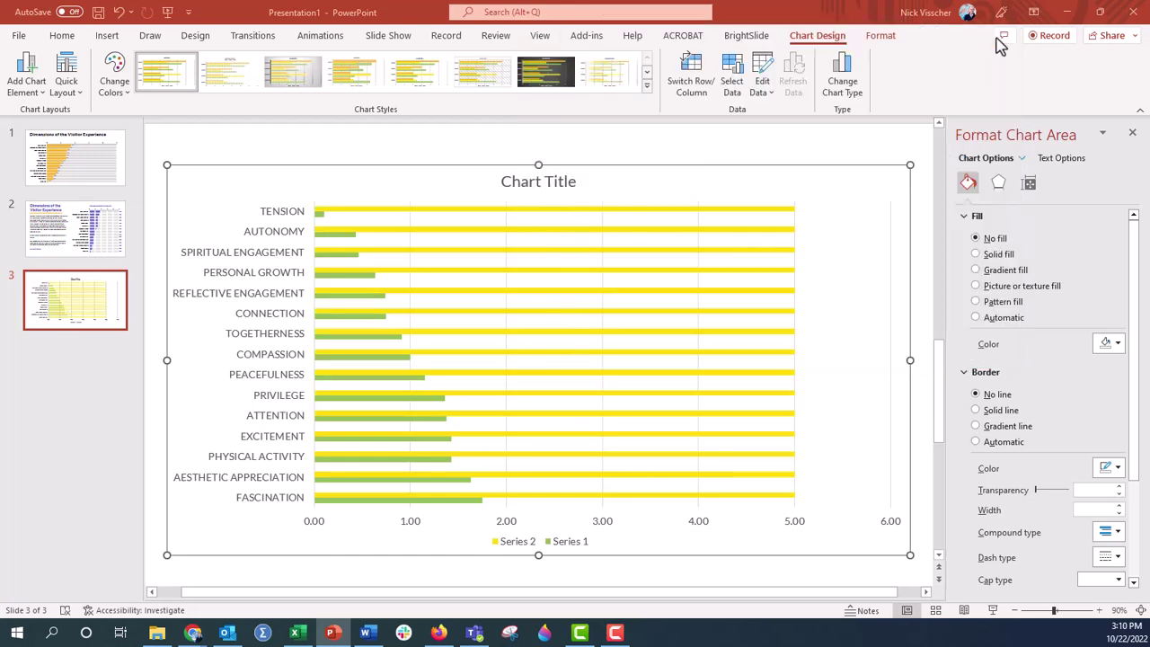
- Delete the chart title and the legend from the bar chart
click(521, 188)
key(Delete)
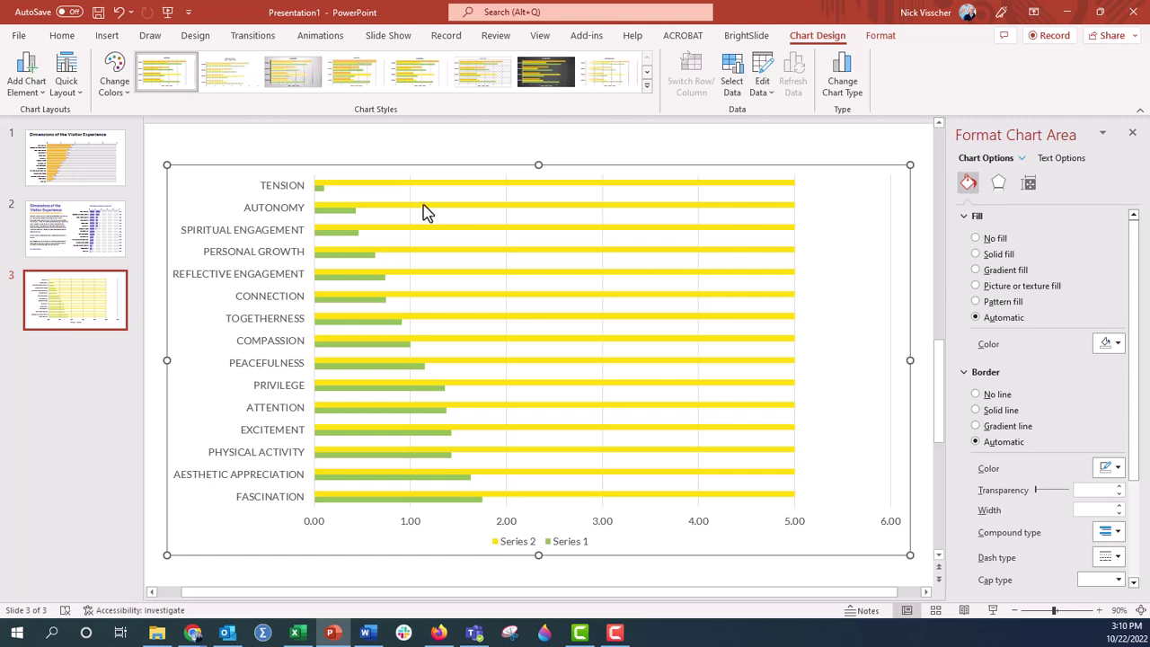
click(566, 542)
key(Delete)
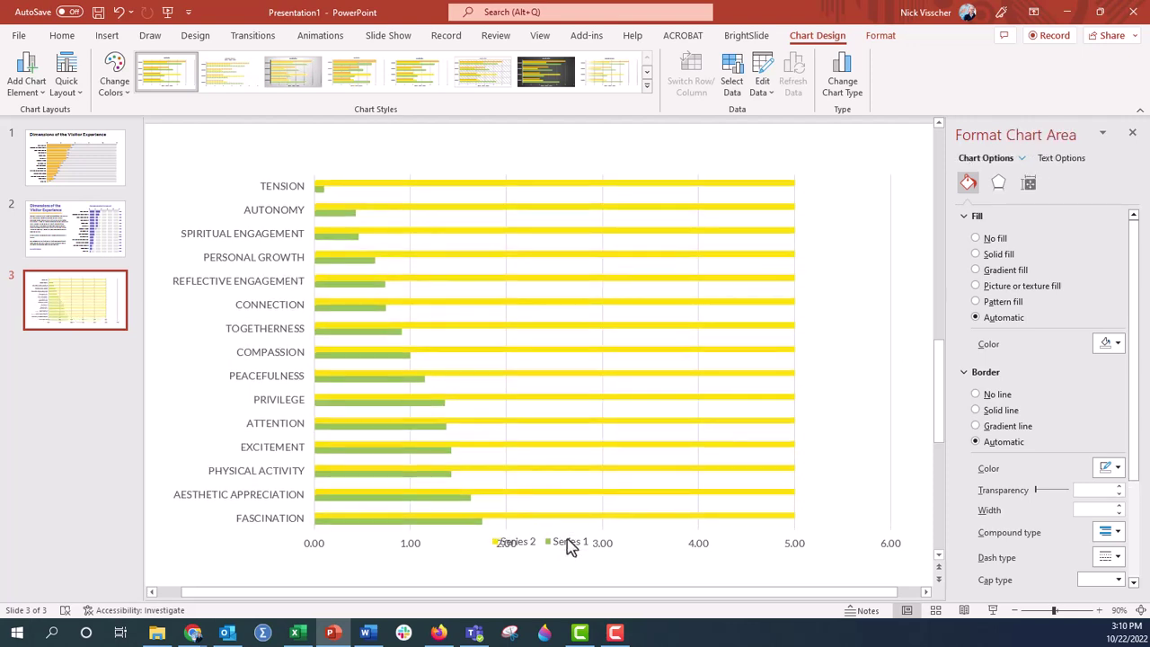
- Change the font color of the category labels and the horizontal axis numbers to black
click(264, 212)
click(62, 35)
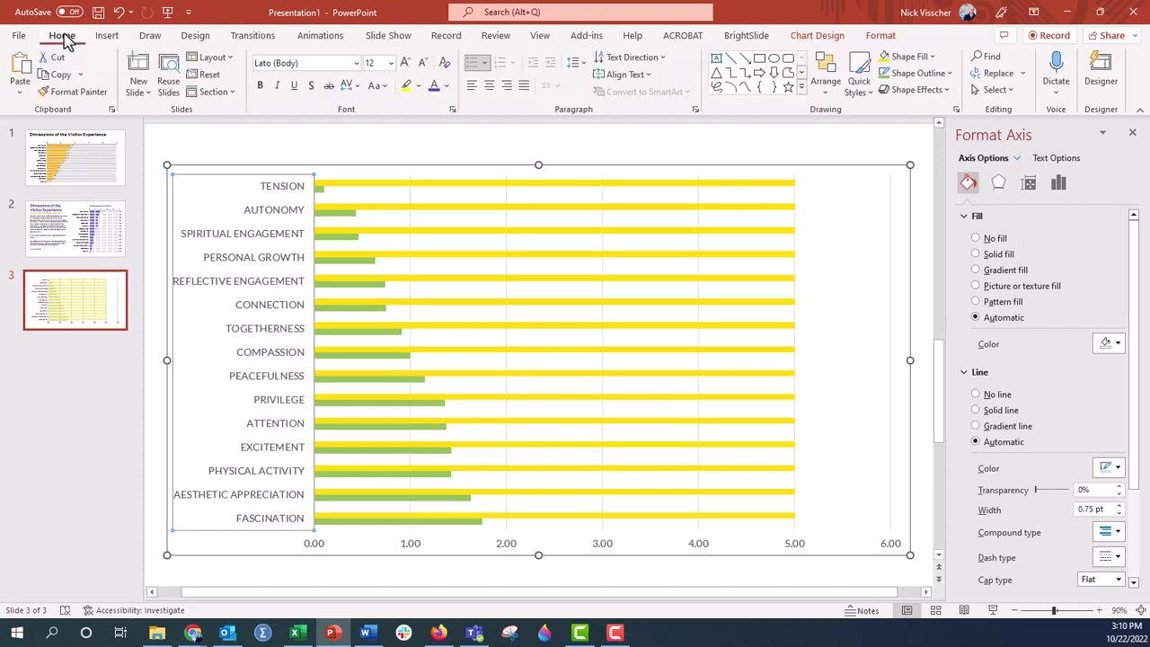
click(447, 86)
click(447, 123)
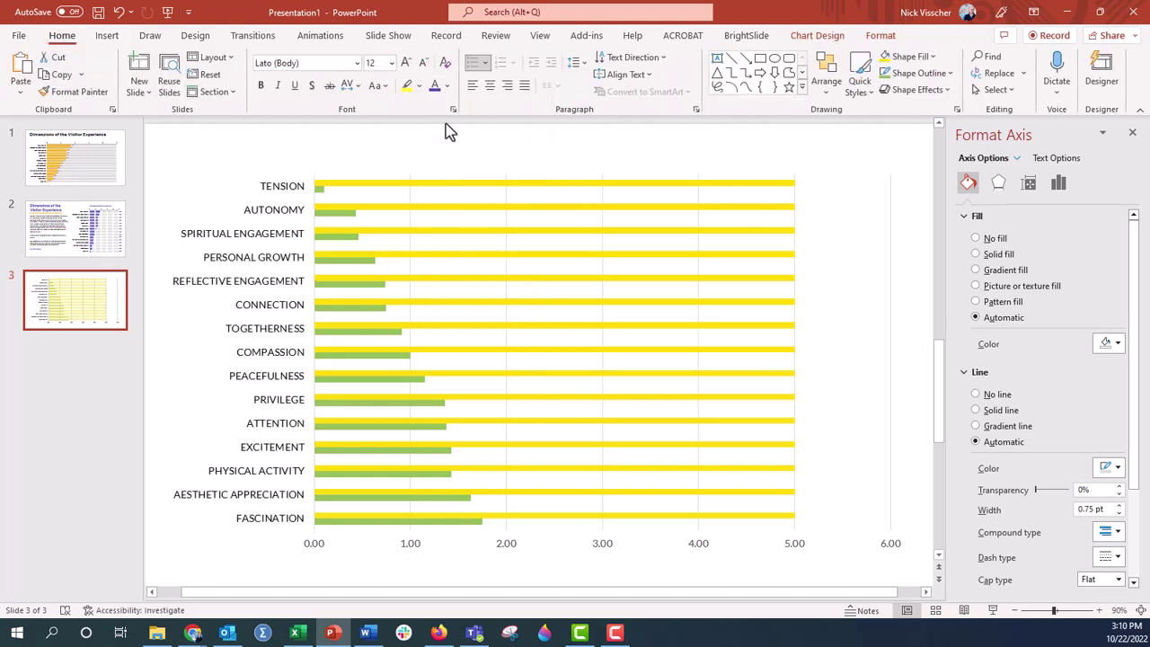
click(507, 545)
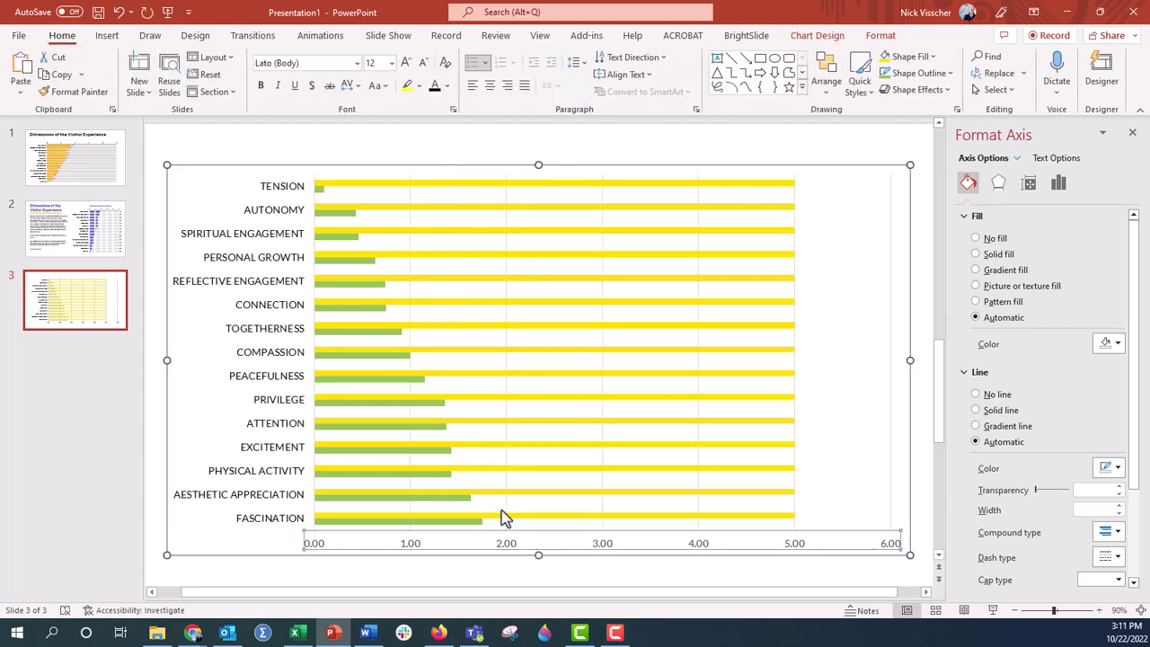
click(436, 86)
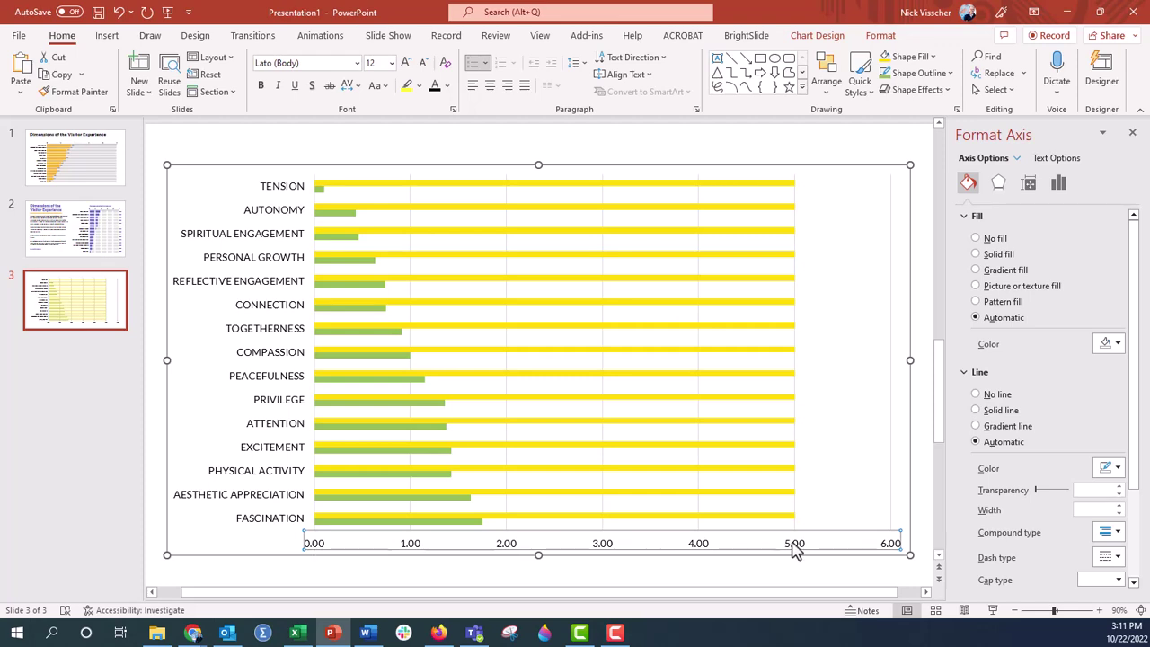
- Set the horizontal axis maximum bound to 5.0 and its major unit to 1.0
click(1060, 184)
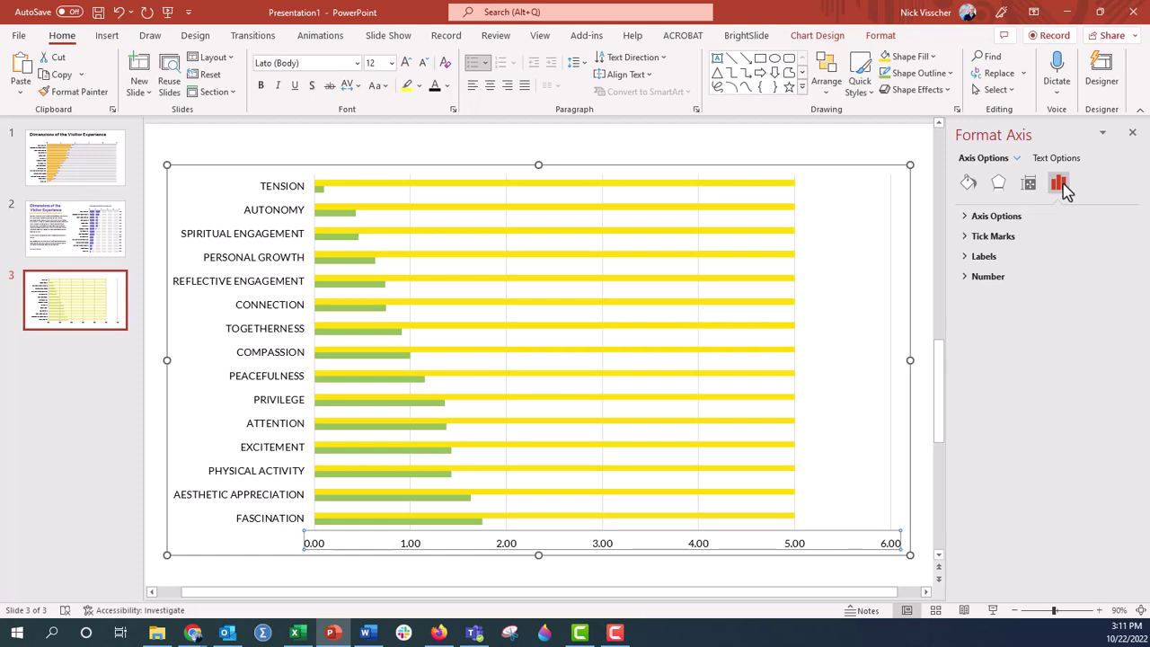
click(966, 219)
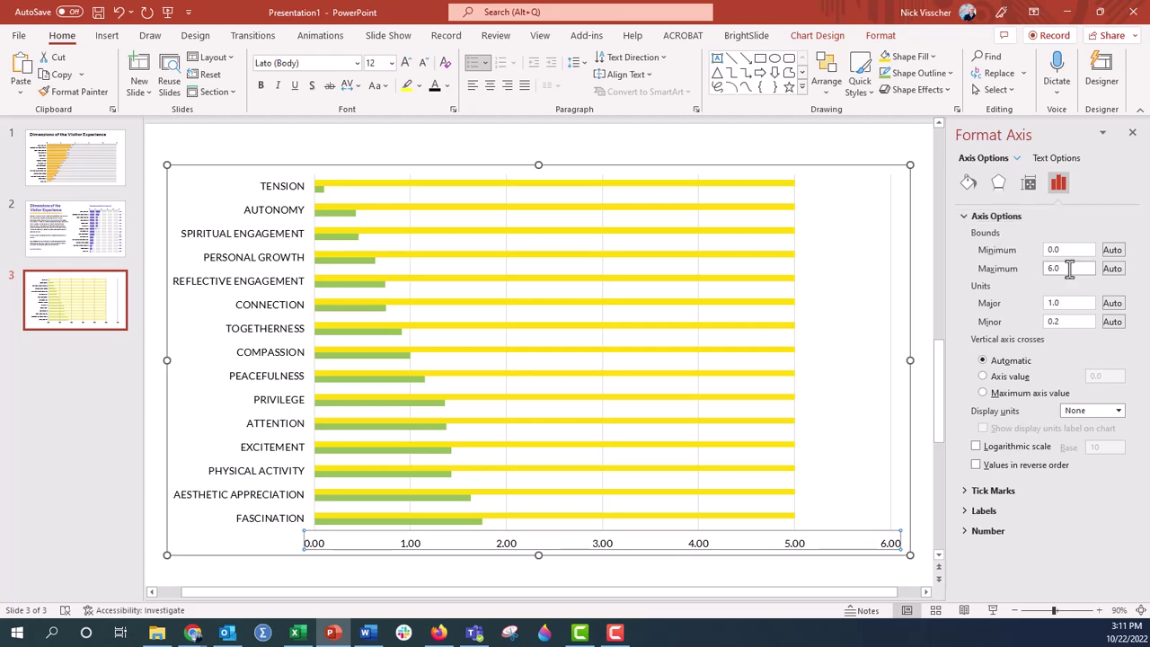
drag(1069, 270, 1017, 273)
key(Return)
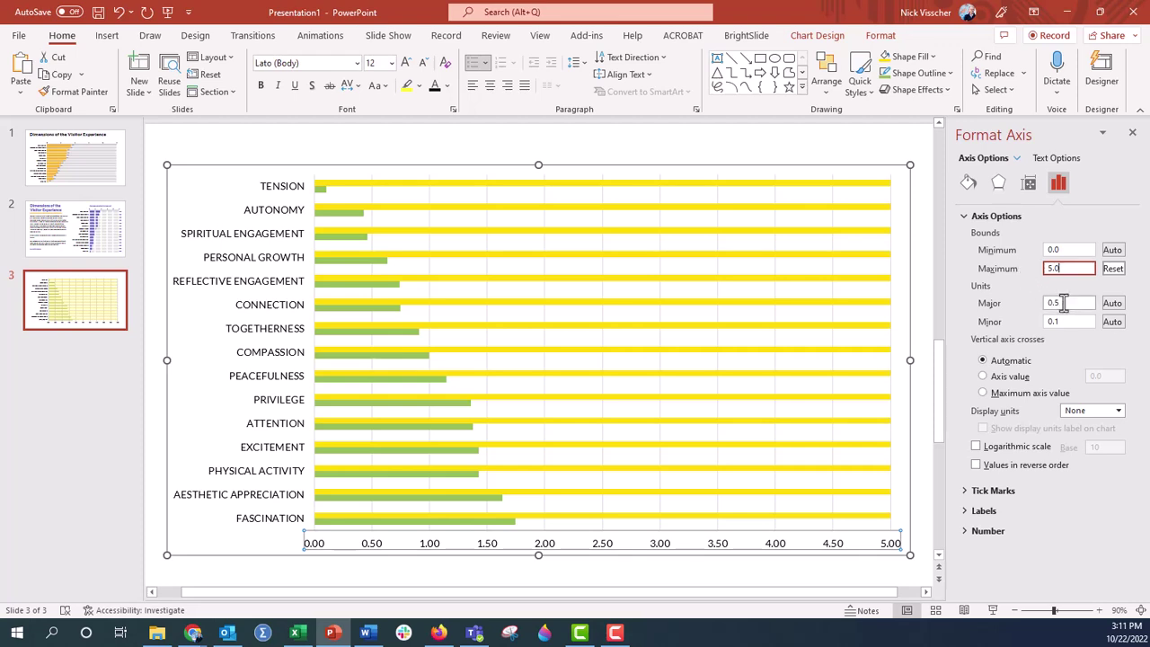
drag(1053, 302, 1011, 304)
text(1.0)
key(Return)
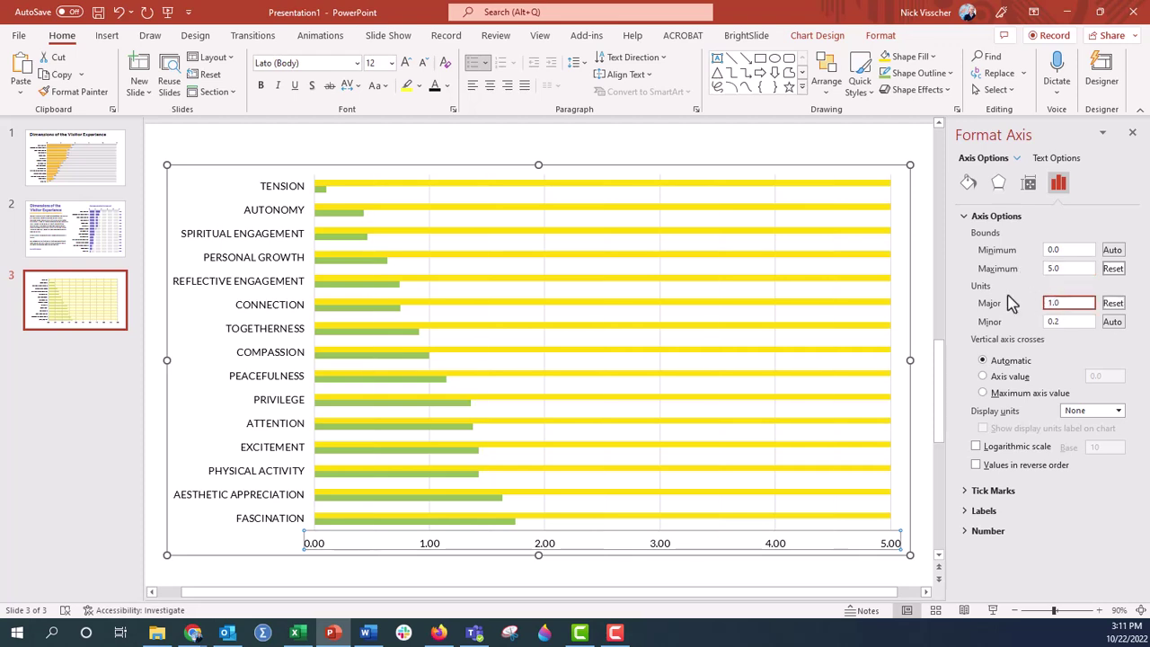
- Set the number format of the horizontal axis to 0 decimal places
click(967, 532)
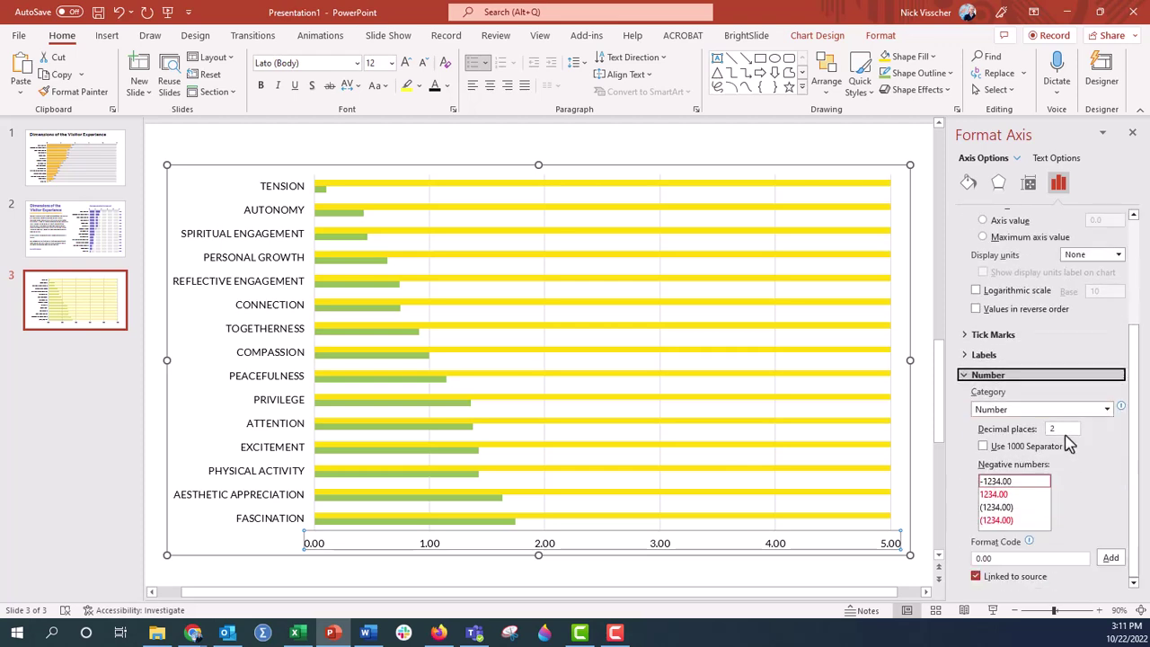
click(1056, 429)
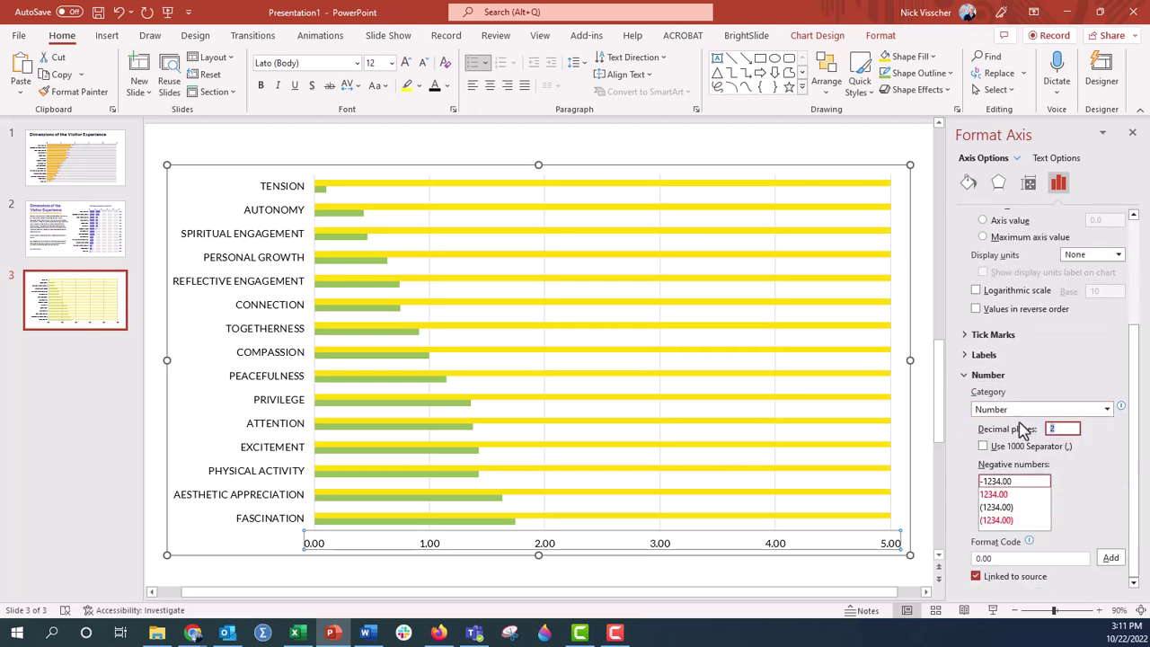
text(0)
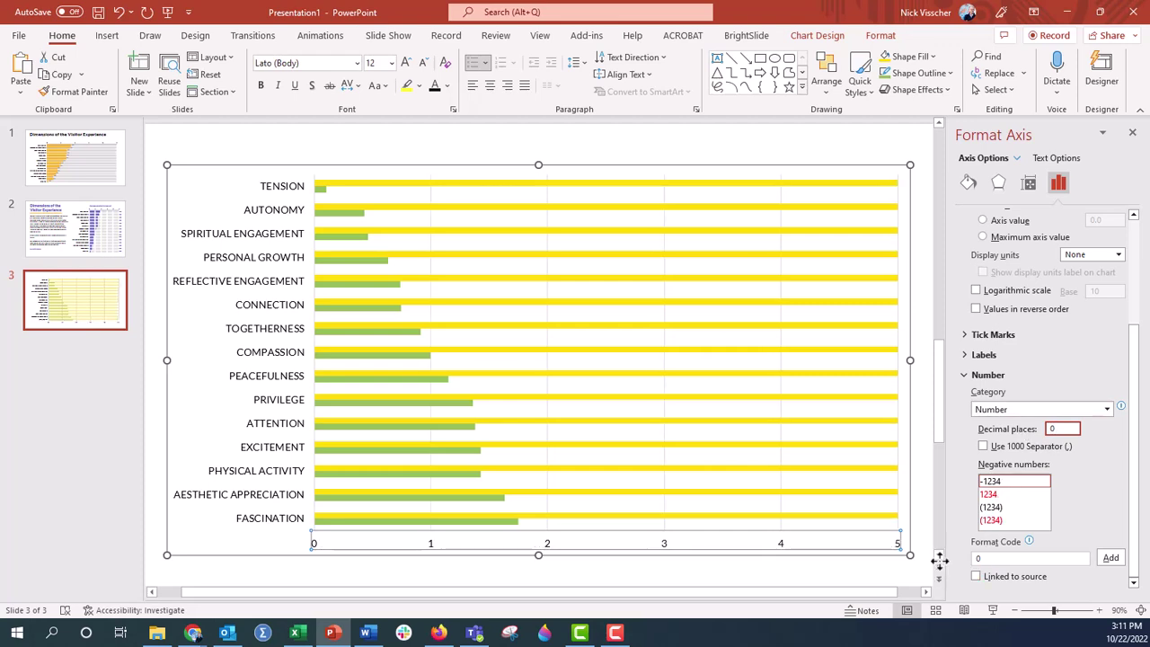
- Set the major tick marks of the horizontal axis to Outside
click(963, 336)
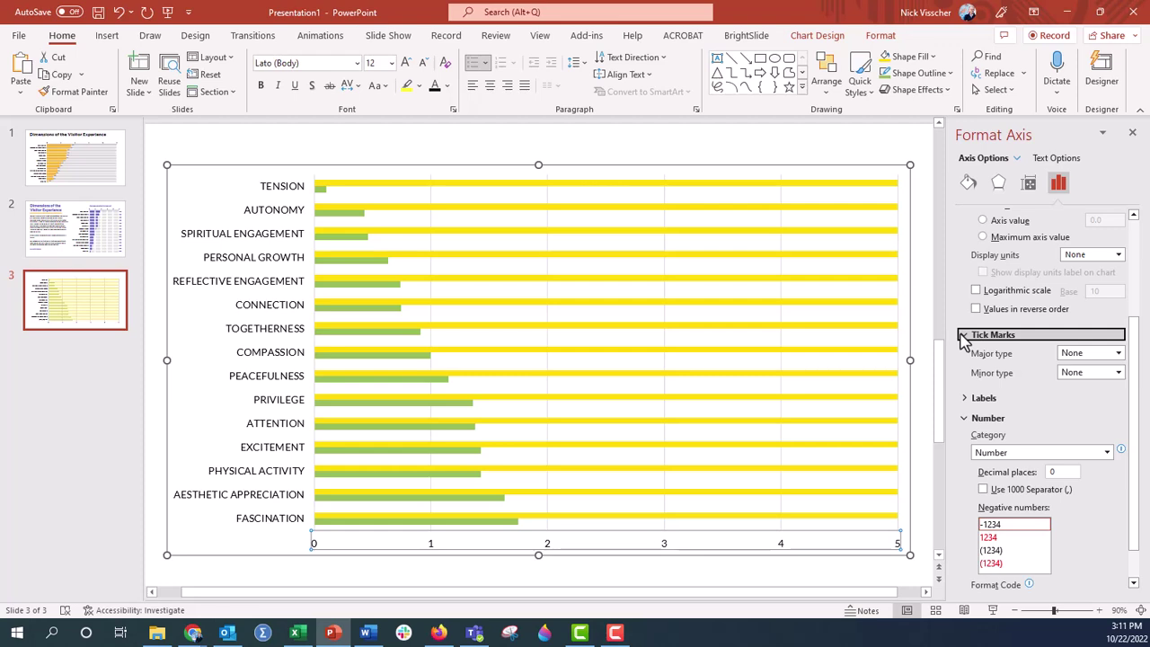
click(1119, 354)
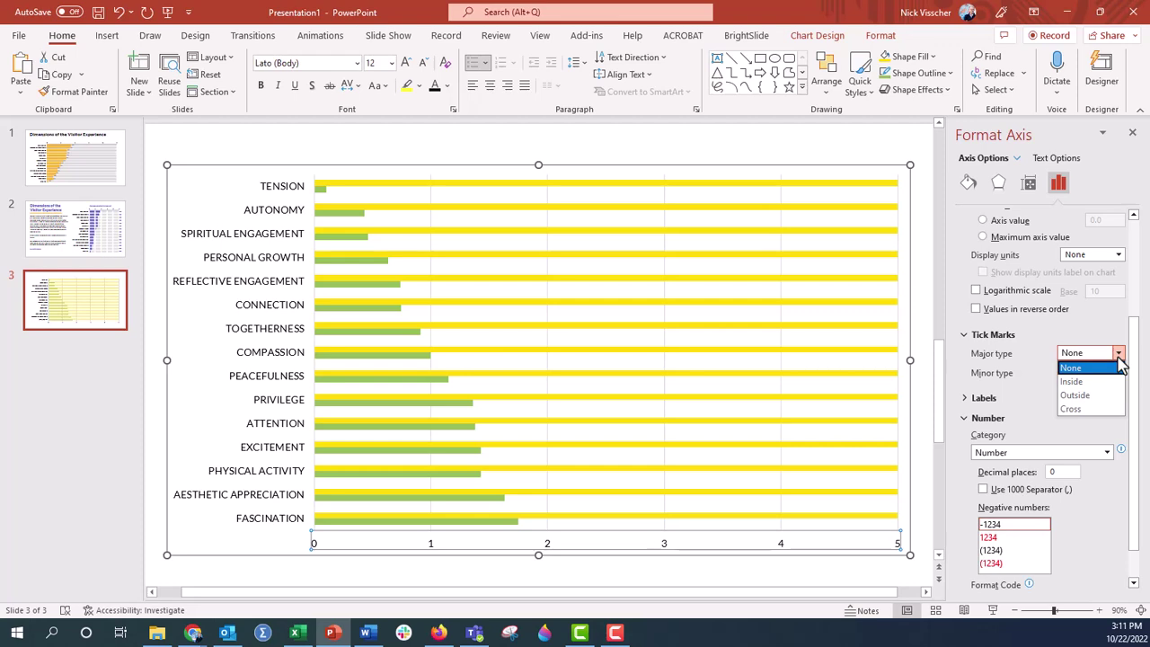
click(1114, 395)
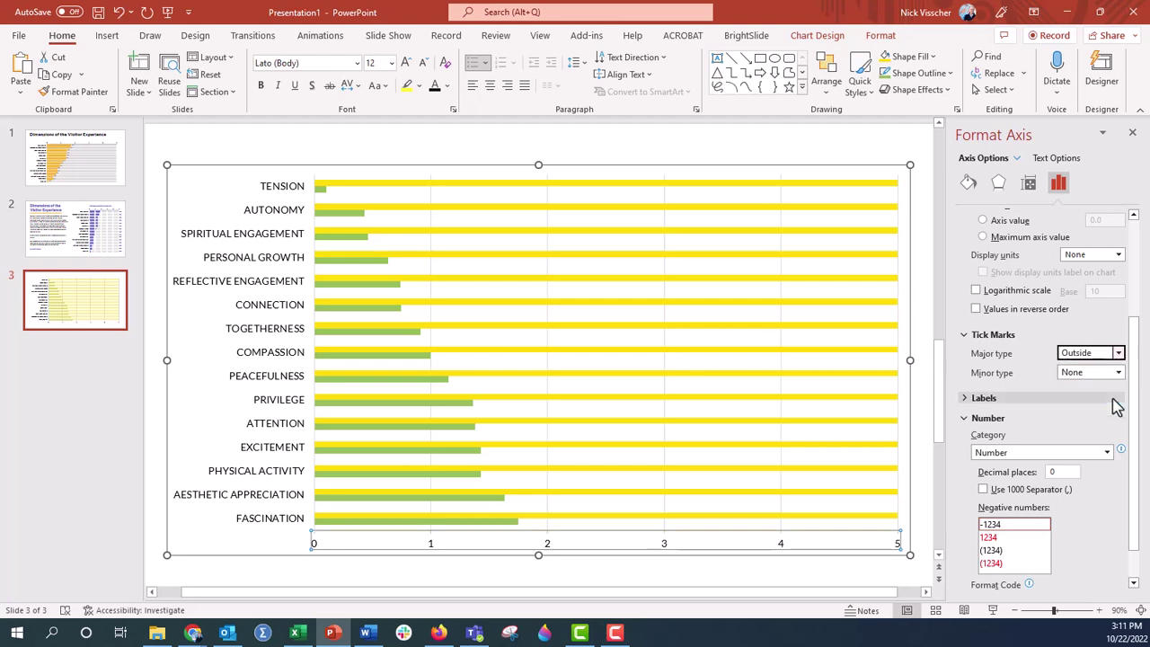
- Change the line color of the horizontal axis to a light gray theme shade and deselect the chart
click(968, 183)
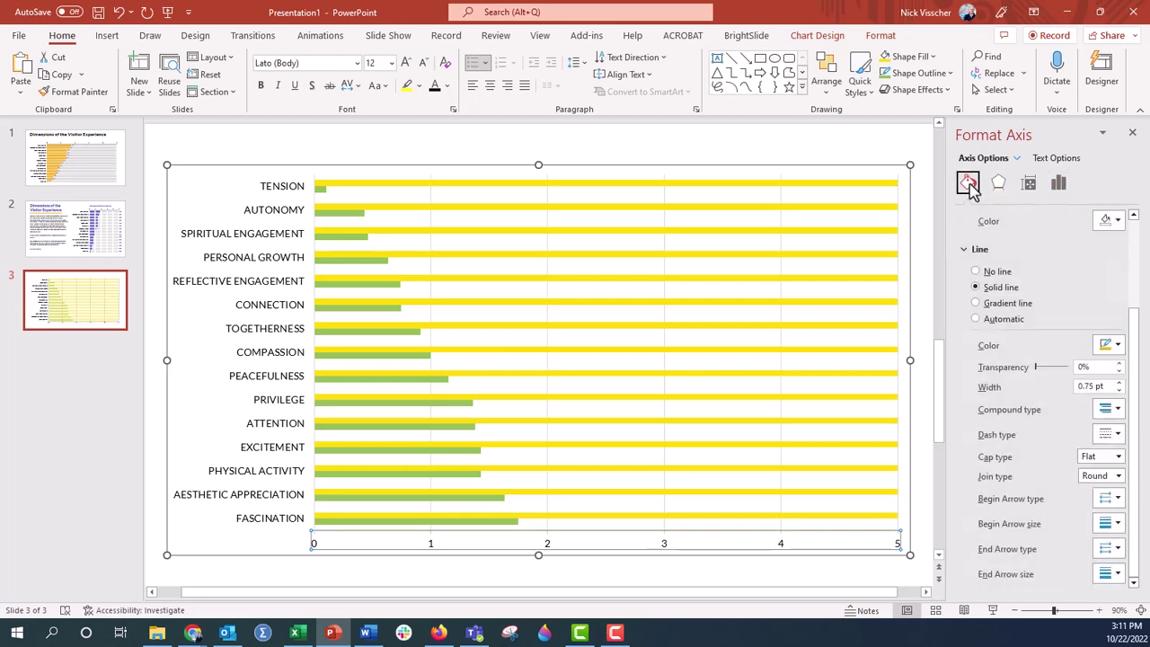
click(1110, 351)
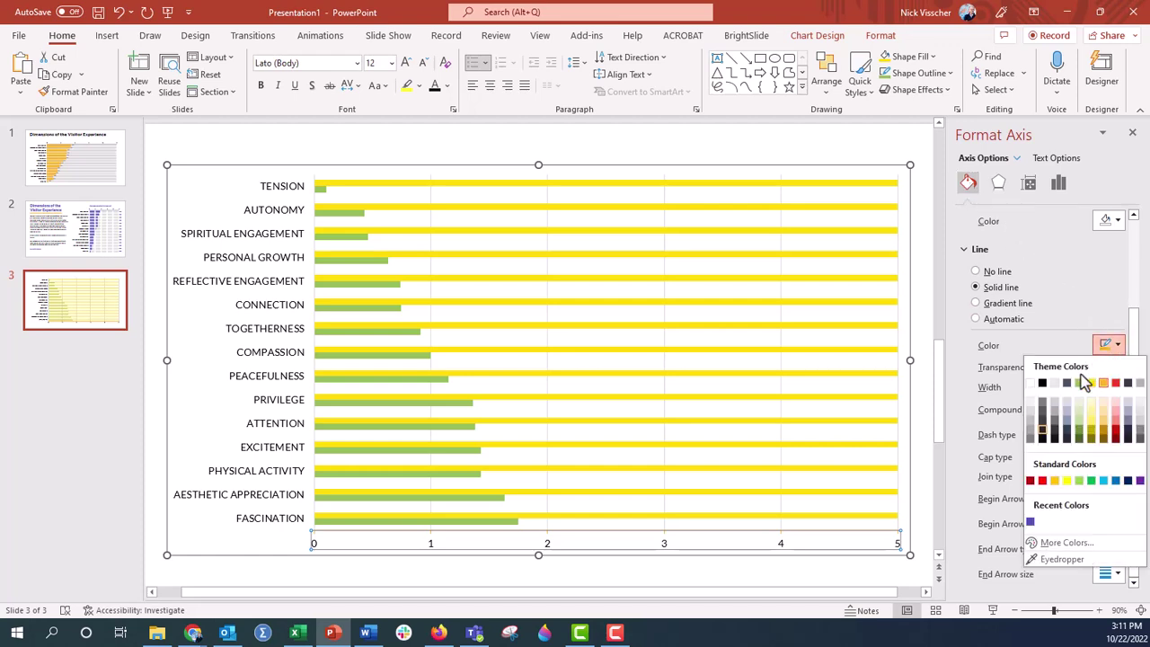
click(1030, 423)
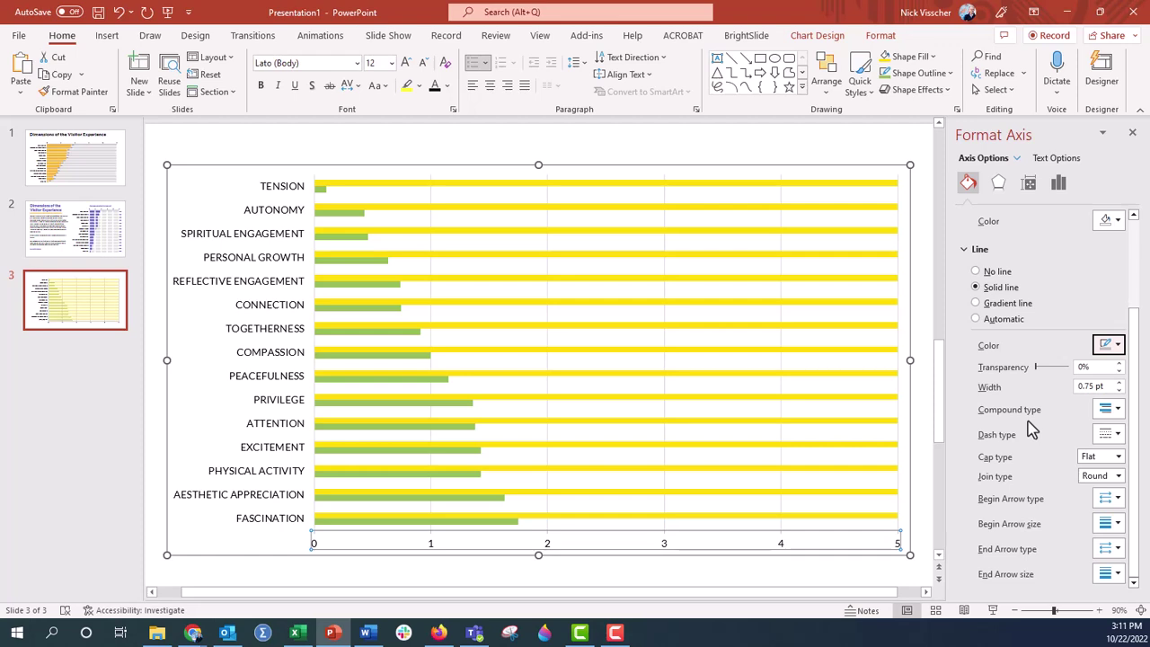
click(607, 575)
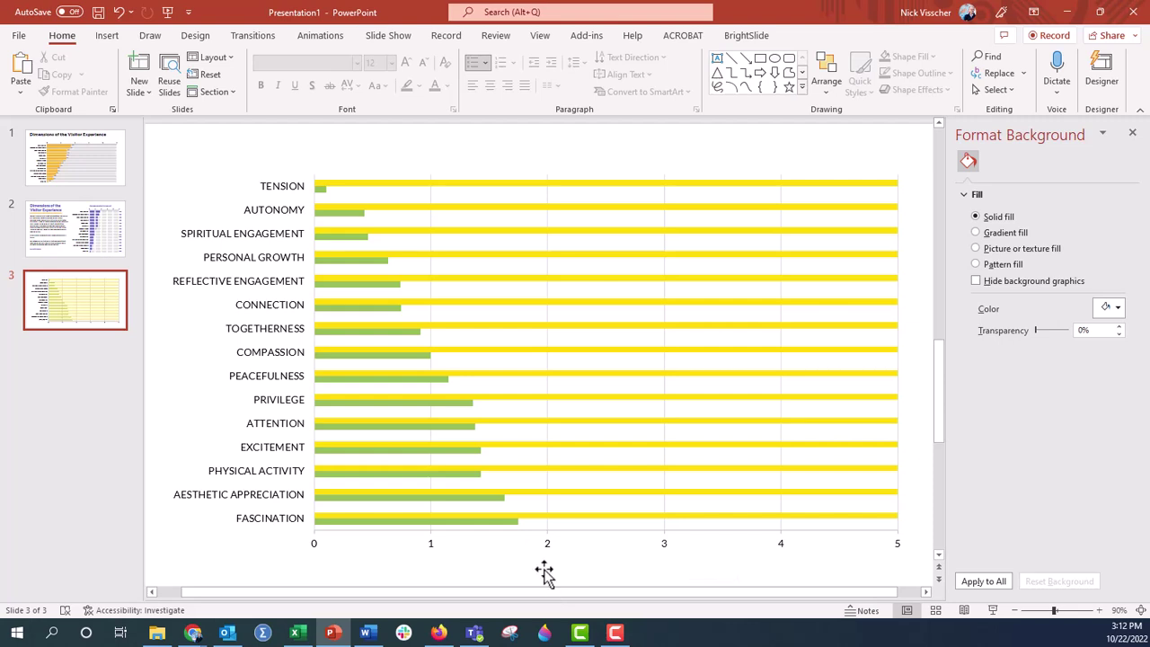
- Set the category axis to no line and delete the chart's vertical major gridlines
click(277, 218)
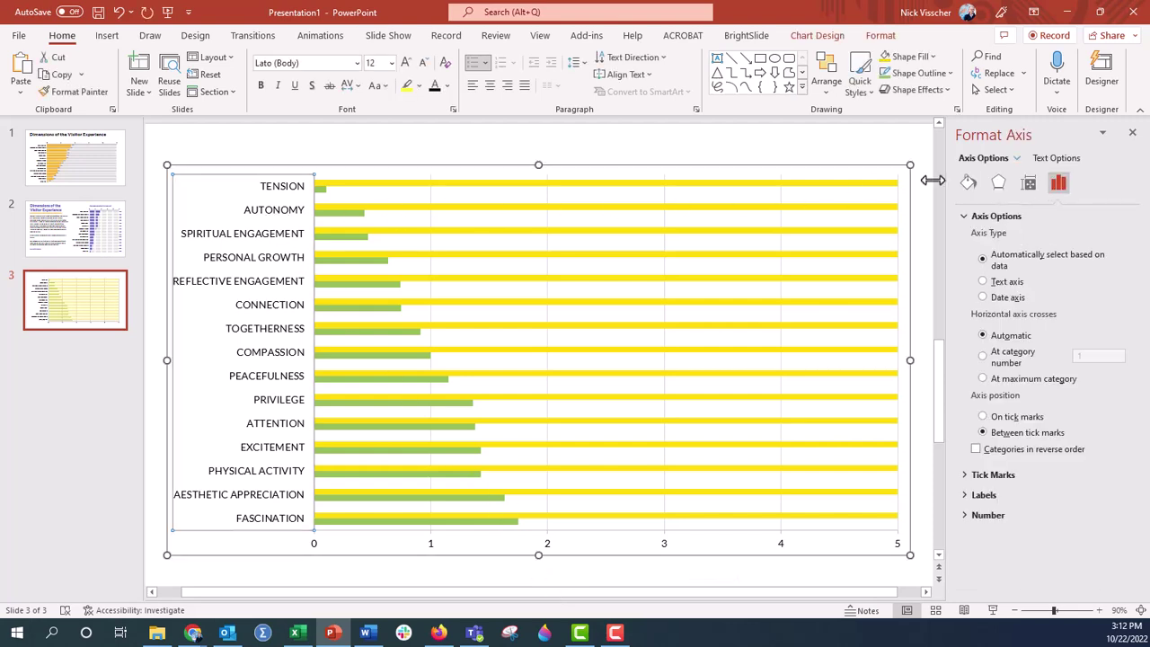
click(968, 183)
click(976, 395)
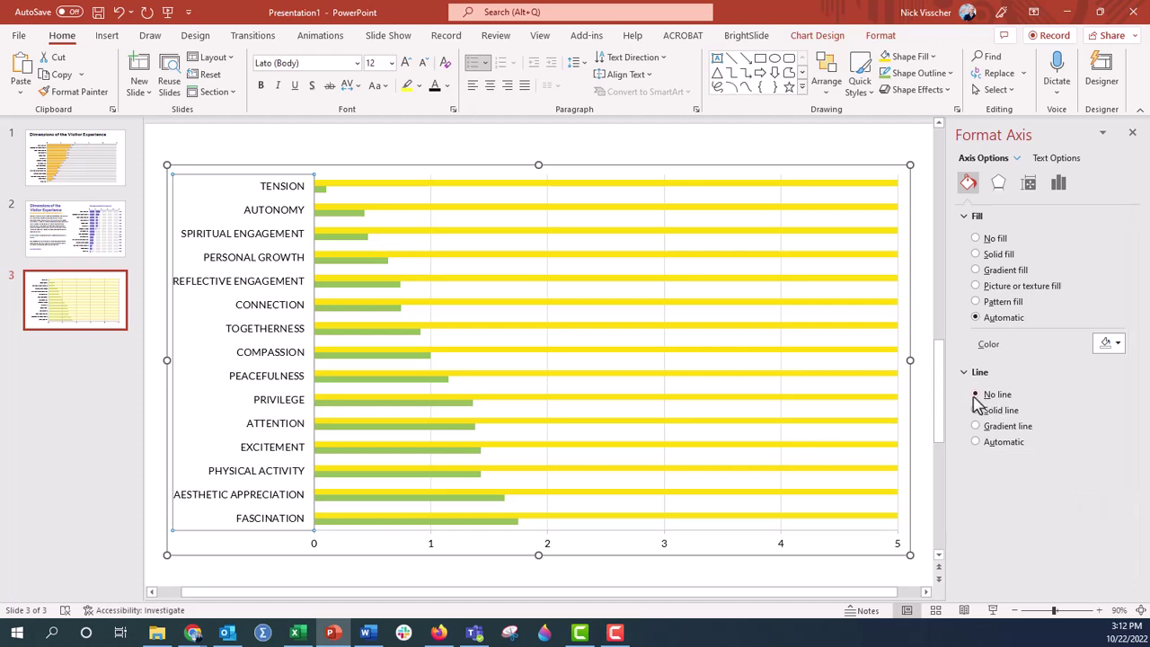
click(782, 396)
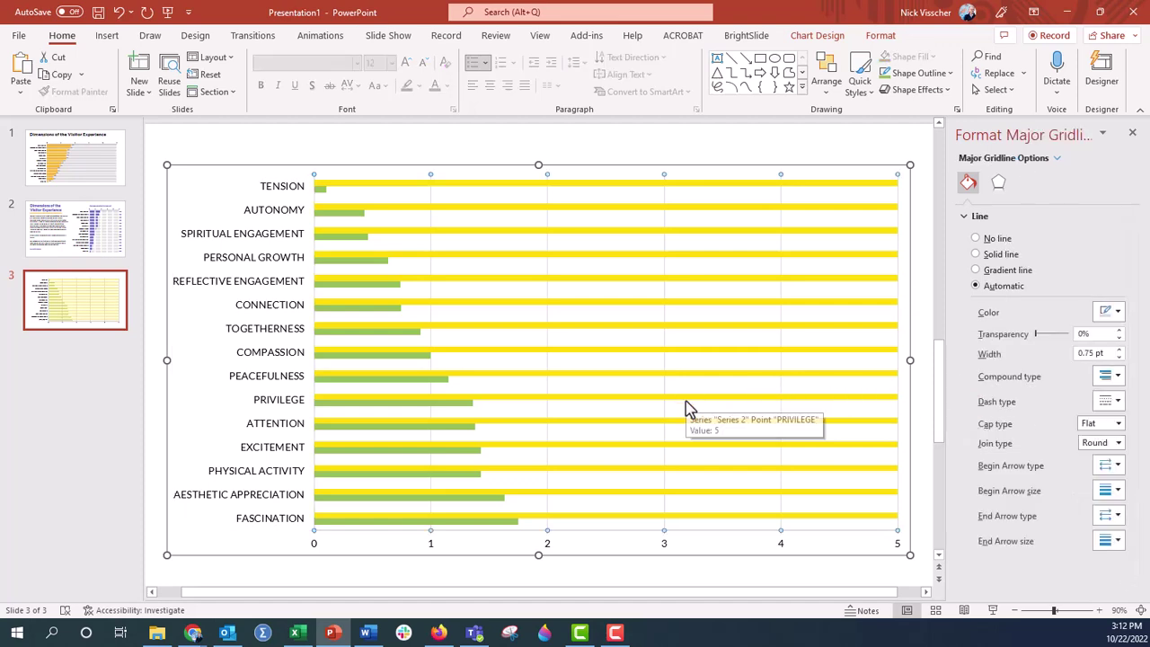
key(Escape)
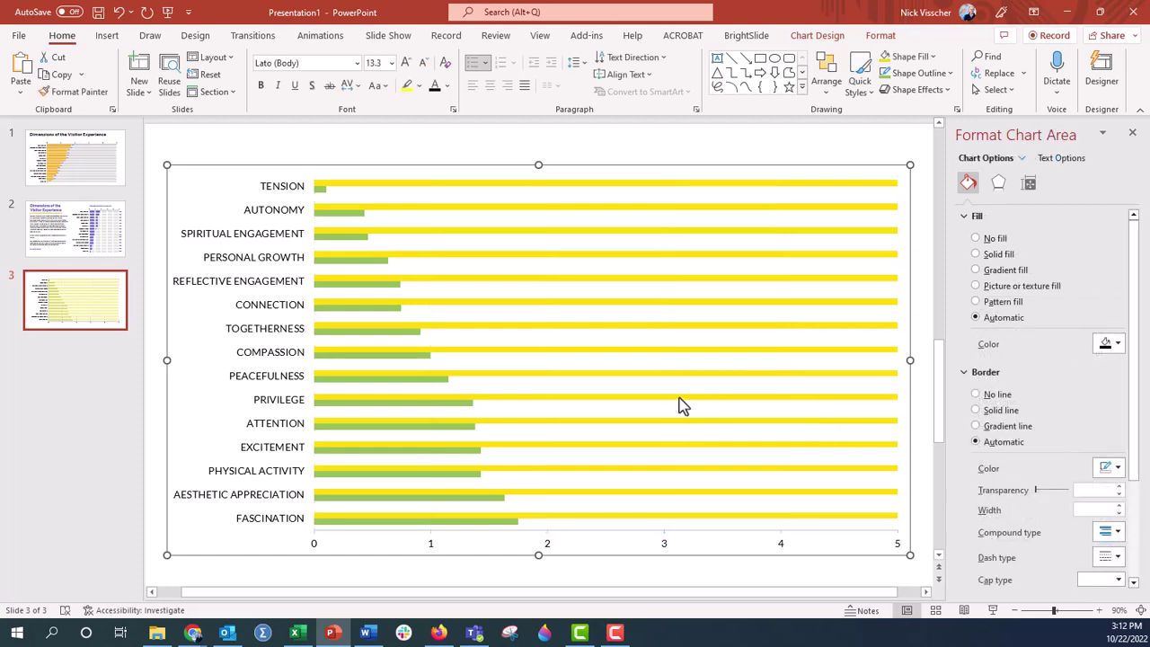
- Put the categories of the vertical axis in reverse order so that FASCINATION comes first
click(278, 214)
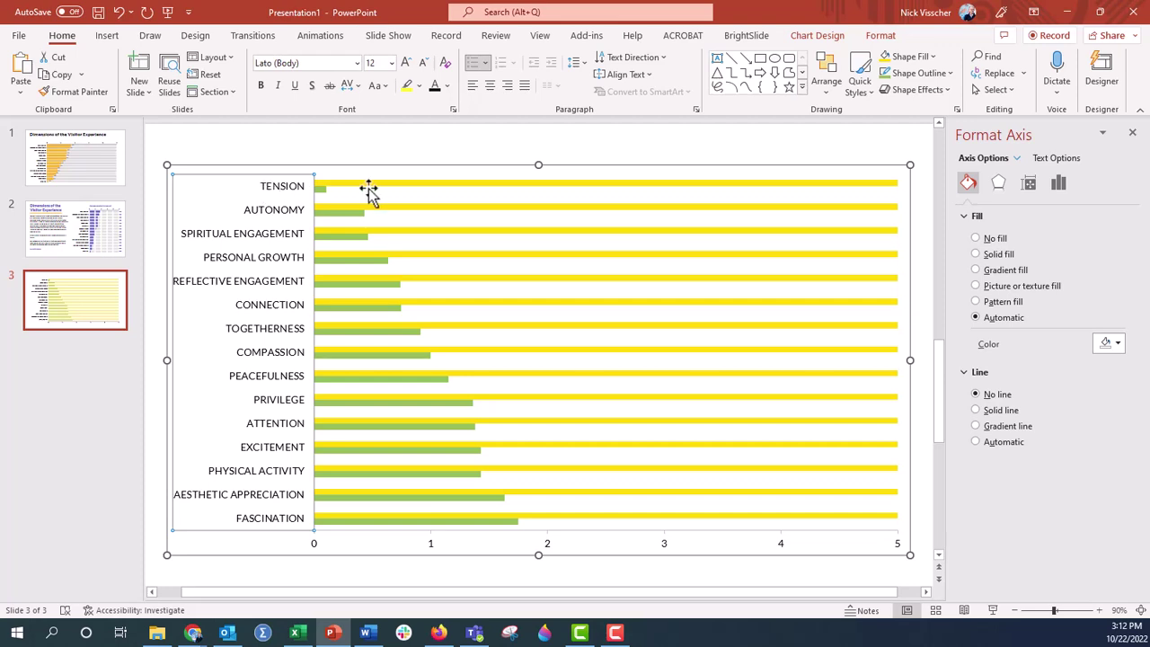
click(1059, 183)
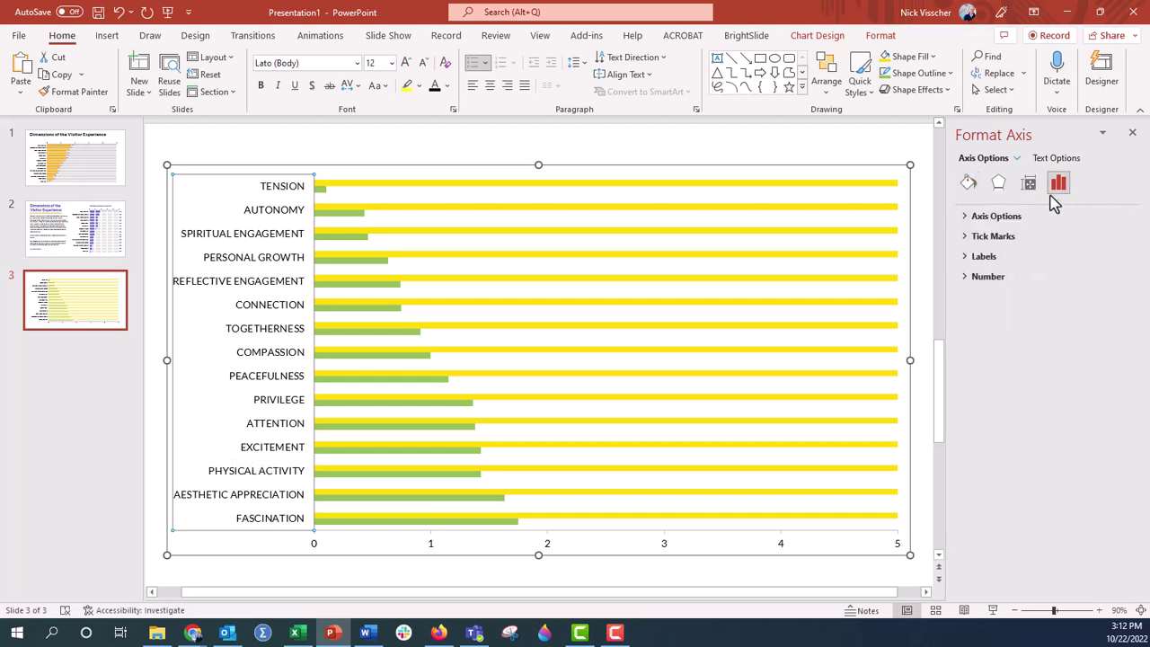
click(996, 217)
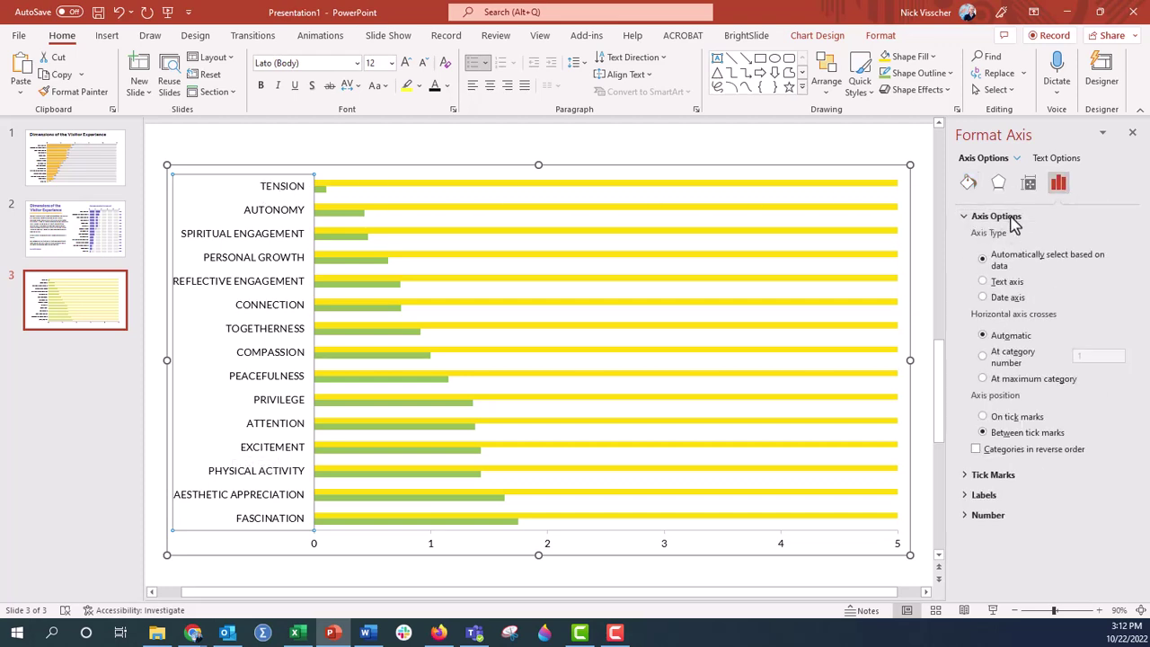
click(1058, 449)
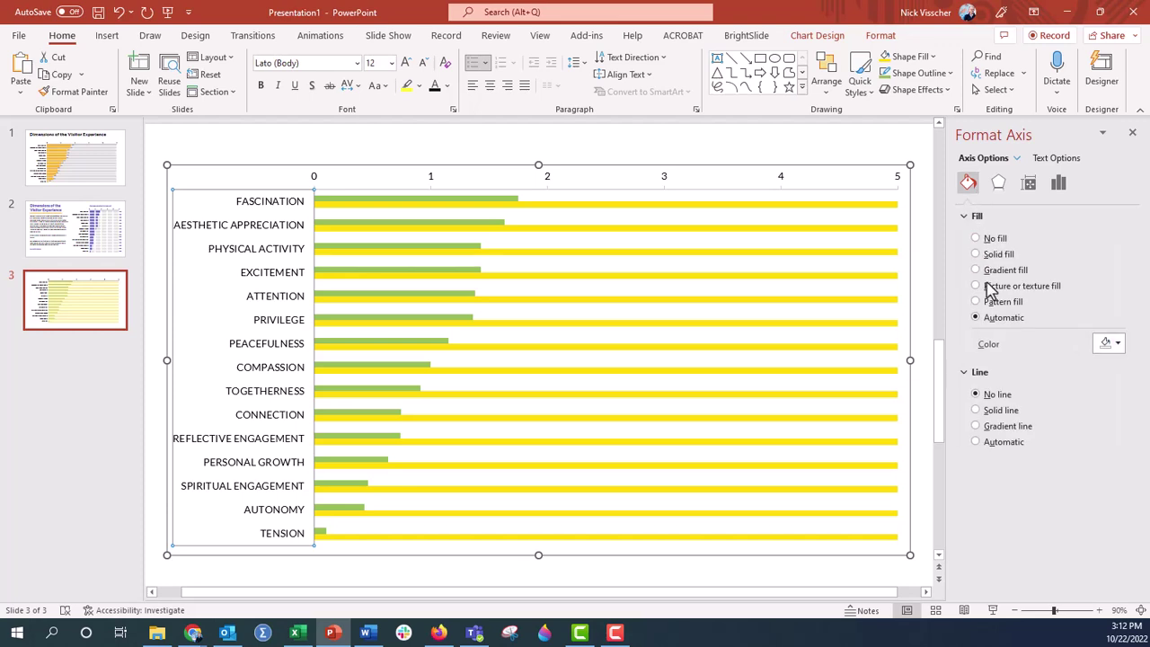
click(925, 234)
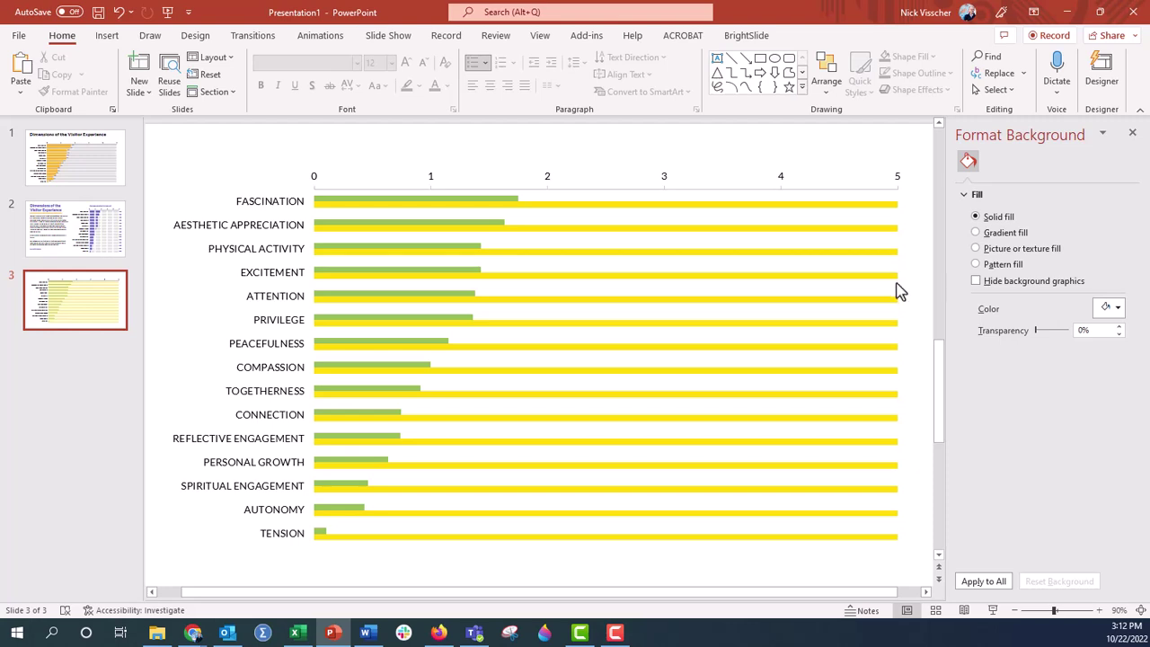
- Give the yellow Series 2 bars a solid light gray fill
click(459, 200)
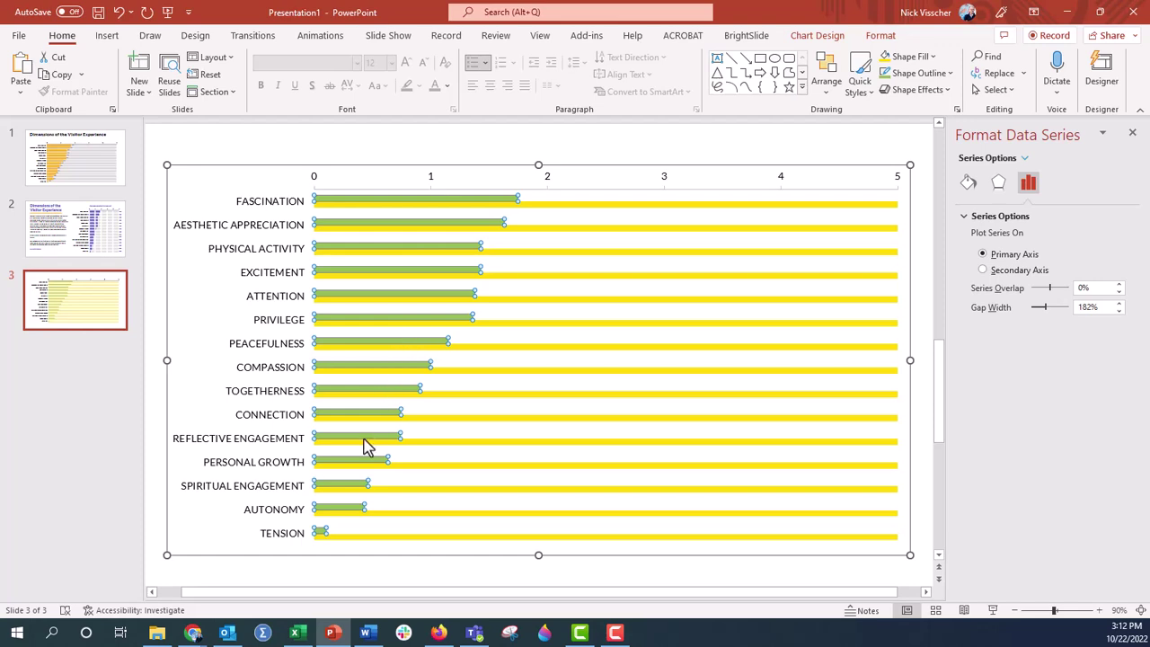
mouse_move(365, 446)
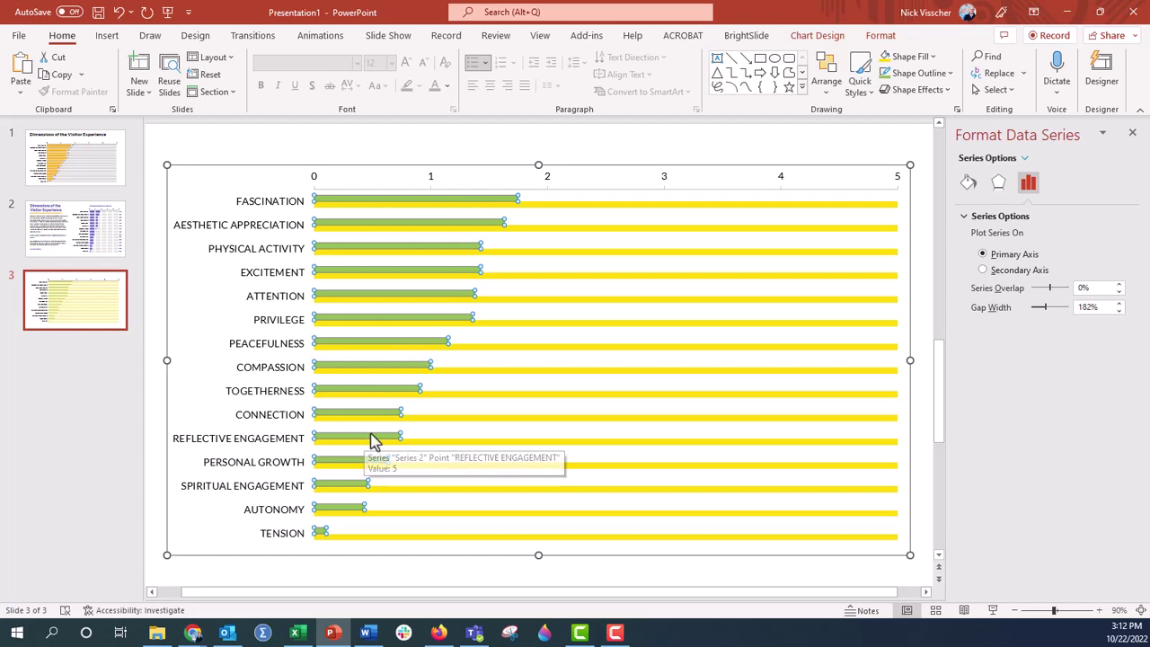
click(666, 205)
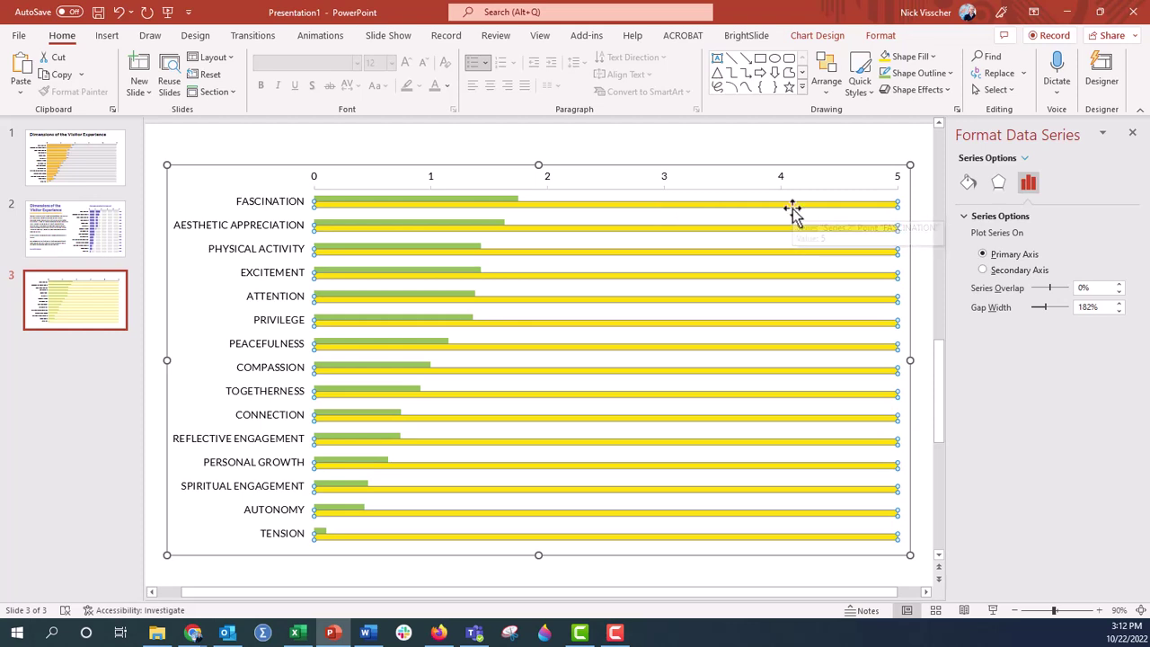
click(965, 184)
click(1000, 258)
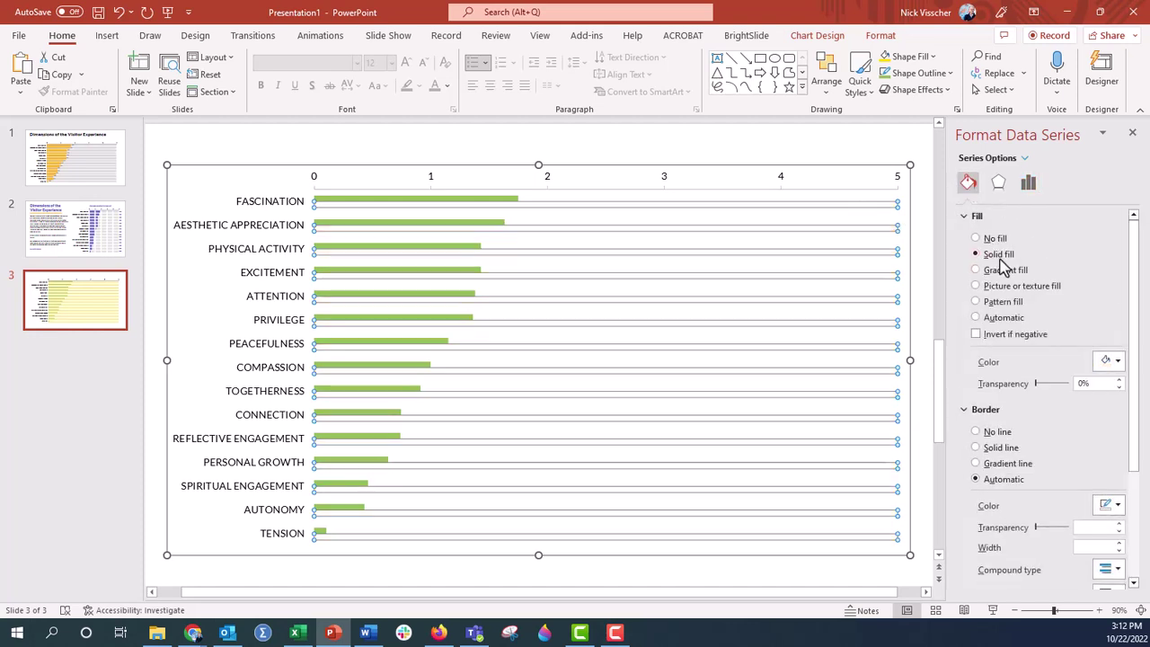
click(1106, 361)
click(1034, 437)
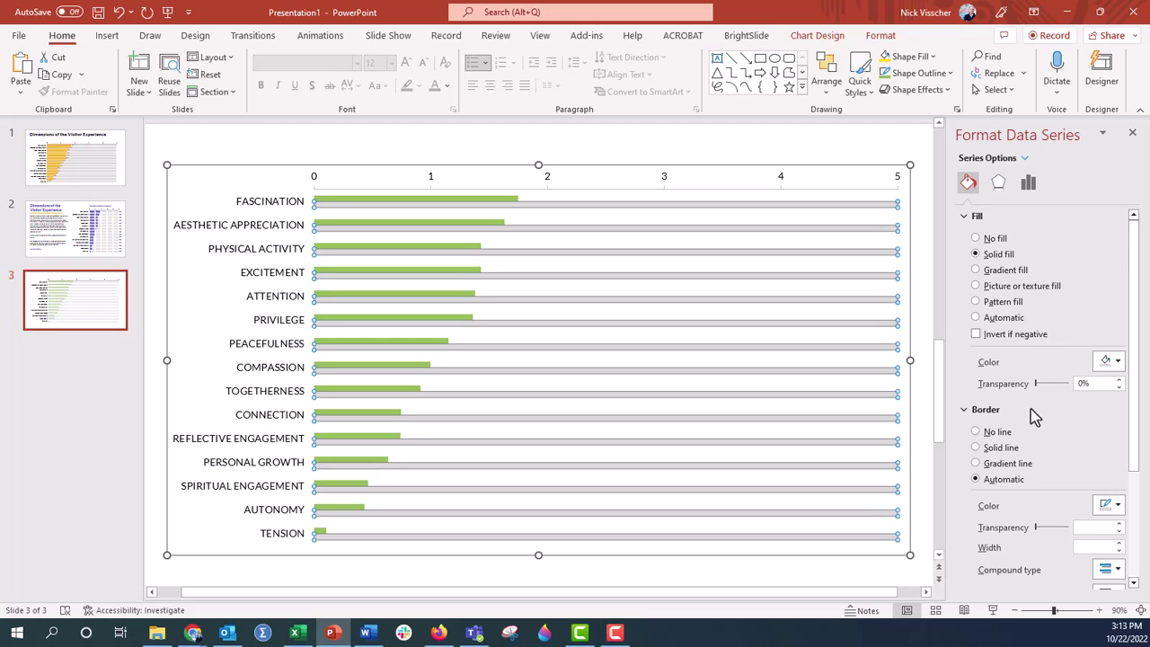
- Set the series overlap of the bars to 100%
click(1029, 185)
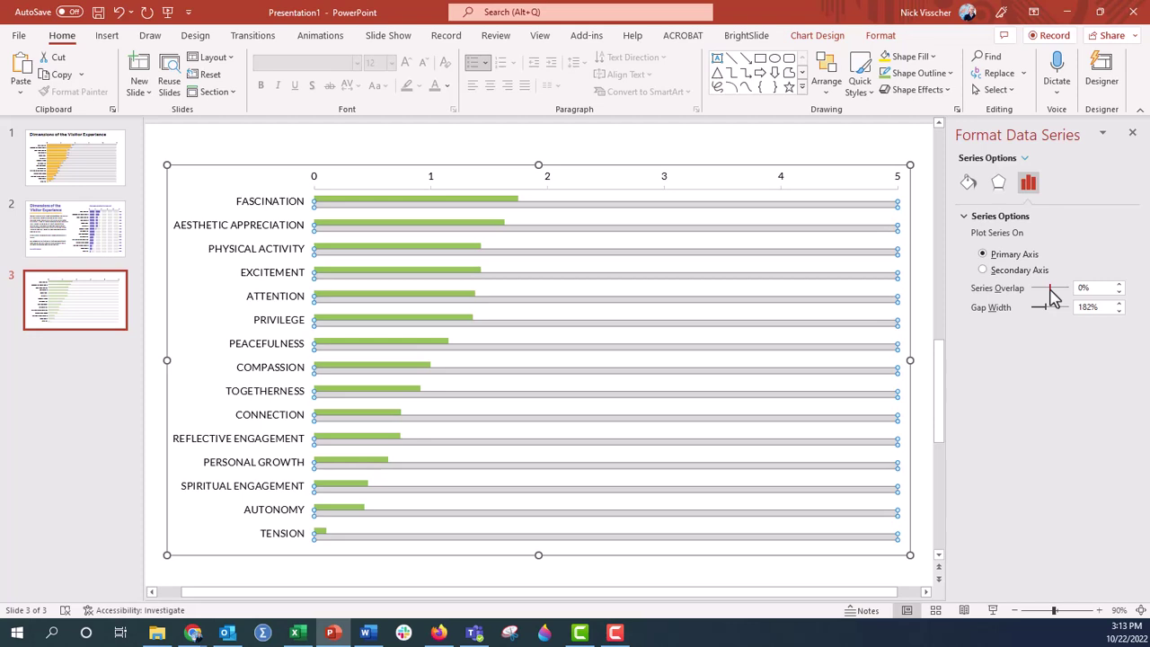
drag(1052, 292, 1088, 293)
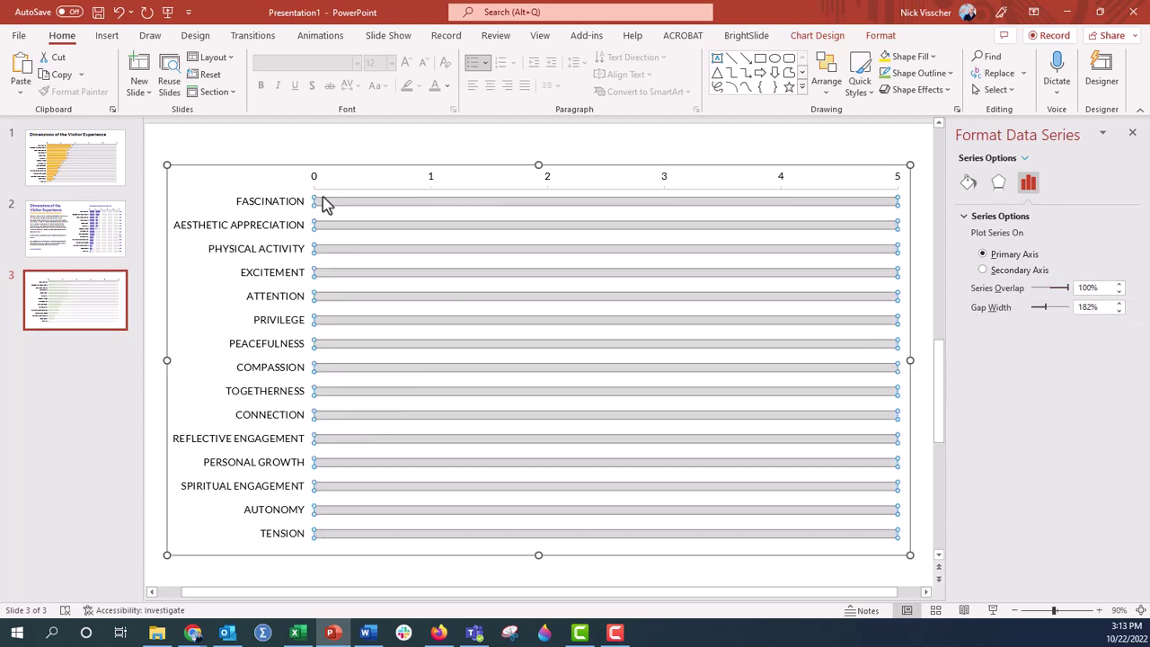
mouse_move(325, 205)
mouse_move(340, 230)
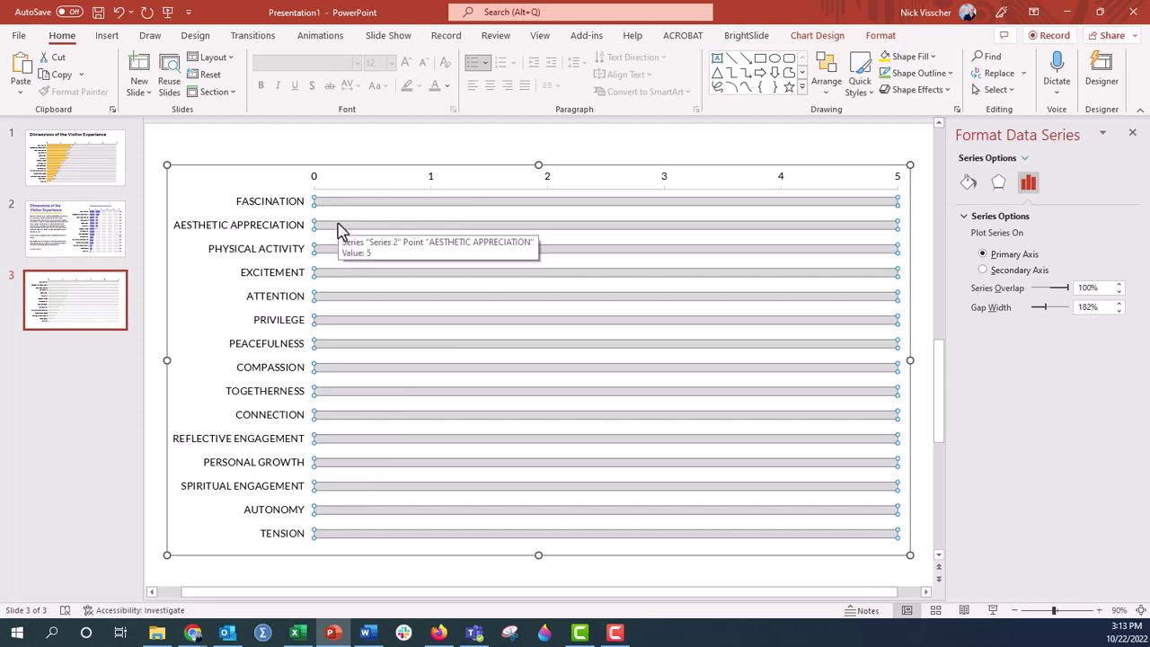
- Reorder the series in the chart's data source so that Series 1 comes after Series 2, and apply the change
click(834, 36)
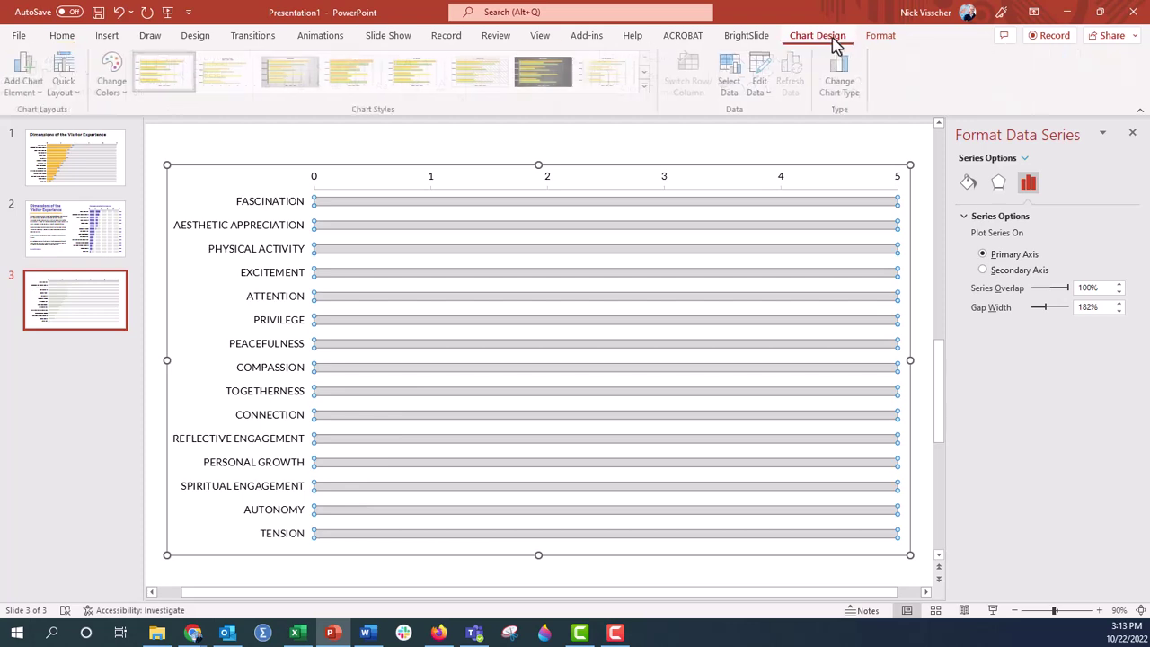
click(734, 84)
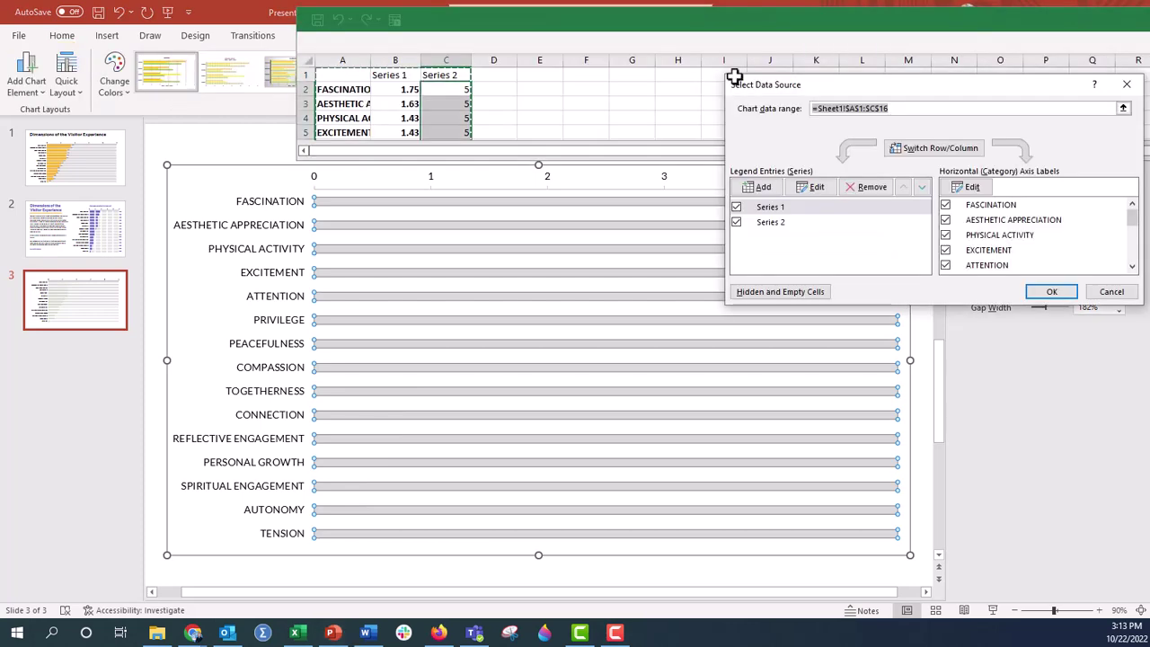
drag(831, 92, 755, 112)
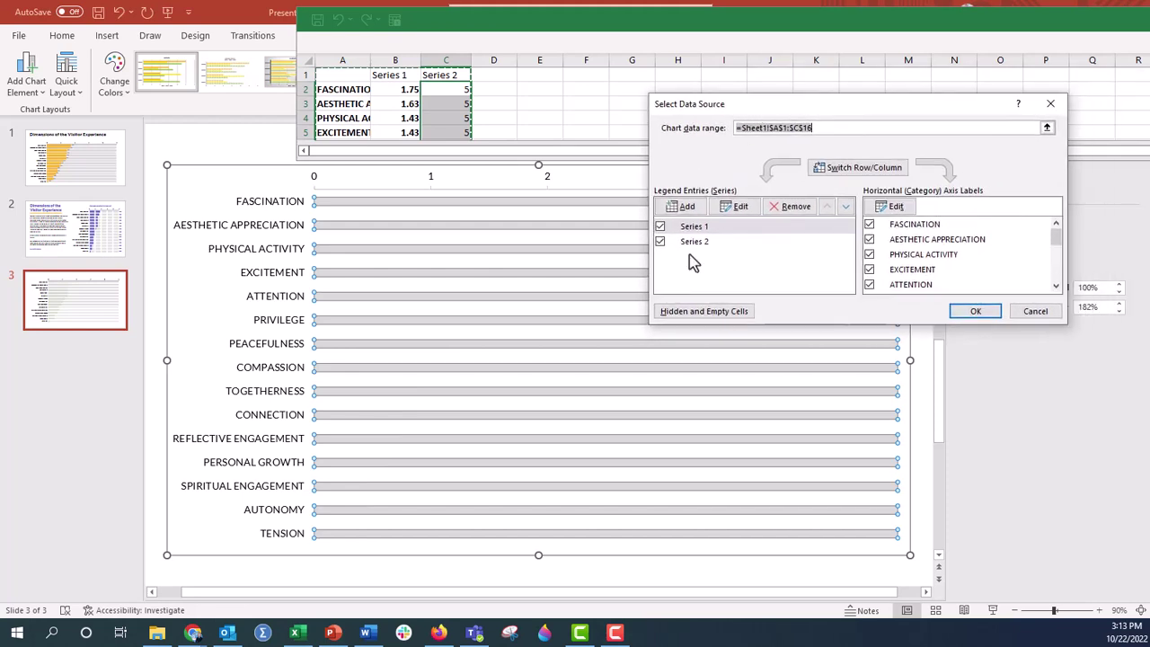
click(711, 230)
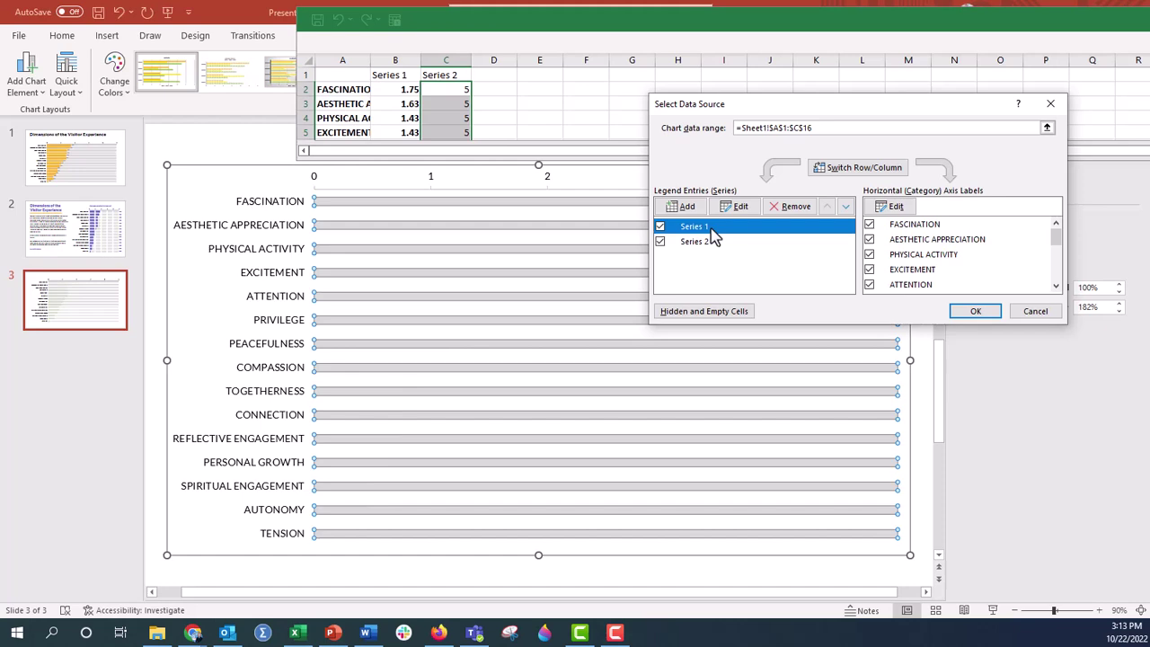
click(711, 243)
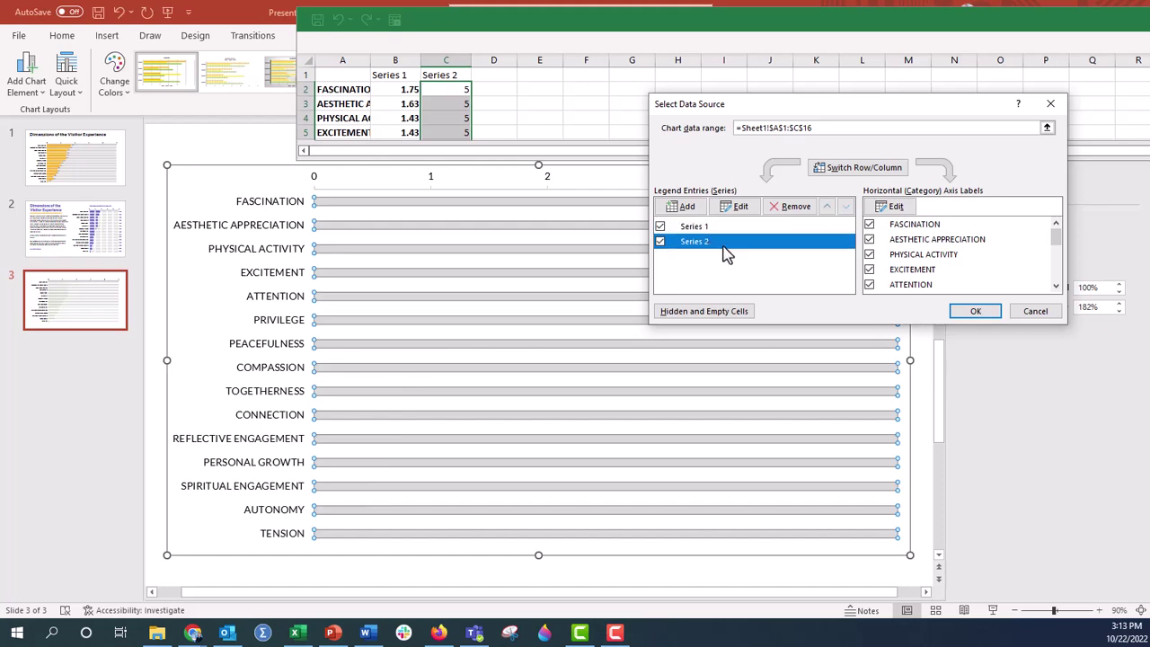
click(714, 229)
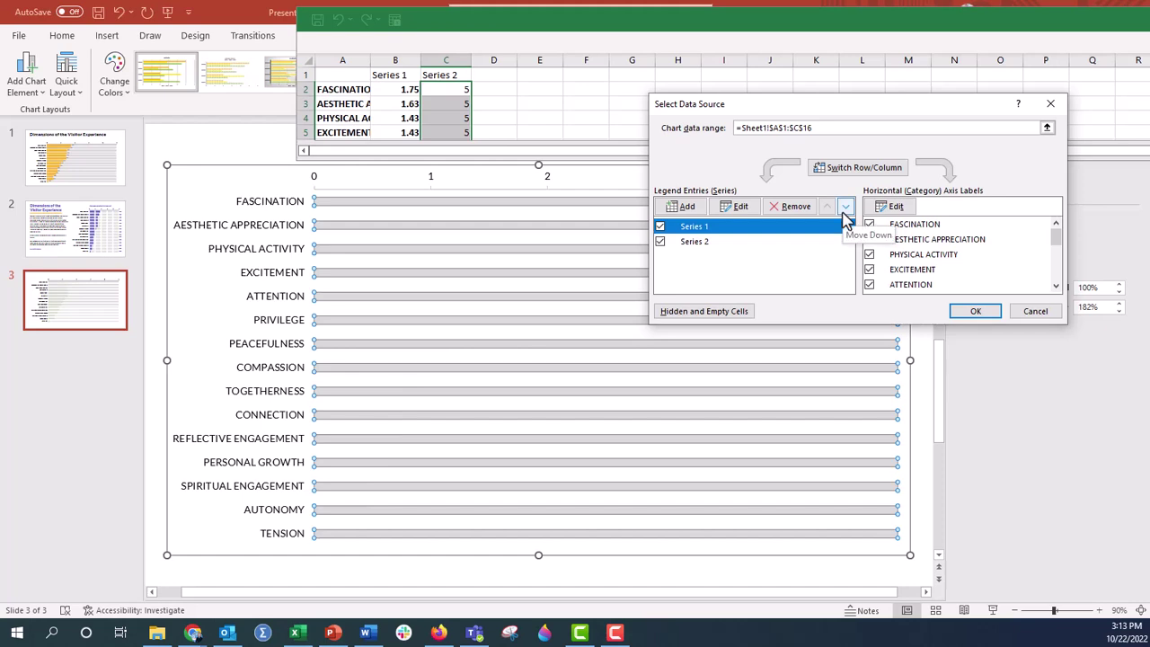
click(845, 207)
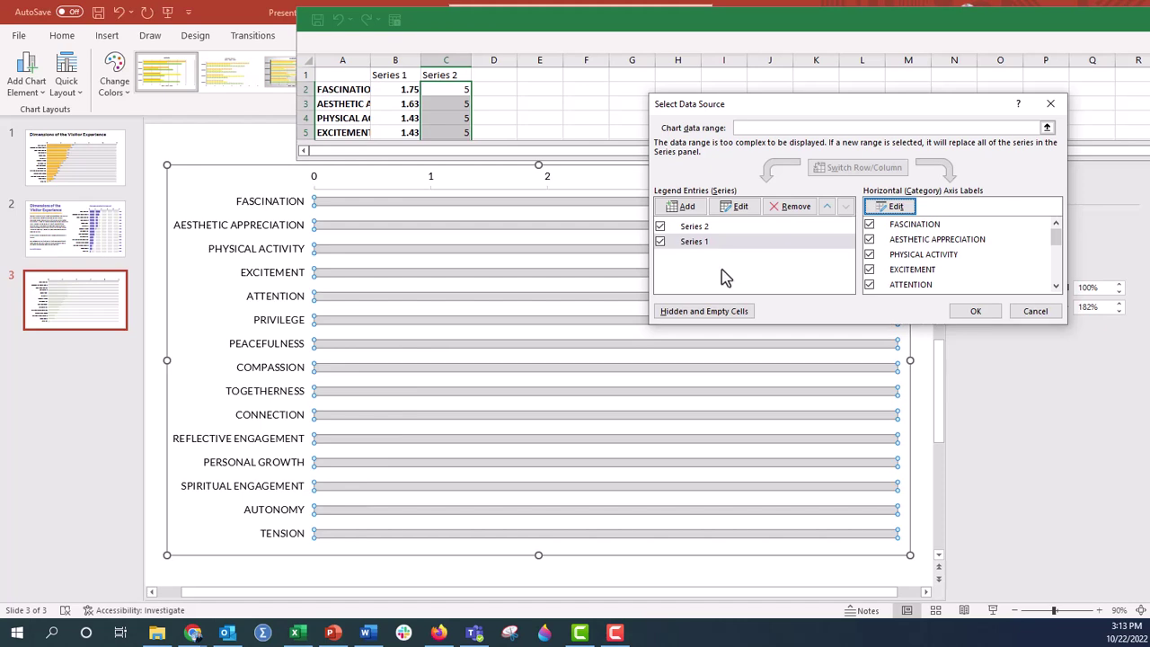
click(972, 311)
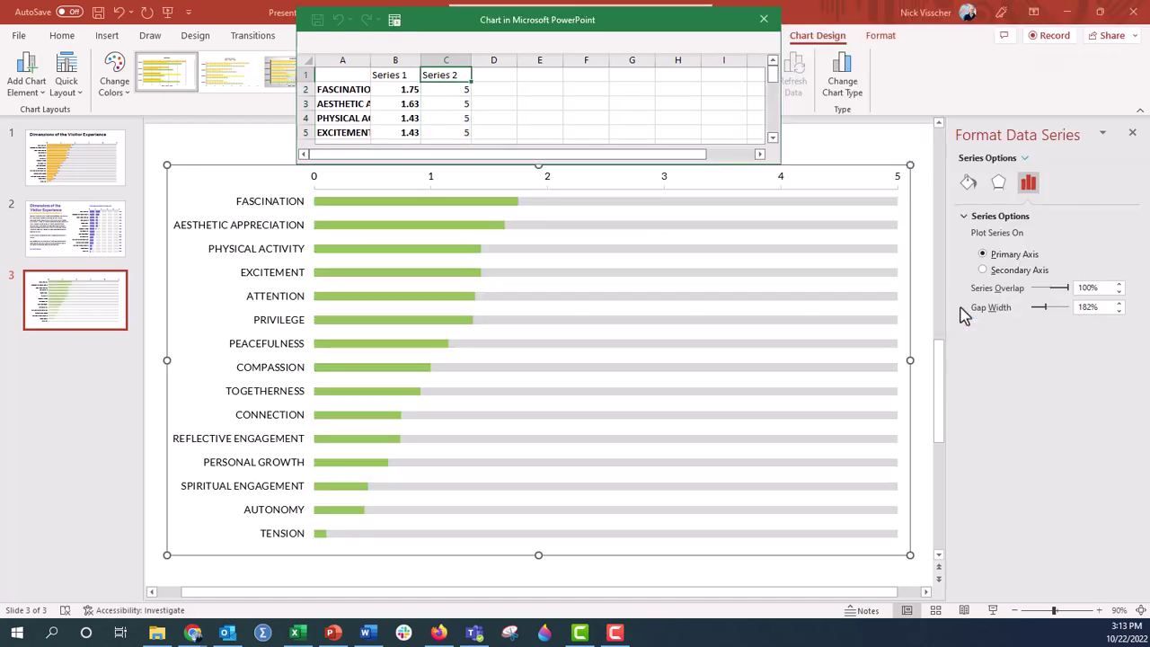
- Close the chart's data sheet and set the gap width of the green Series 1 bars to 50%
click(762, 19)
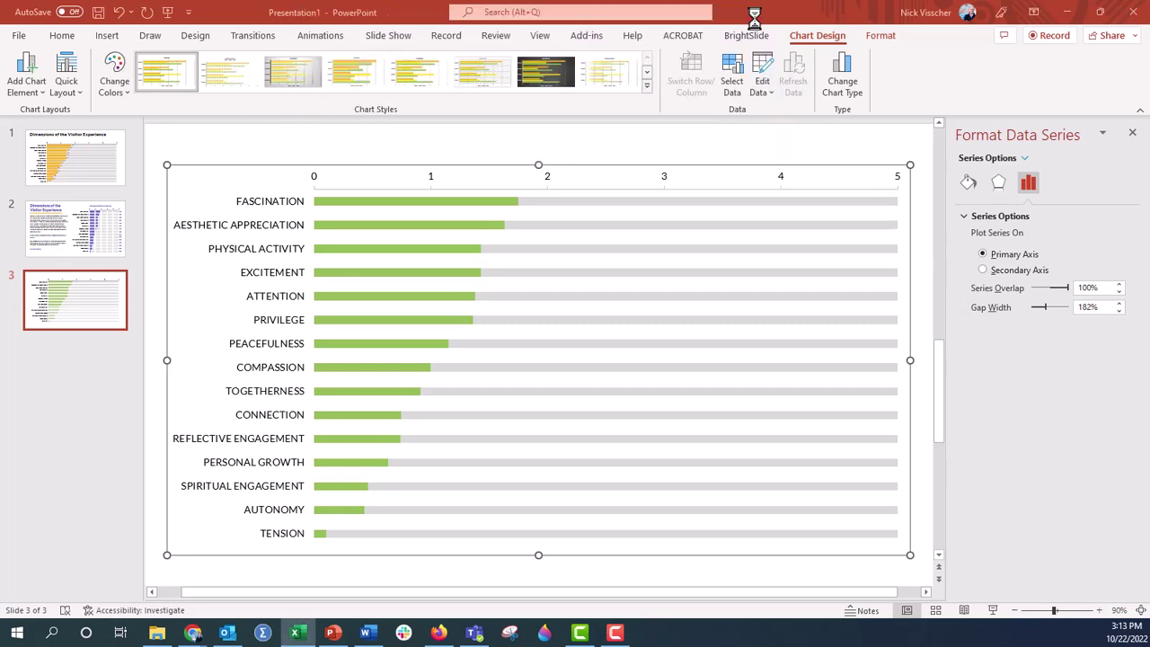
click(343, 207)
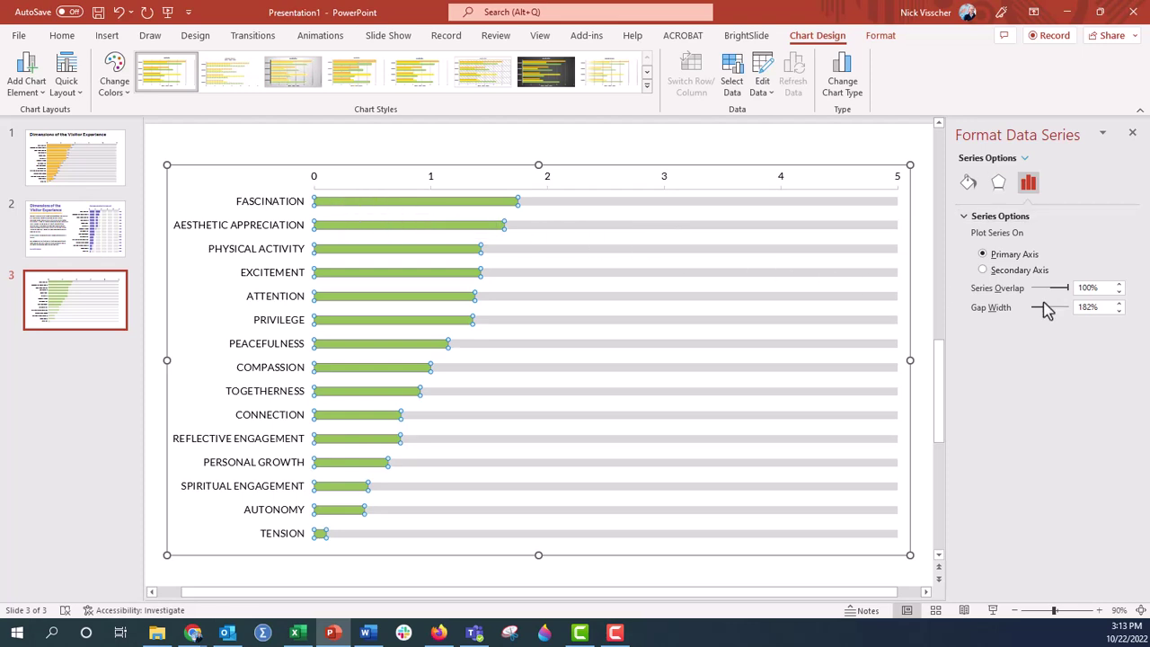
double_click(1098, 307)
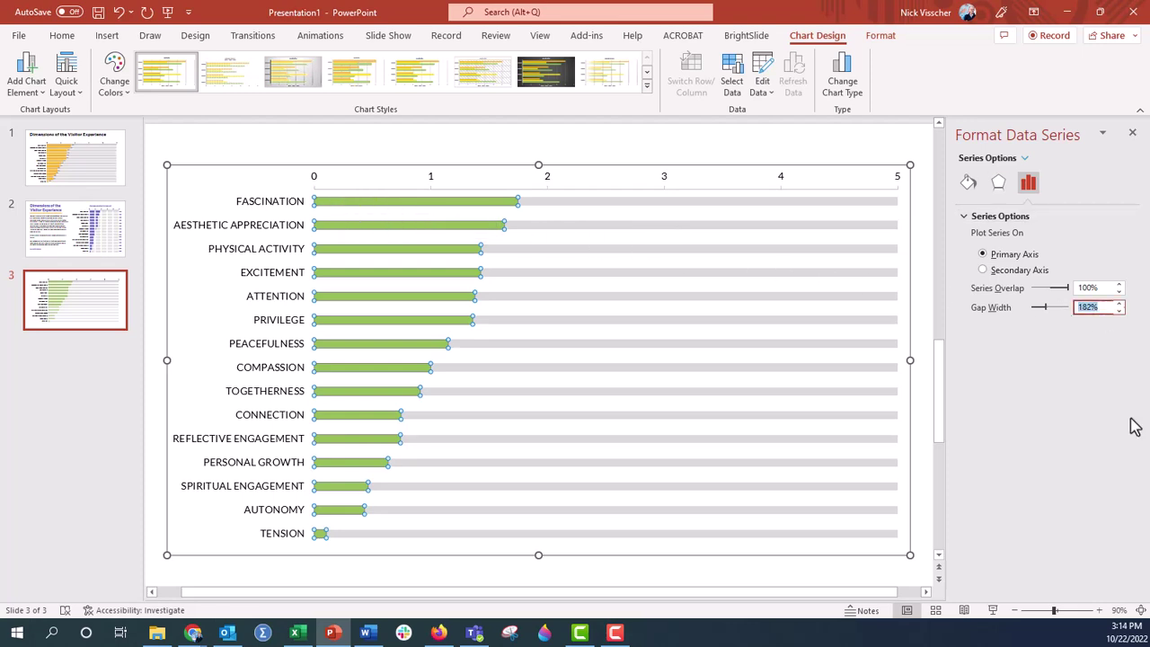
text(50)
key(Return)
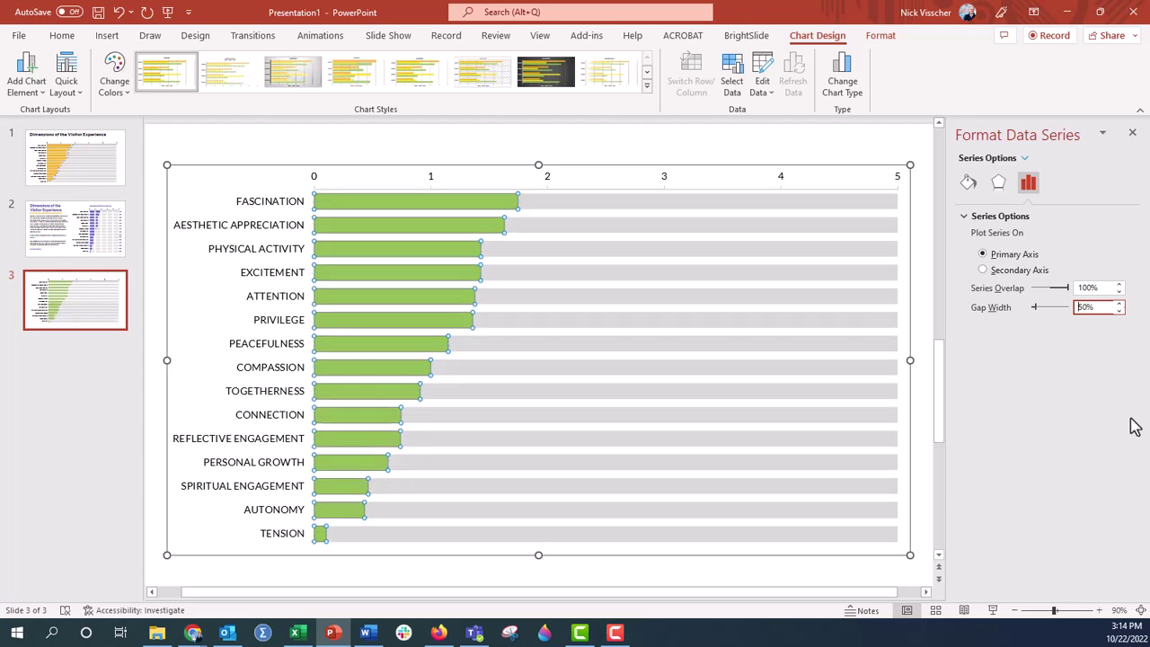
click(917, 455)
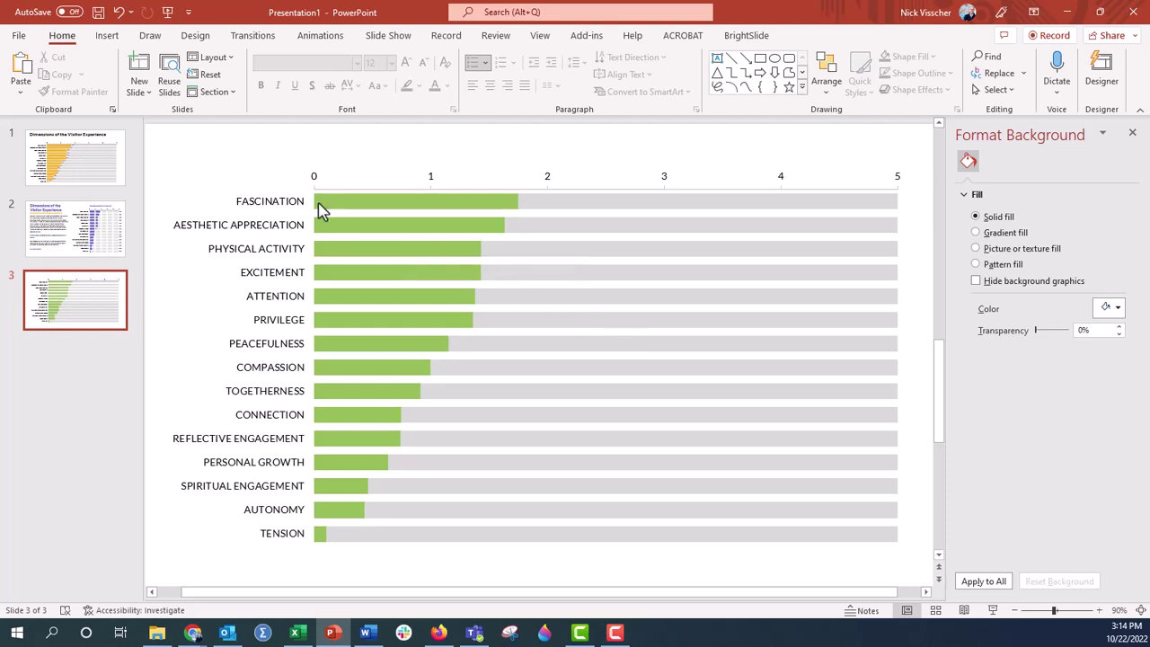
- Give the green Series 1 bars a solid fill in the recently used purple
click(321, 207)
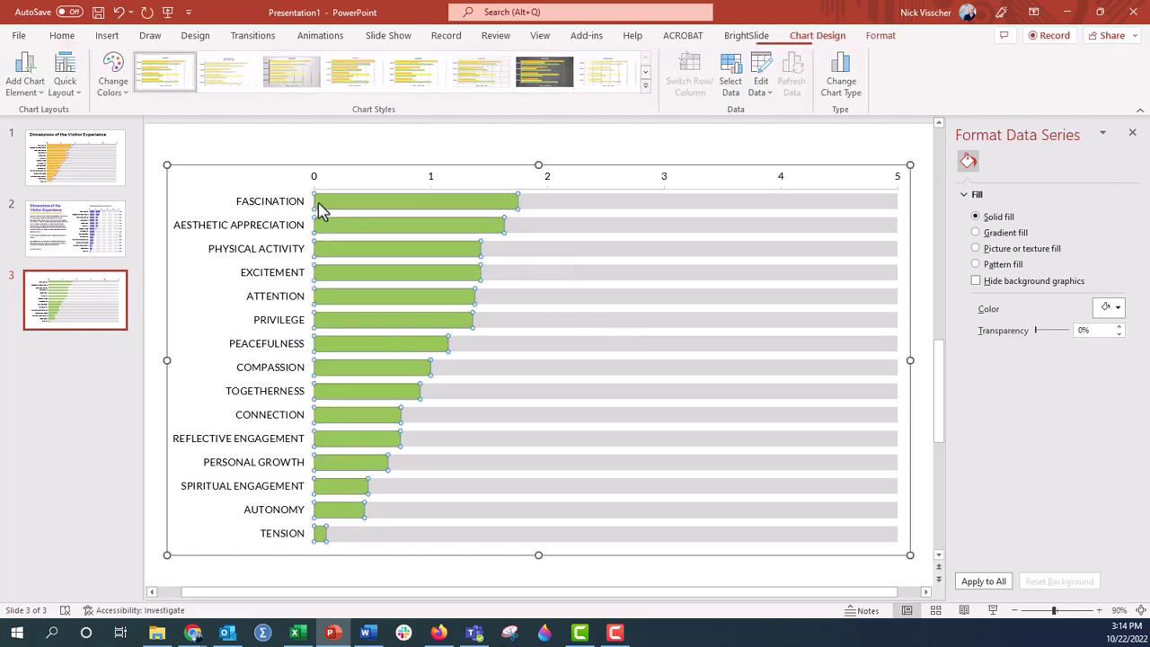
click(969, 183)
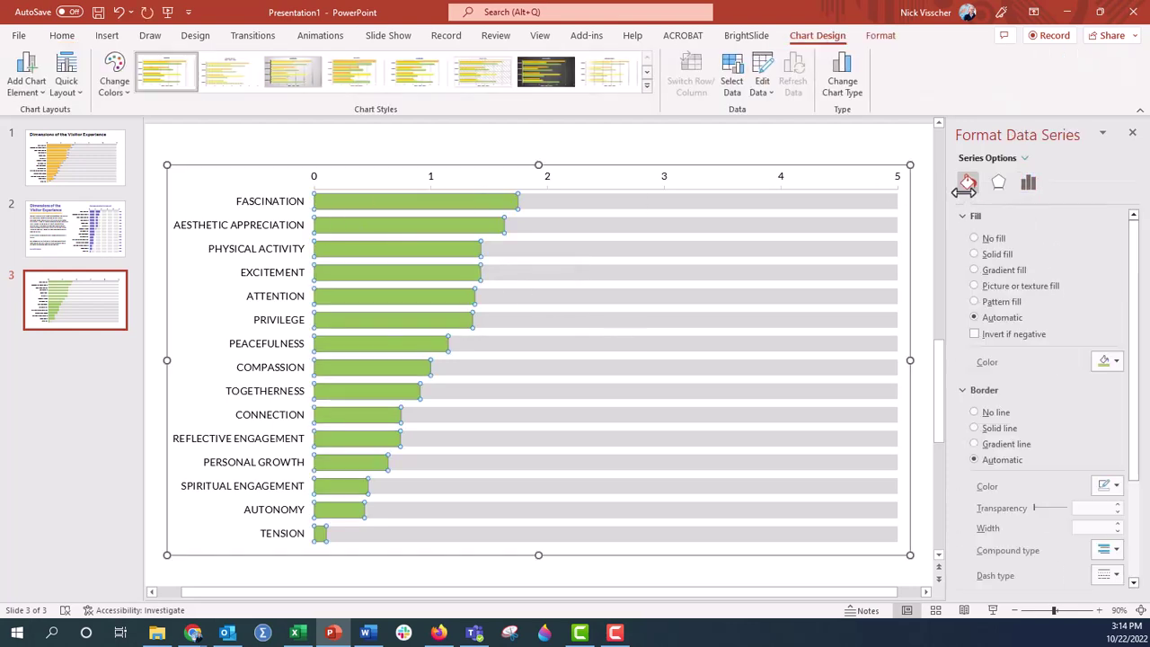
click(988, 256)
click(1115, 360)
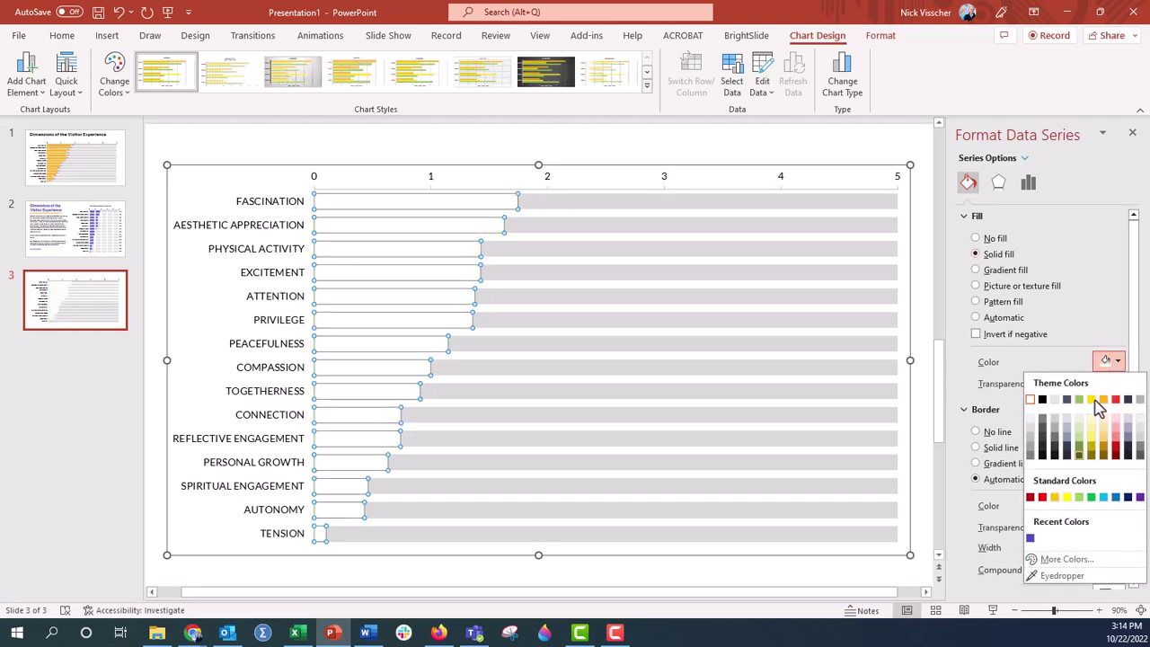
click(1033, 537)
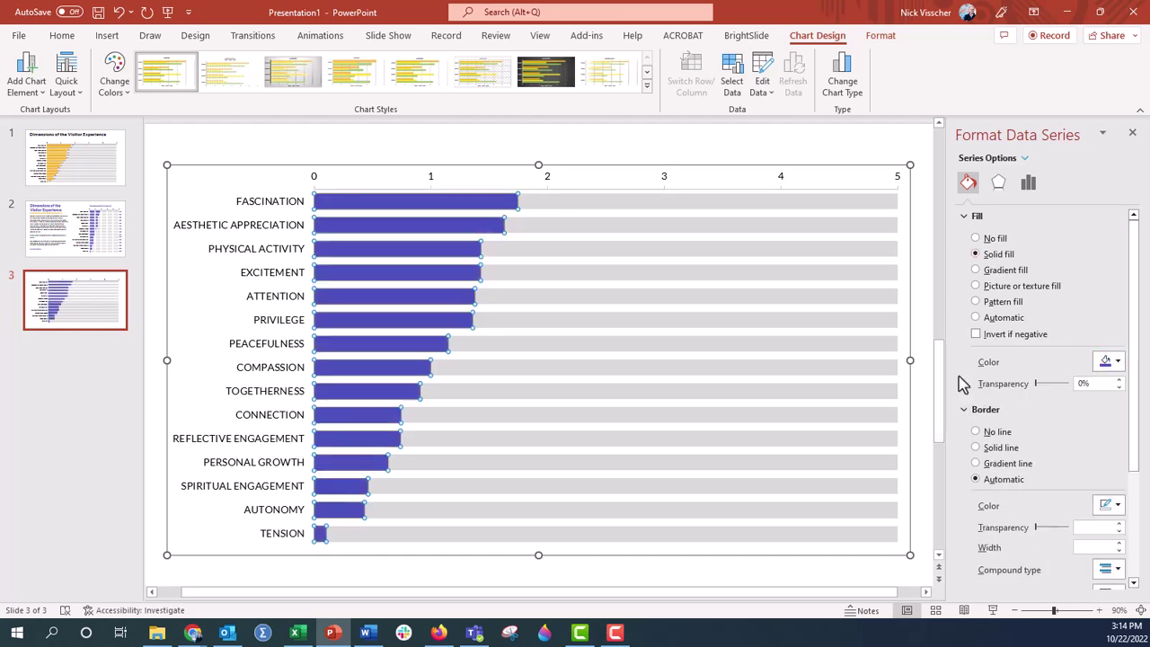
click(926, 298)
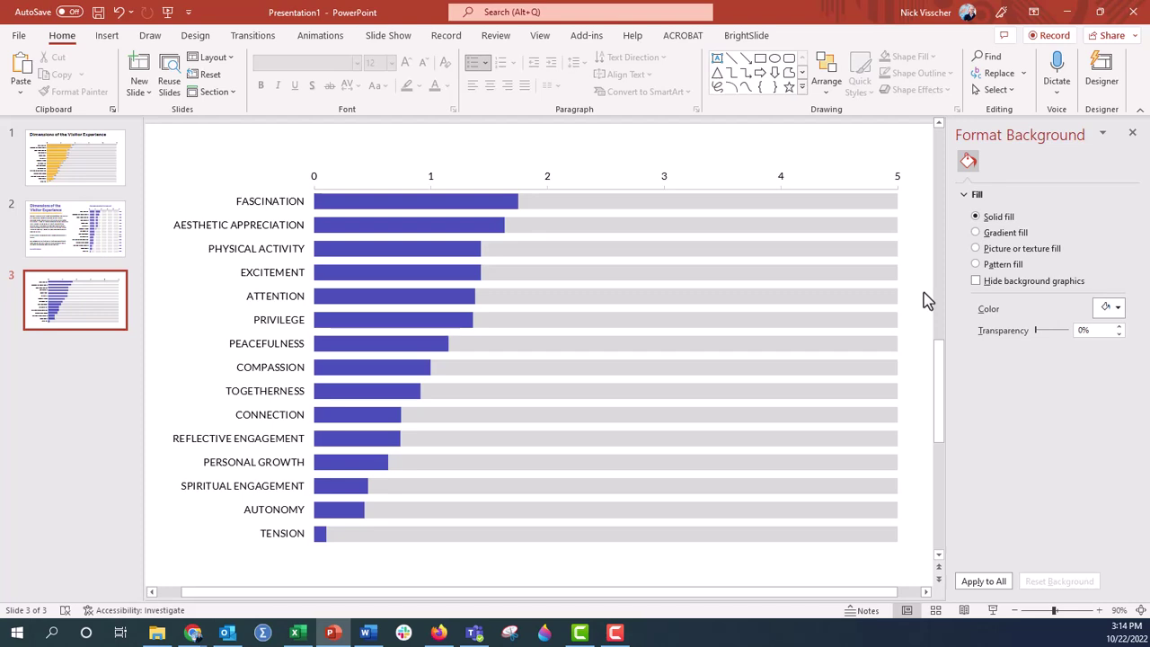
- Add data labels to the purple Series 1 bars
click(337, 206)
right_click(335, 206)
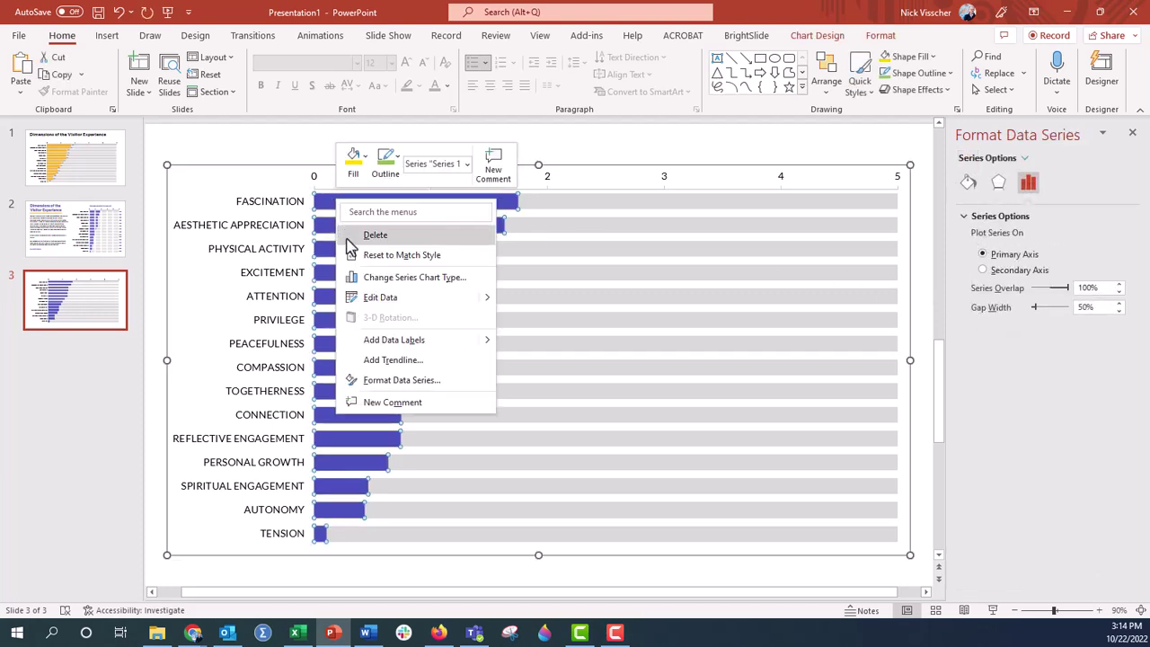
click(384, 337)
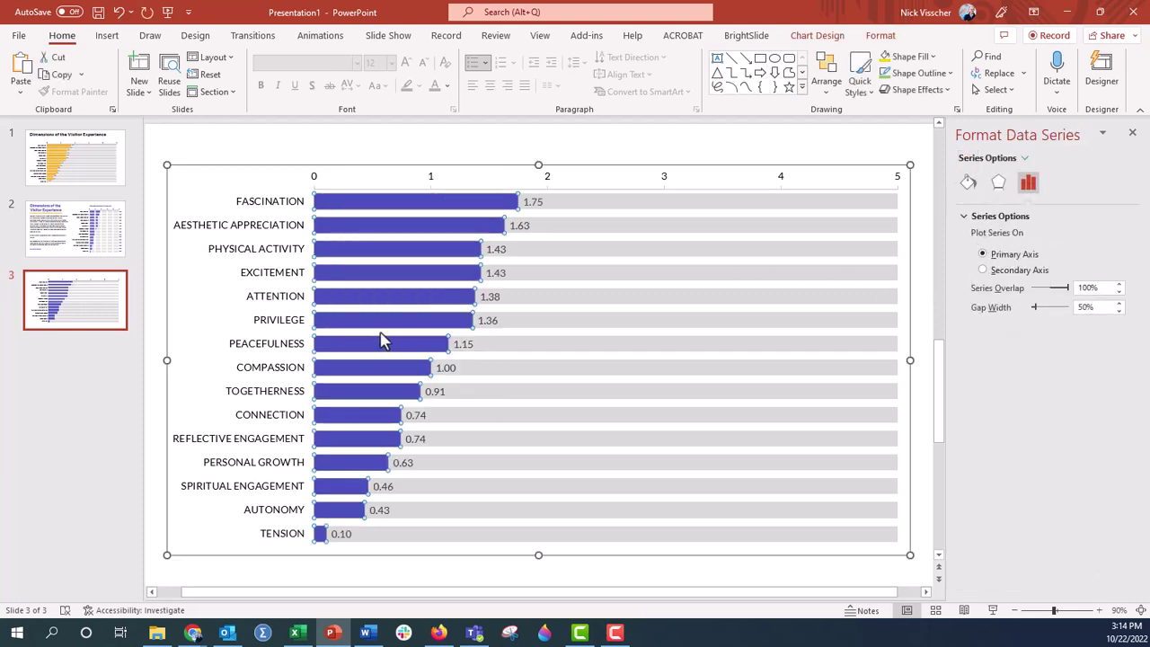
- Format the data labels of the purple bars as bold text in the recently used purple
click(537, 202)
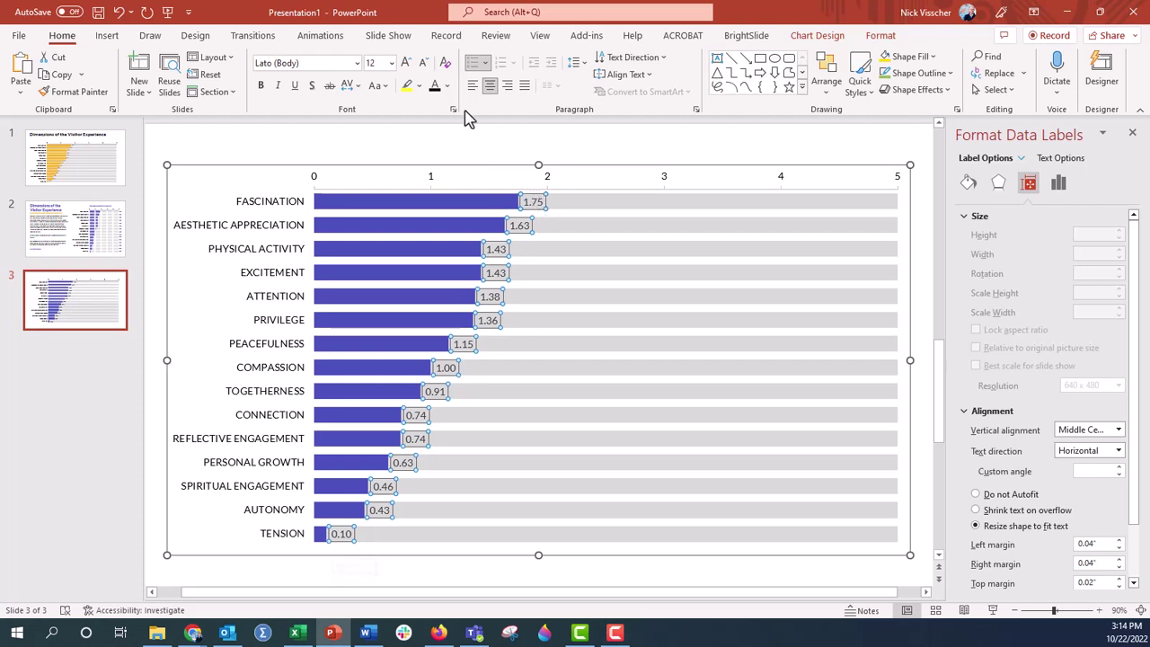
click(447, 87)
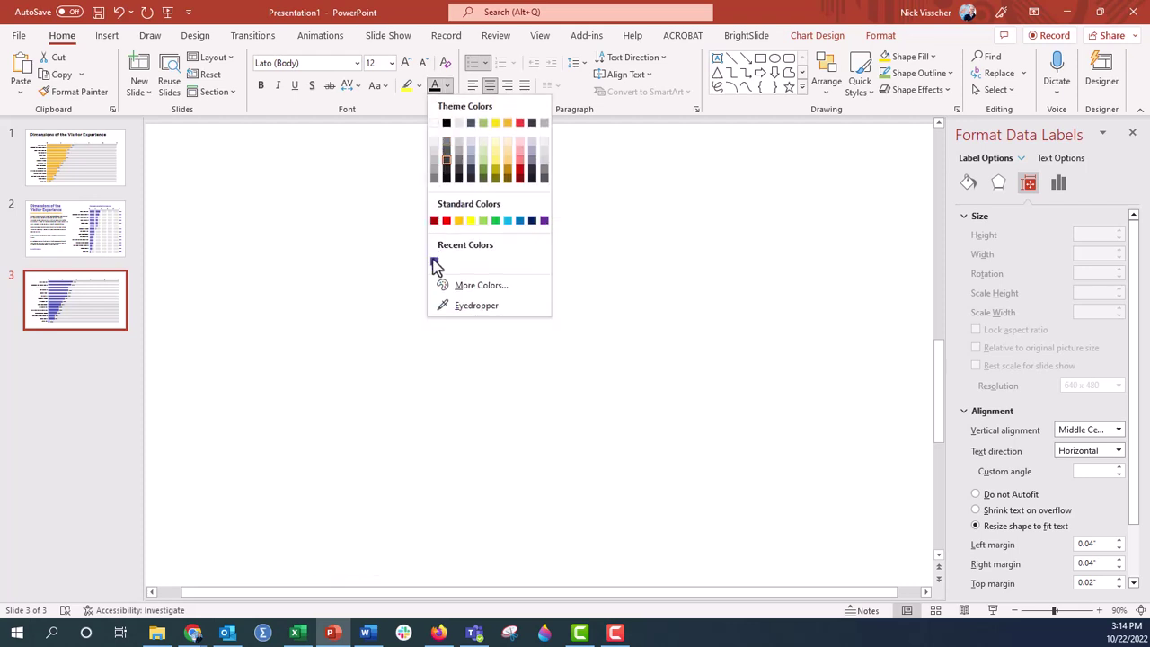
click(435, 266)
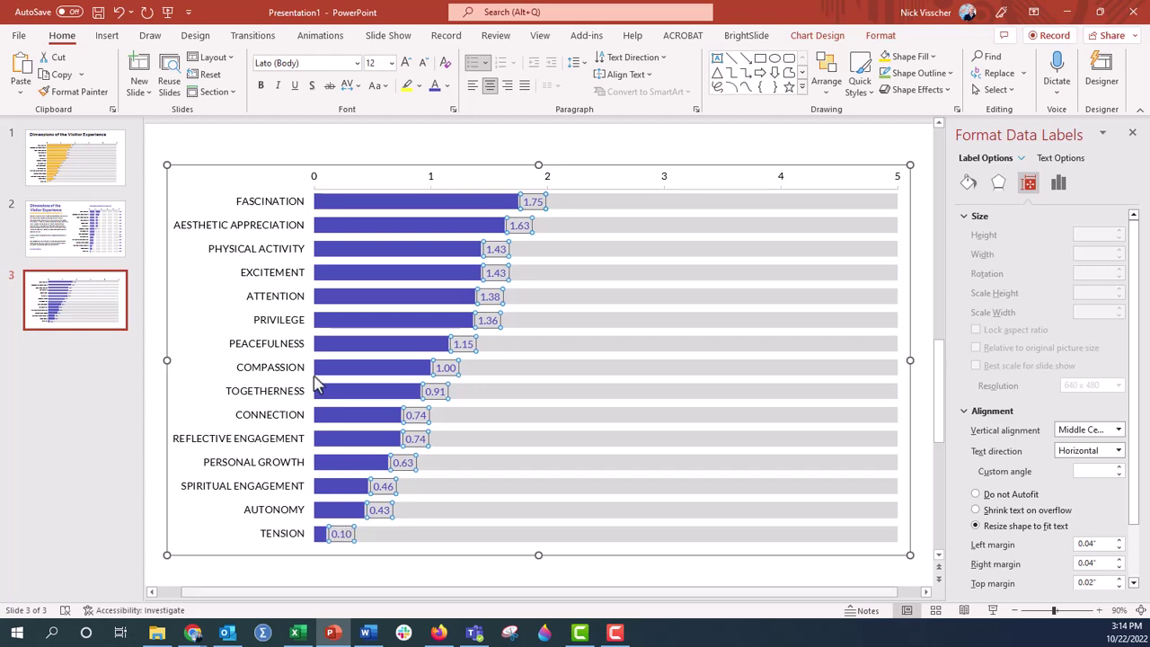
click(256, 133)
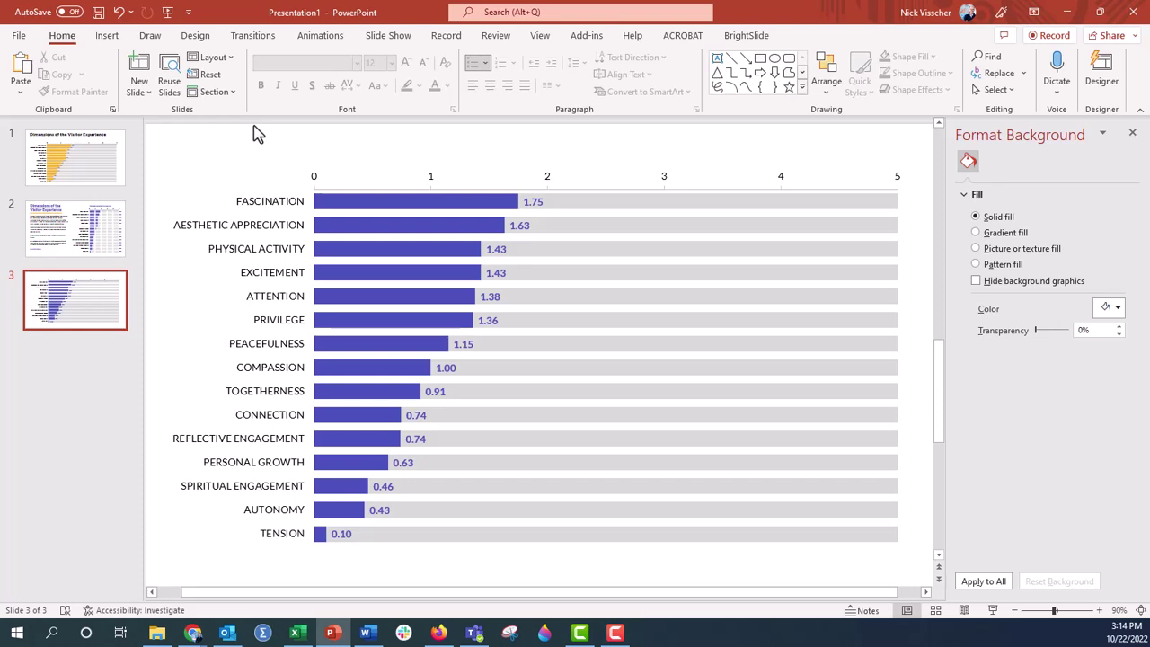
- Duplicate slide 3 with the finished bar chart and display the whole copy at 80% zoom
click(124, 316)
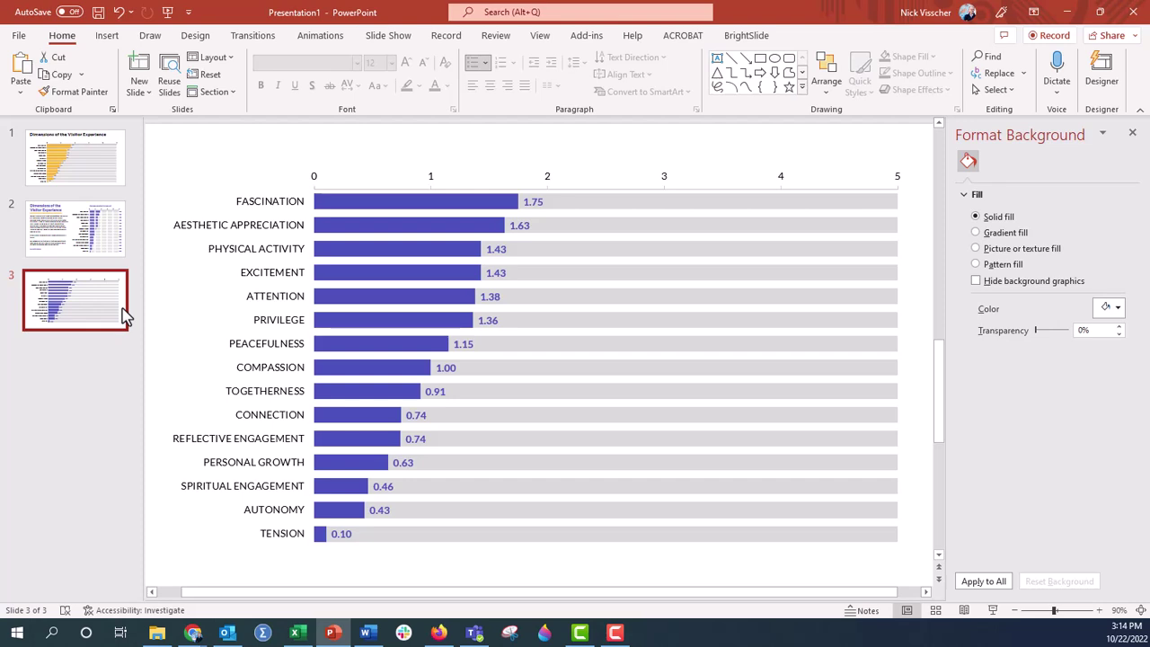
key(ctrl+d)
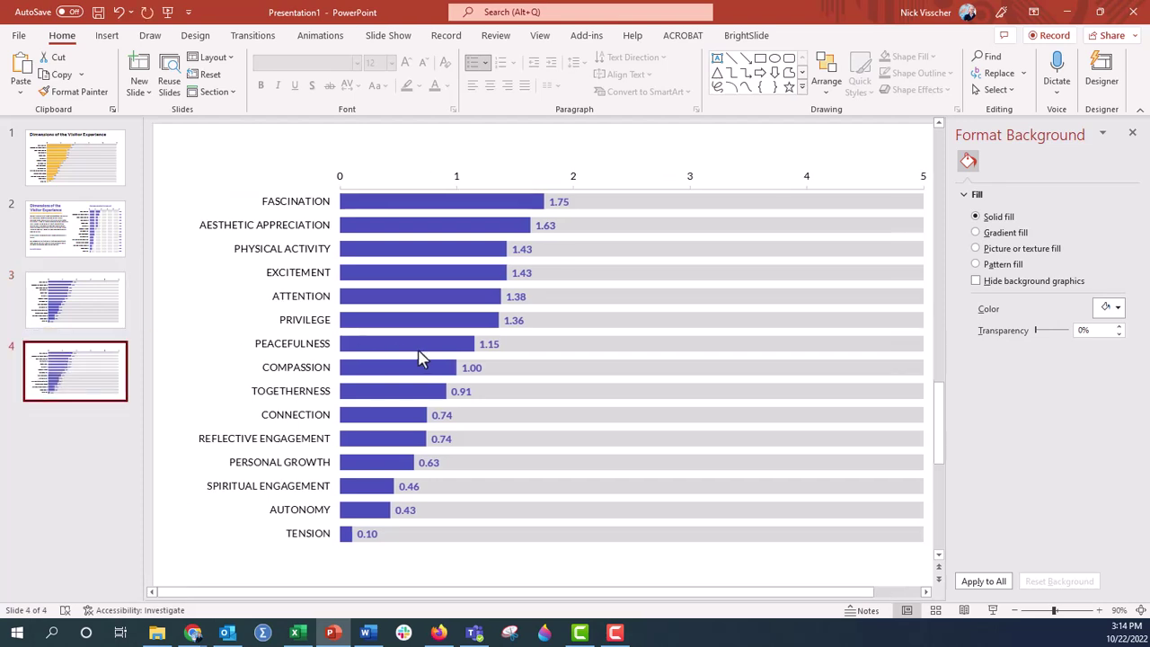
click(424, 358)
click(389, 170)
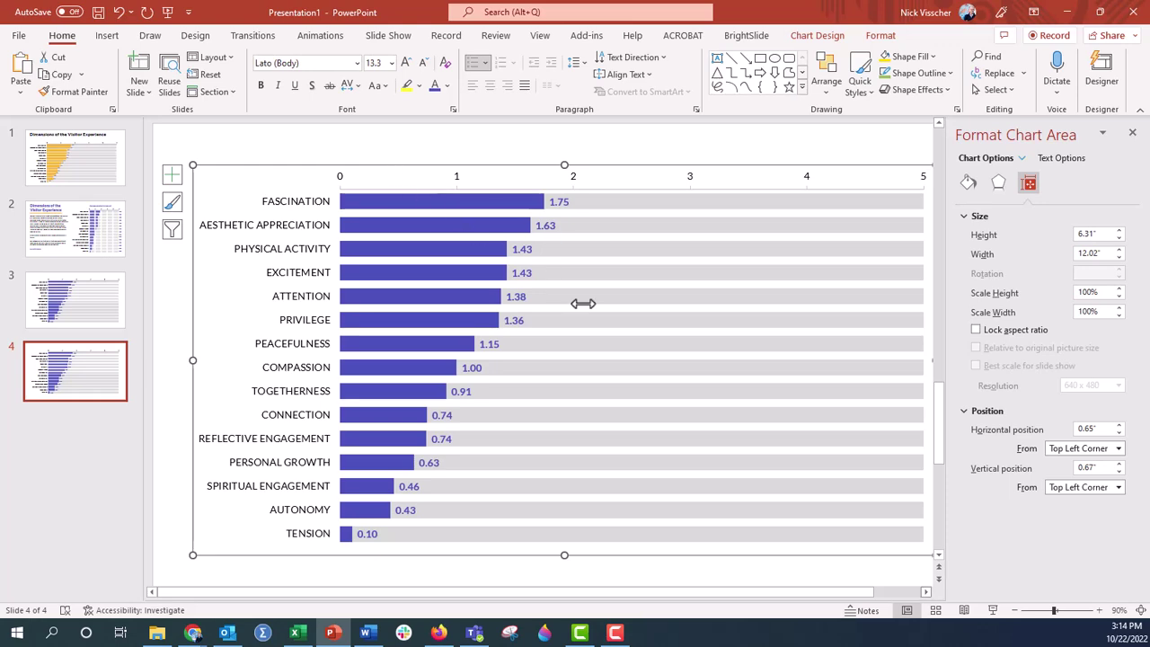
click(1010, 611)
click(1010, 610)
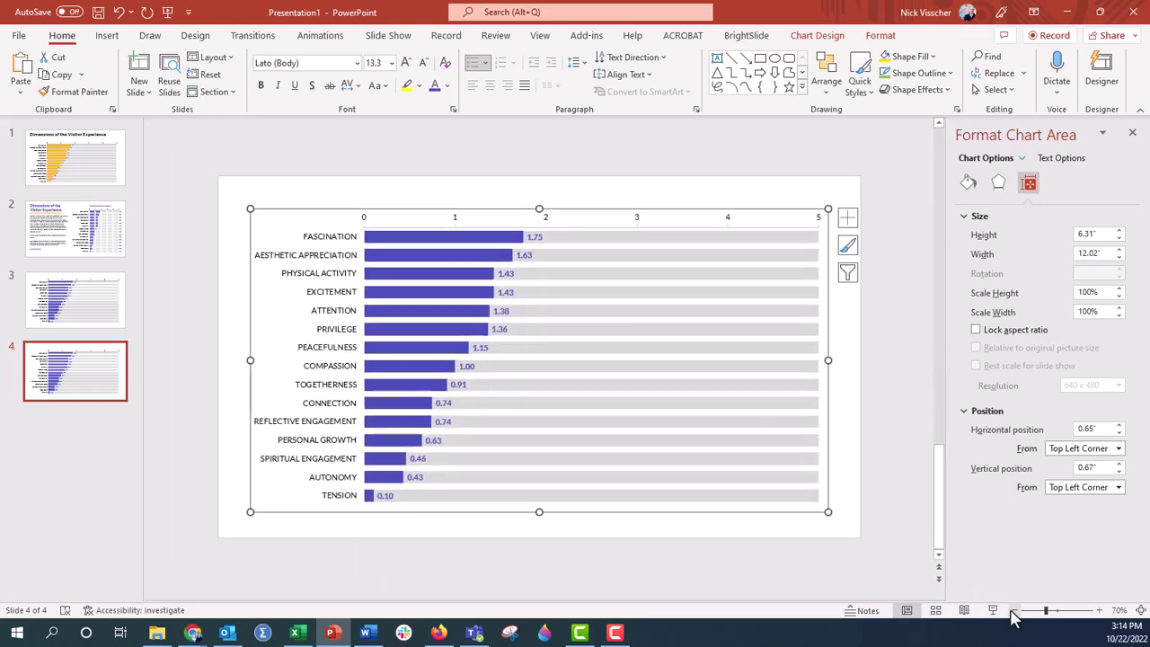
click(1099, 610)
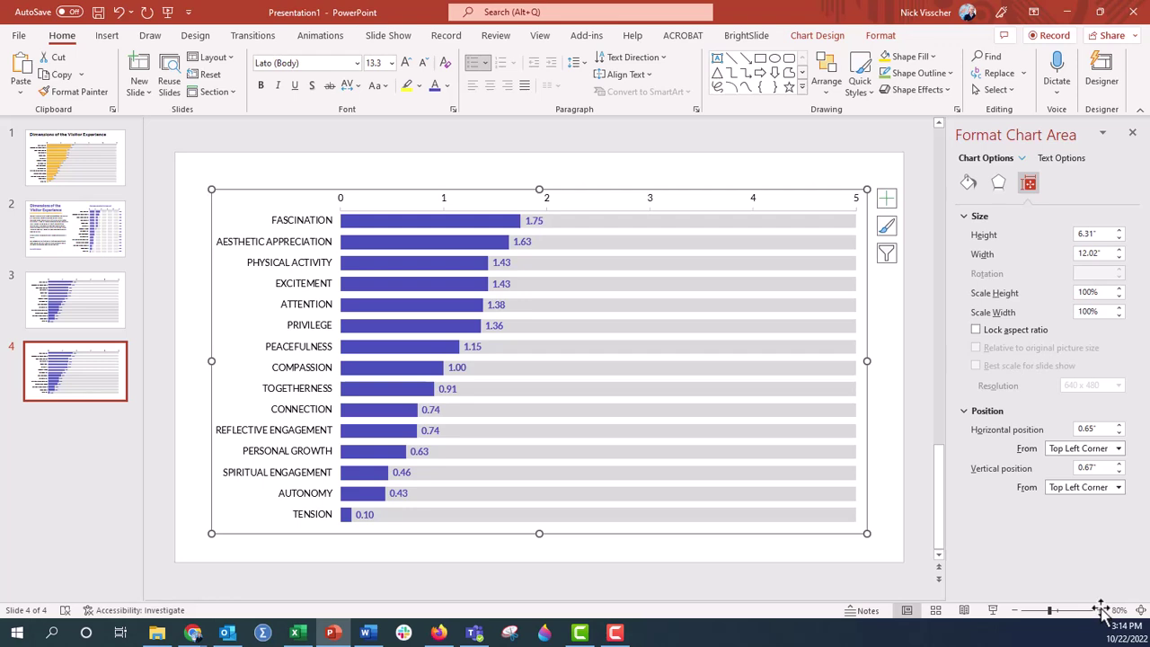
click(192, 177)
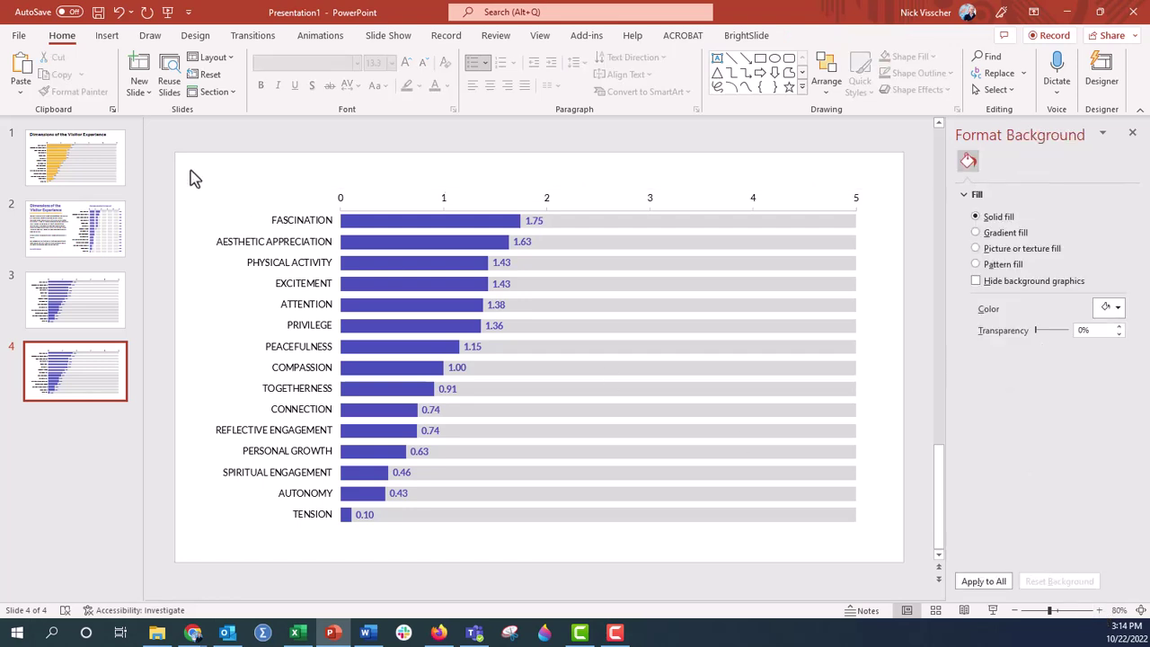
- Search the stock icons for SQUARE and insert the solid square icon on slide 4
click(107, 41)
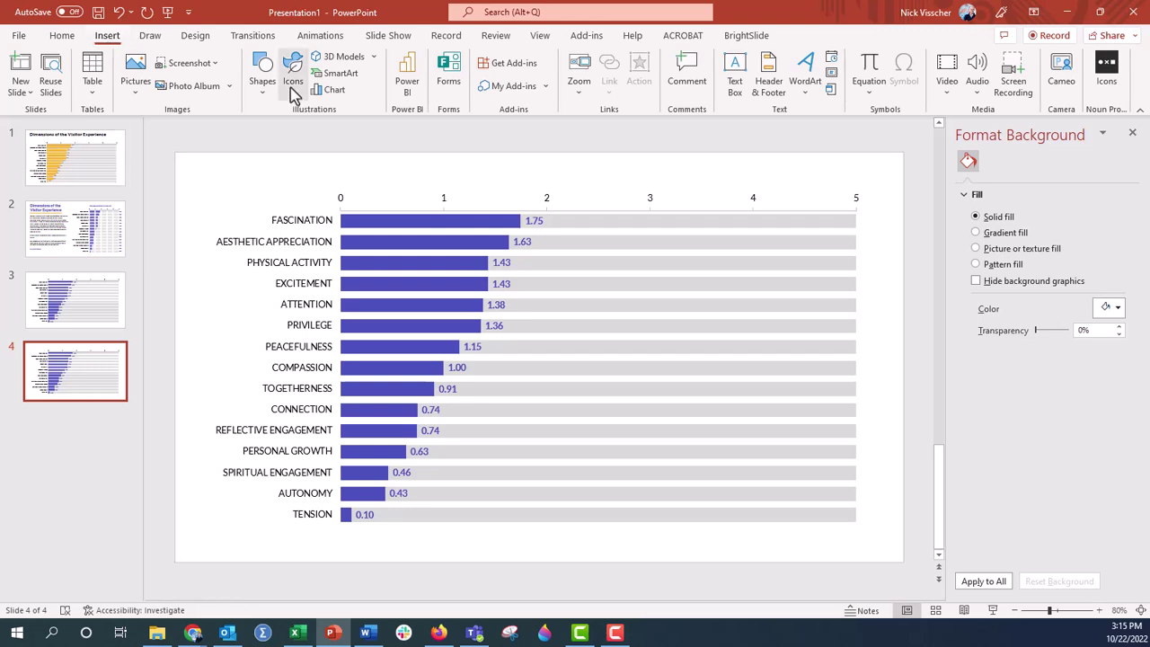
click(293, 85)
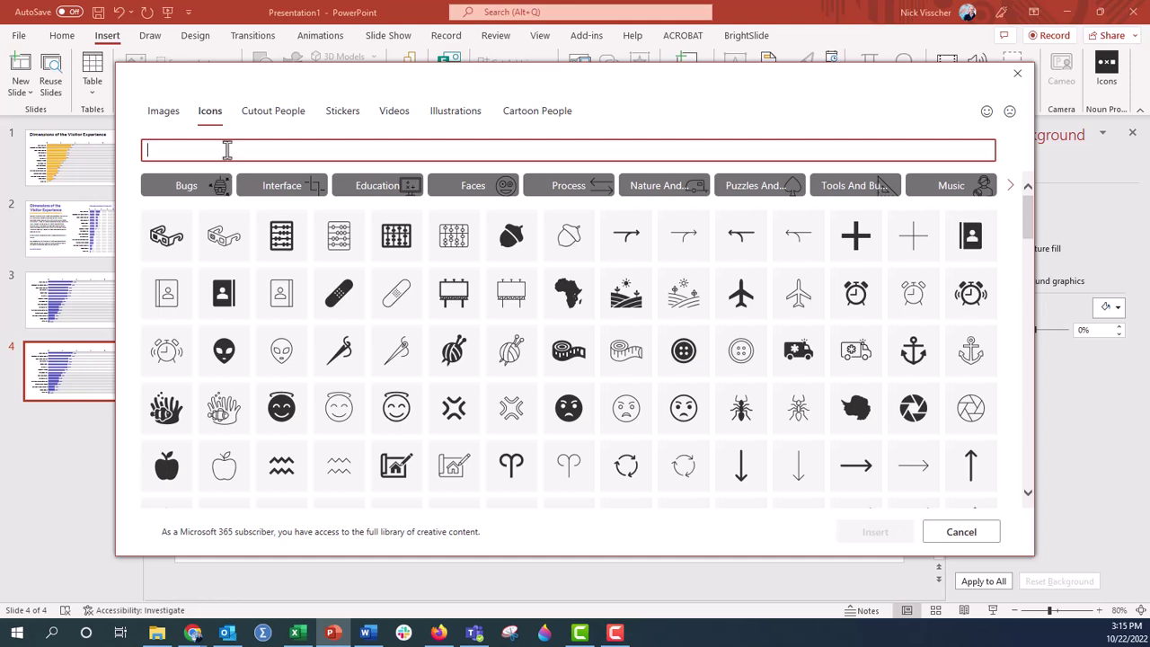
text(sq)
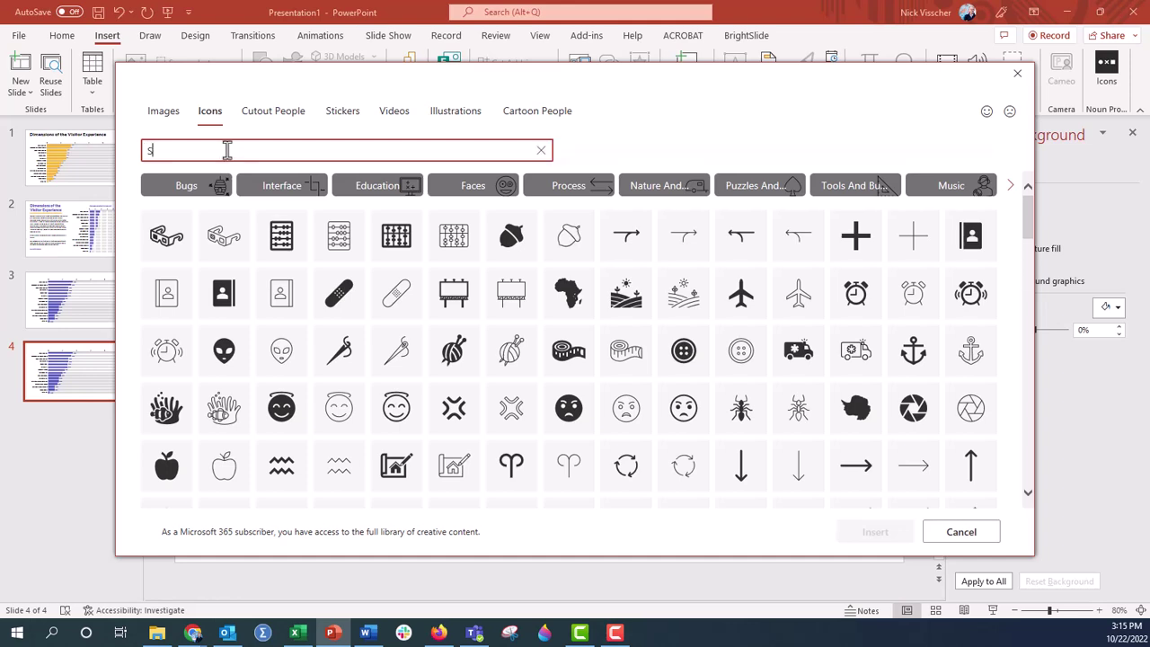
text(UARE)
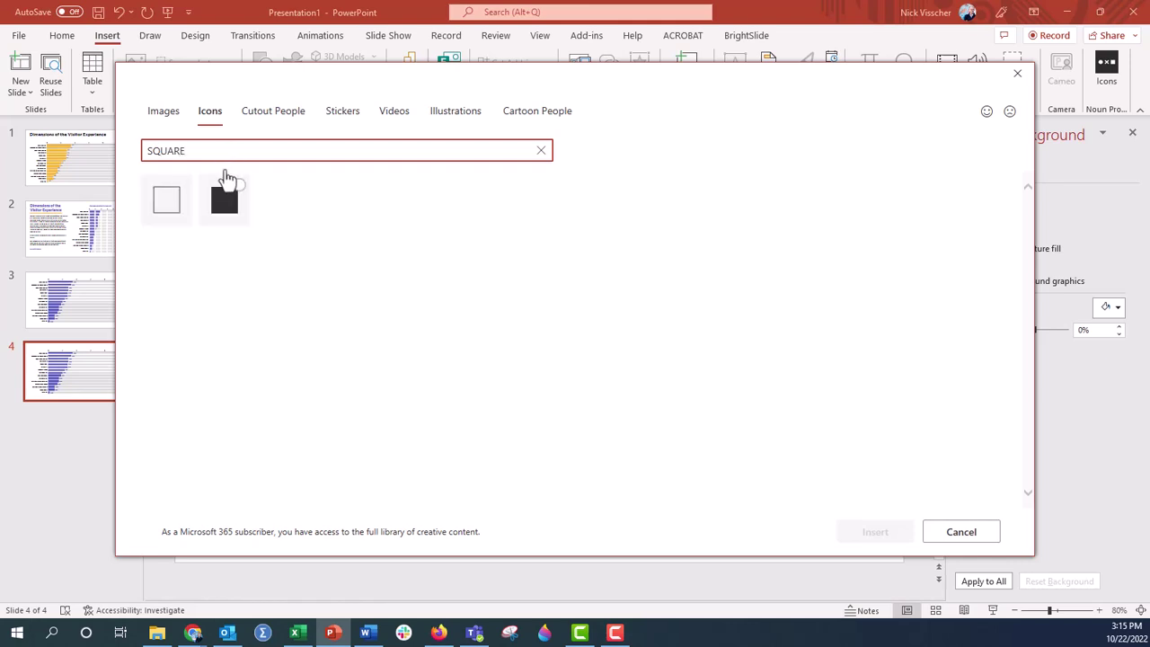
click(225, 201)
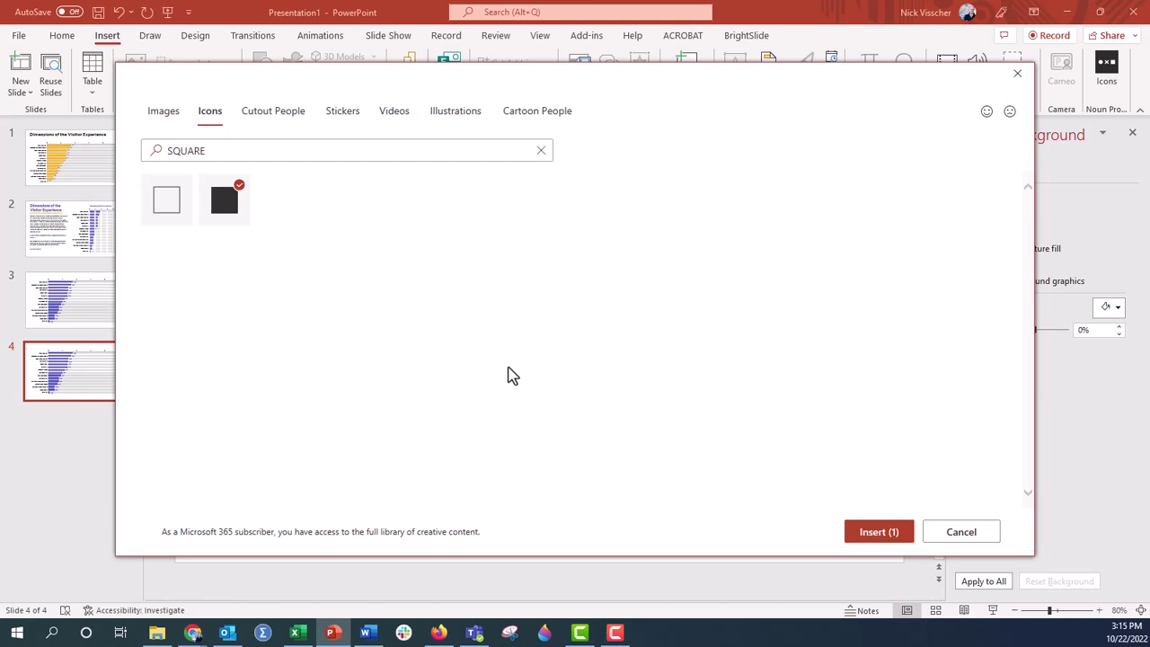
click(857, 536)
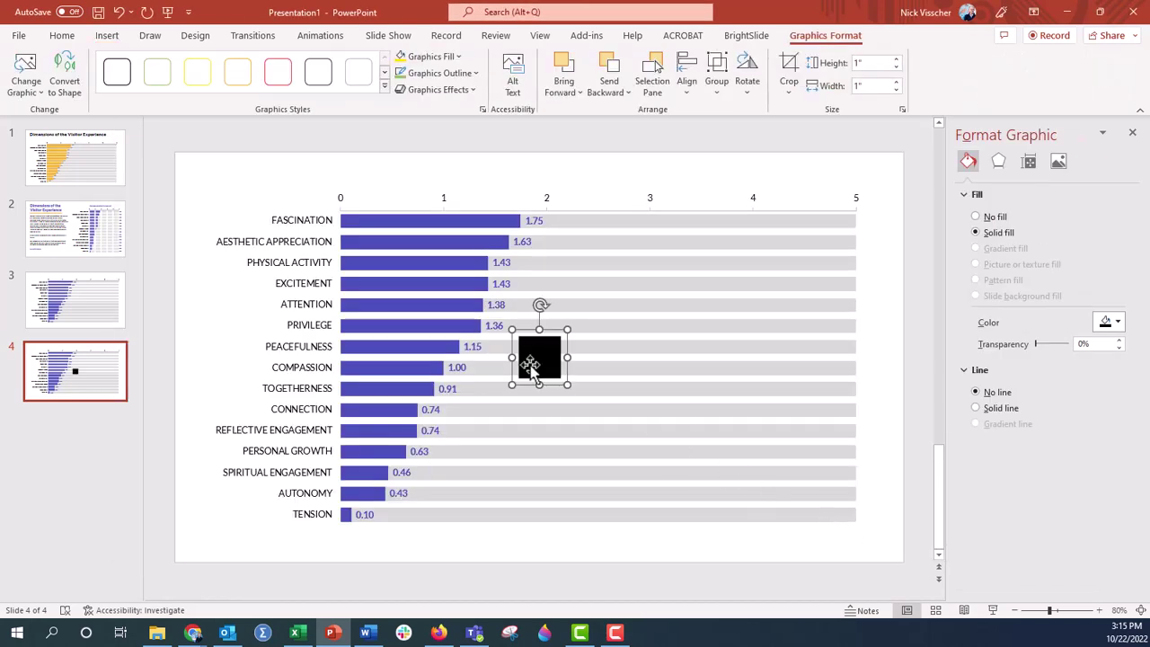
- Move the square icon to the slide's upper-left corner and fill it with the recently used purple
drag(531, 366, 199, 186)
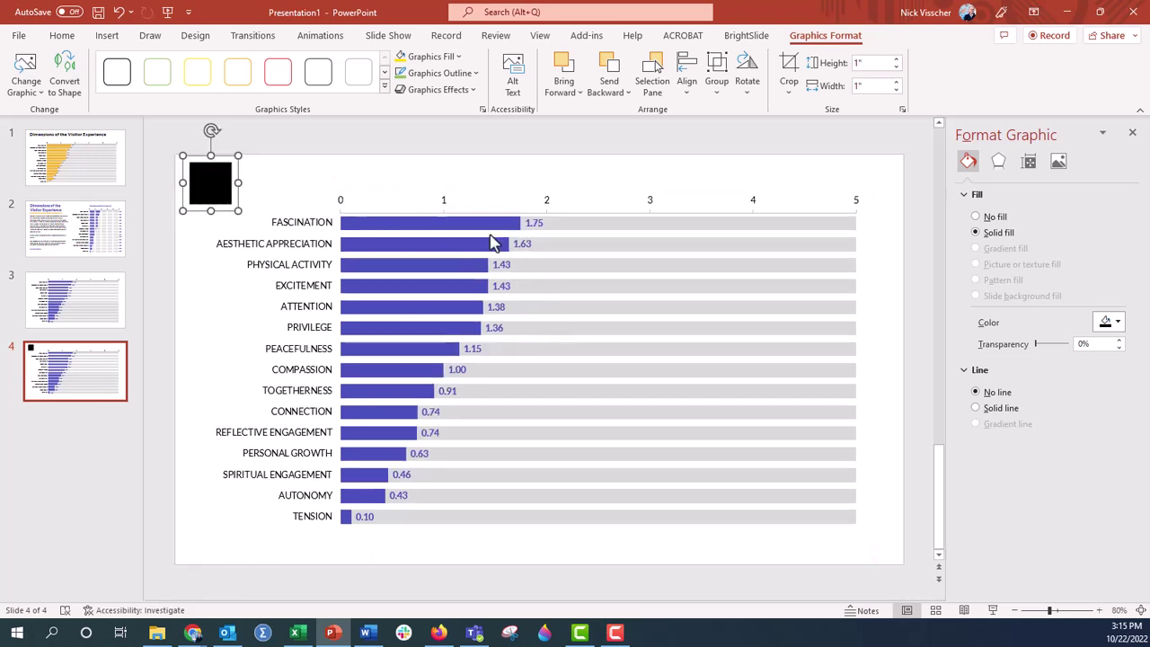
click(1106, 326)
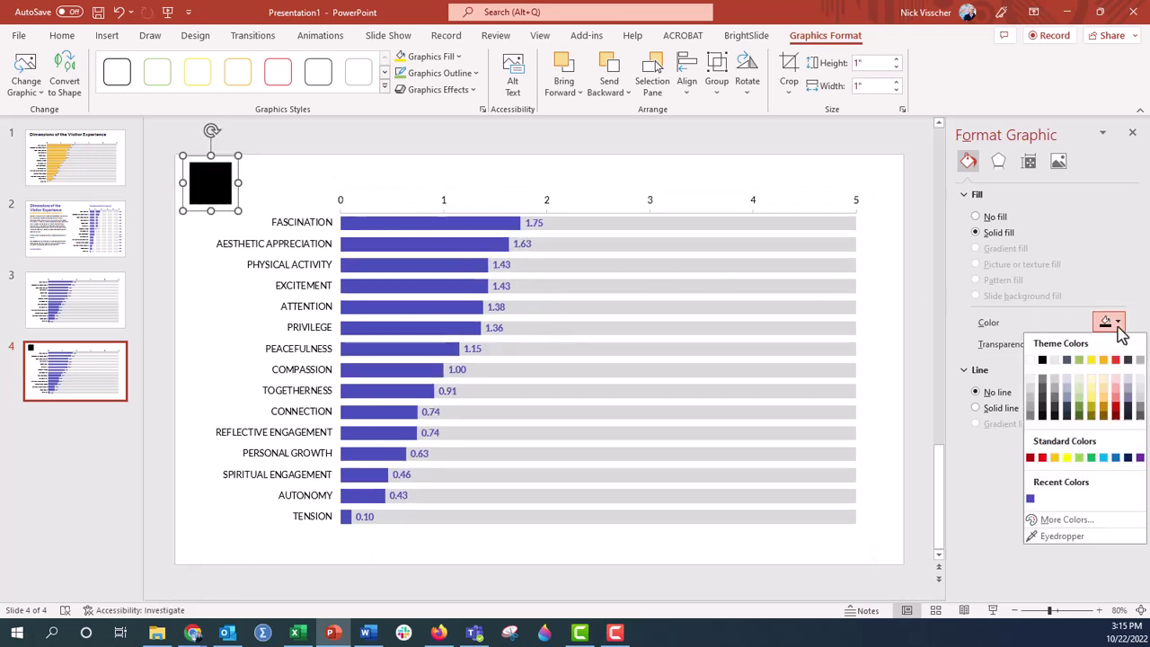
click(1032, 497)
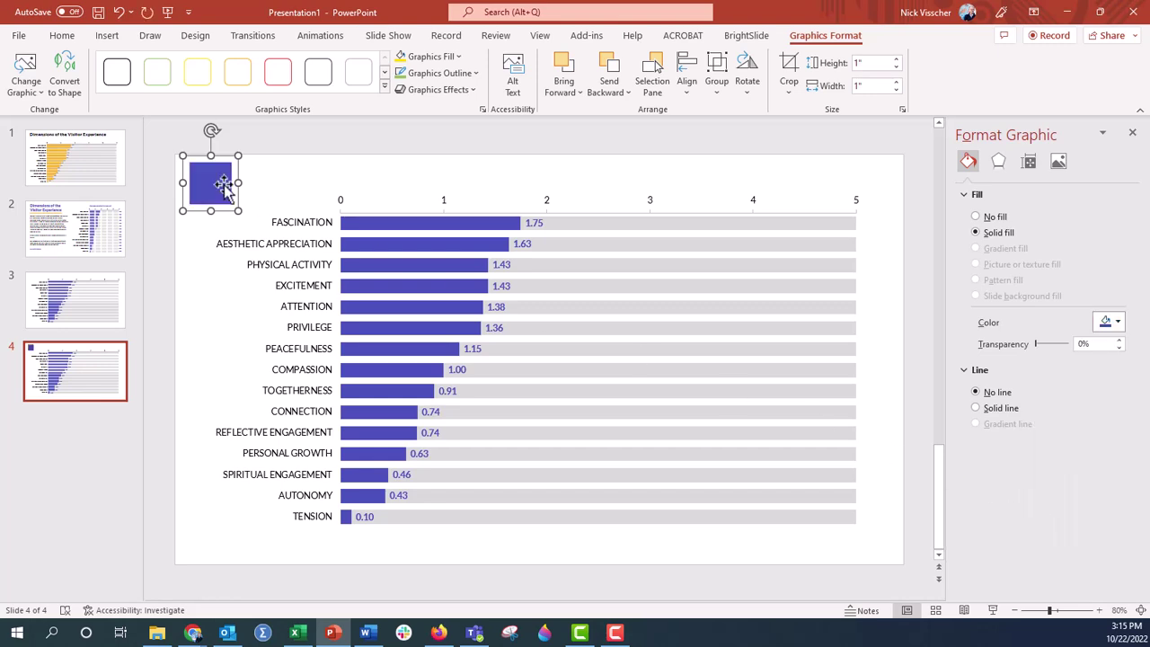
- Place a copy of the purple square directly to its right and fill the copy with light gray
drag(206, 183, 240, 184)
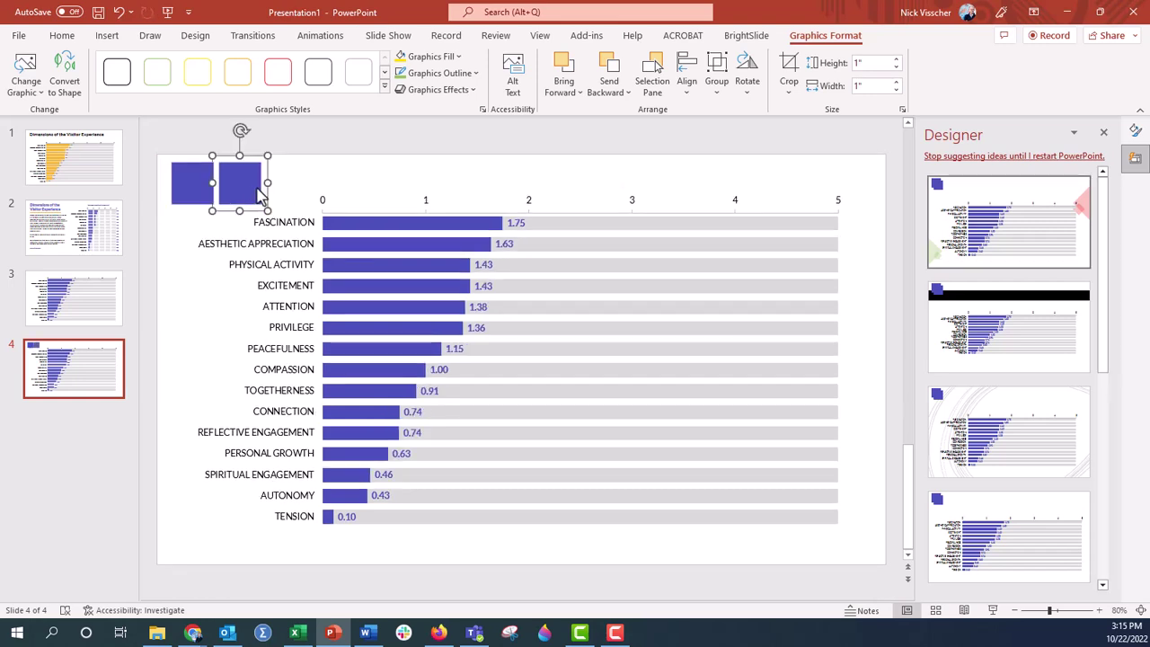
click(1105, 135)
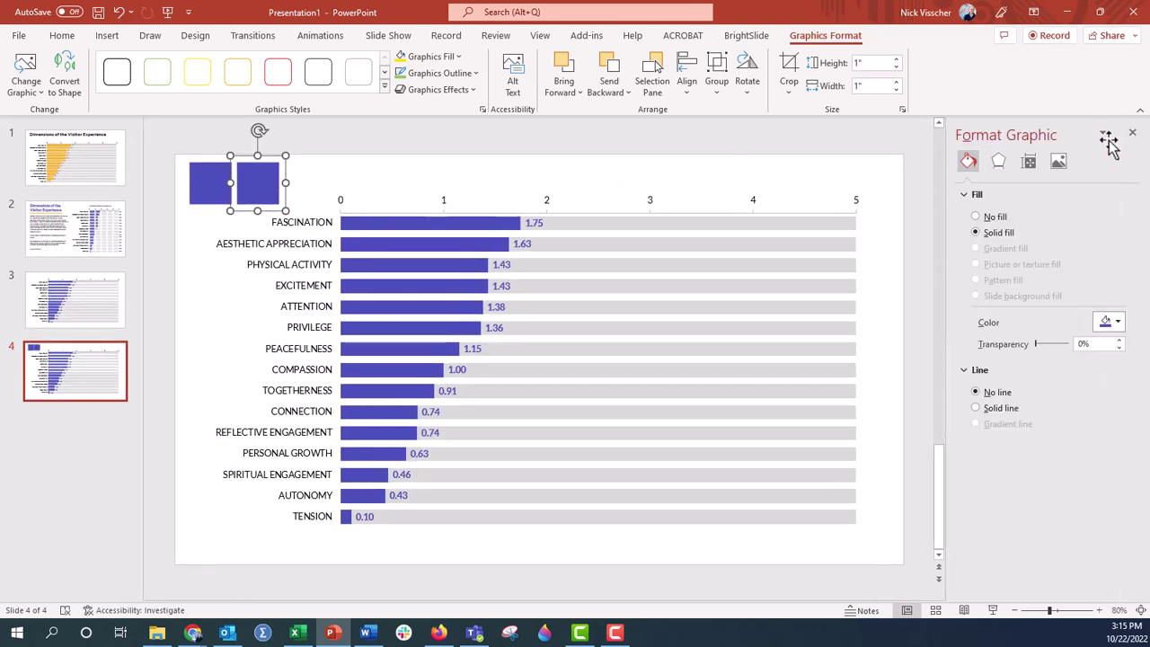
click(1107, 322)
click(1031, 390)
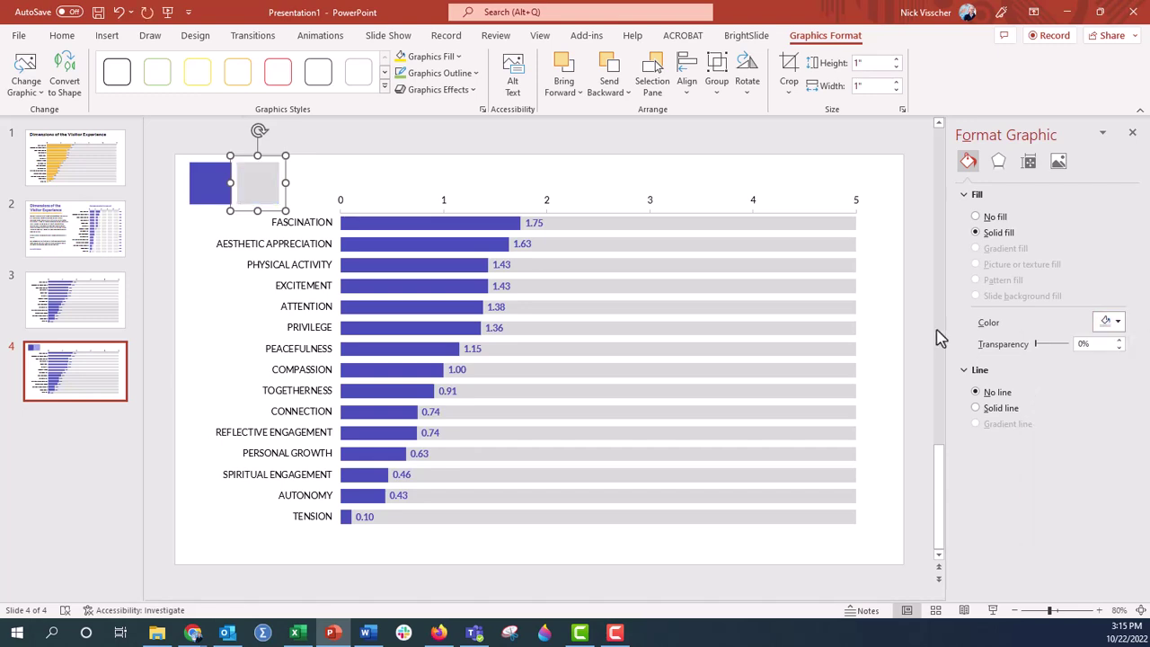
click(651, 158)
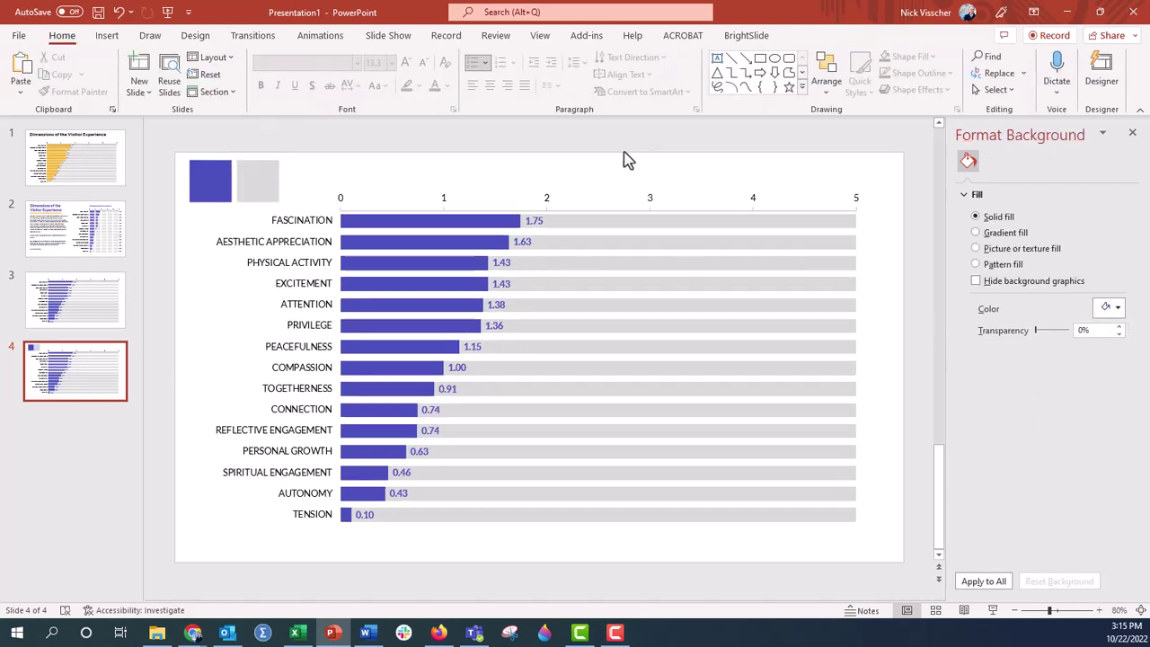
- Nudge the light gray square slightly to the right, away from the purple square
click(272, 186)
drag(272, 186, 276, 192)
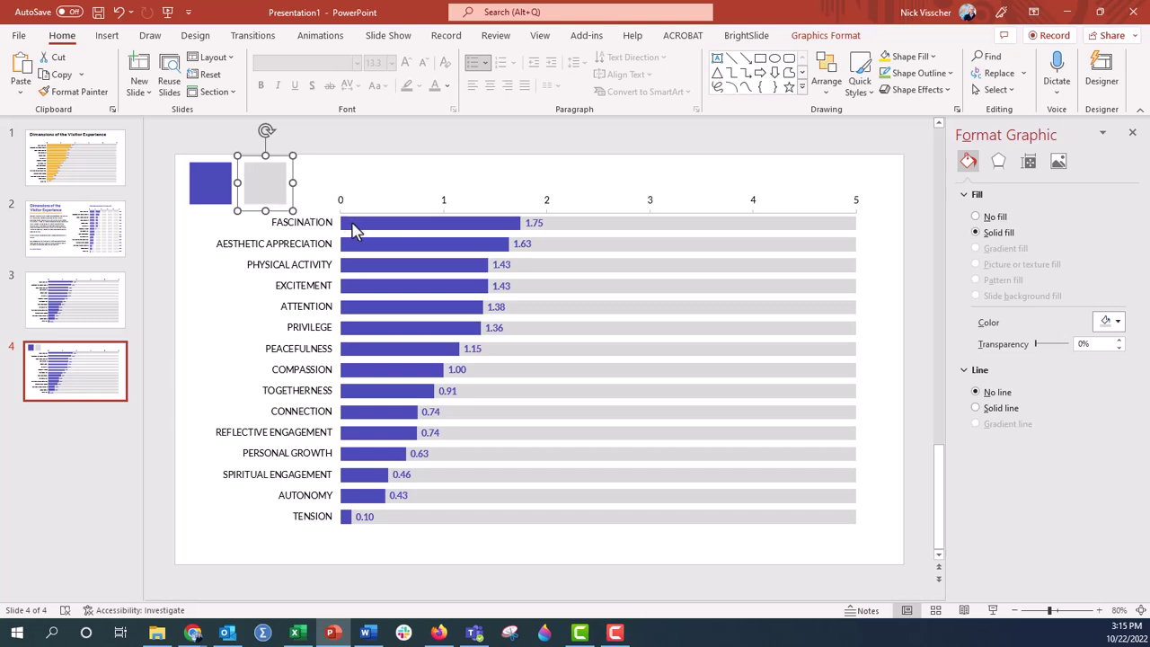
click(353, 229)
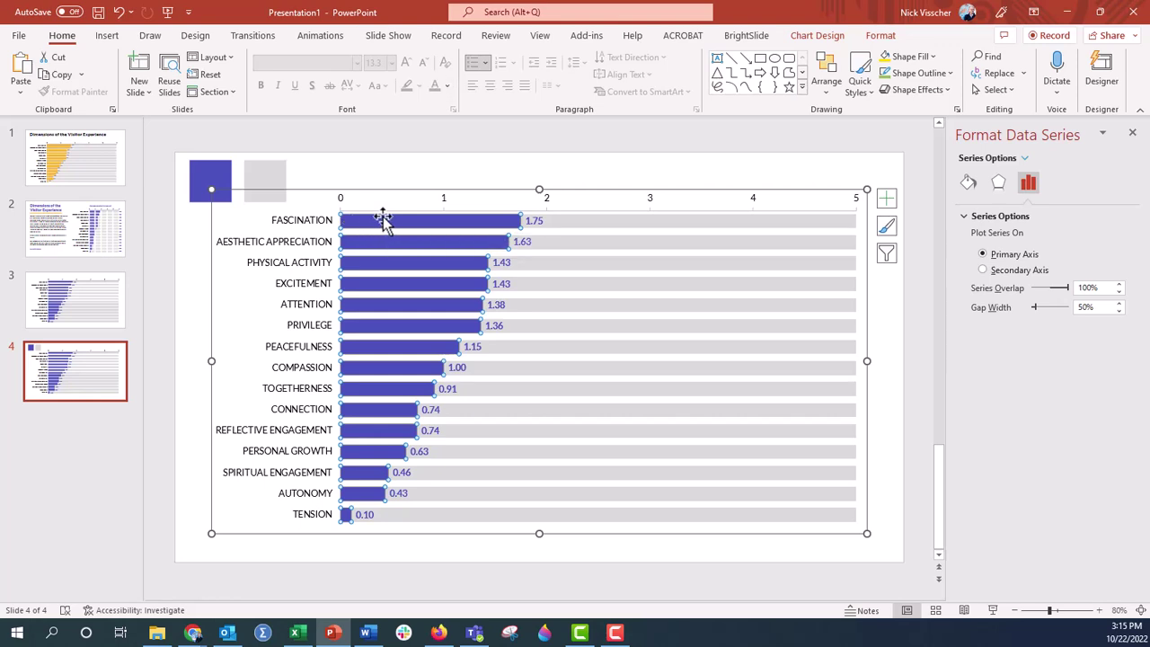
mouse_move(385, 224)
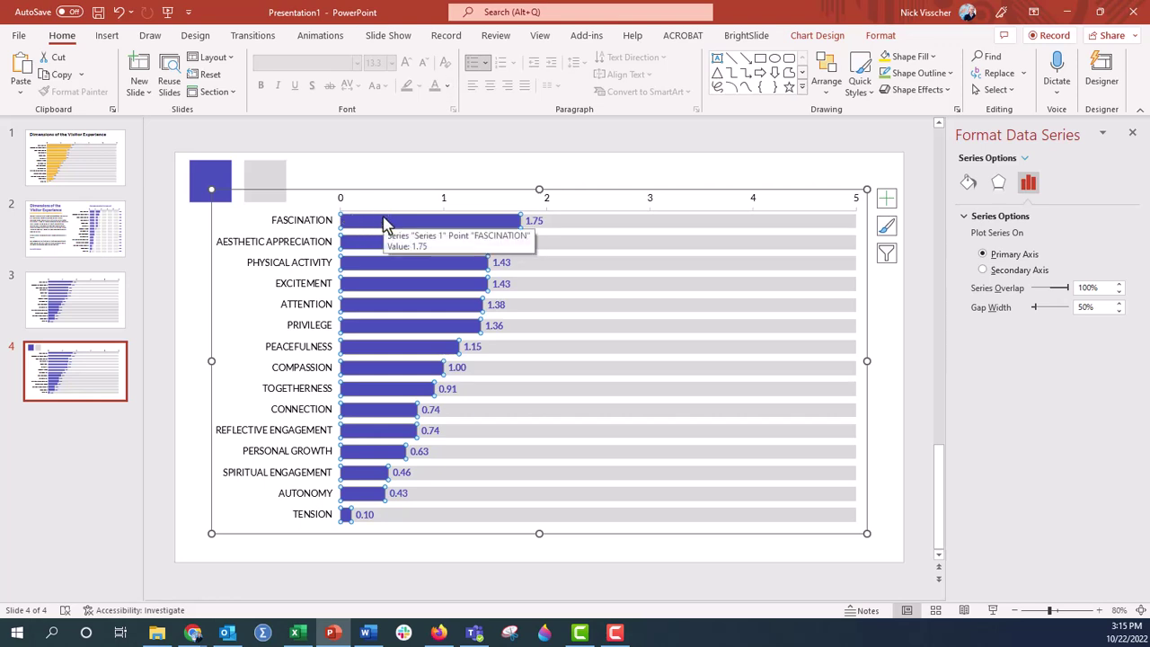
click(974, 192)
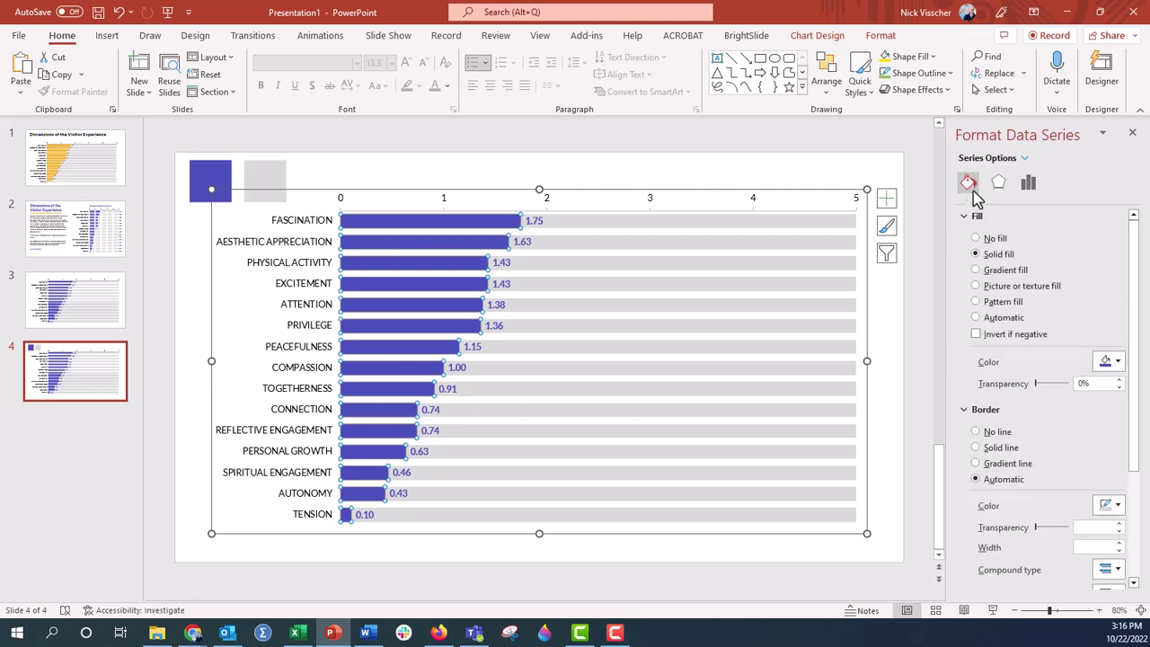
click(992, 288)
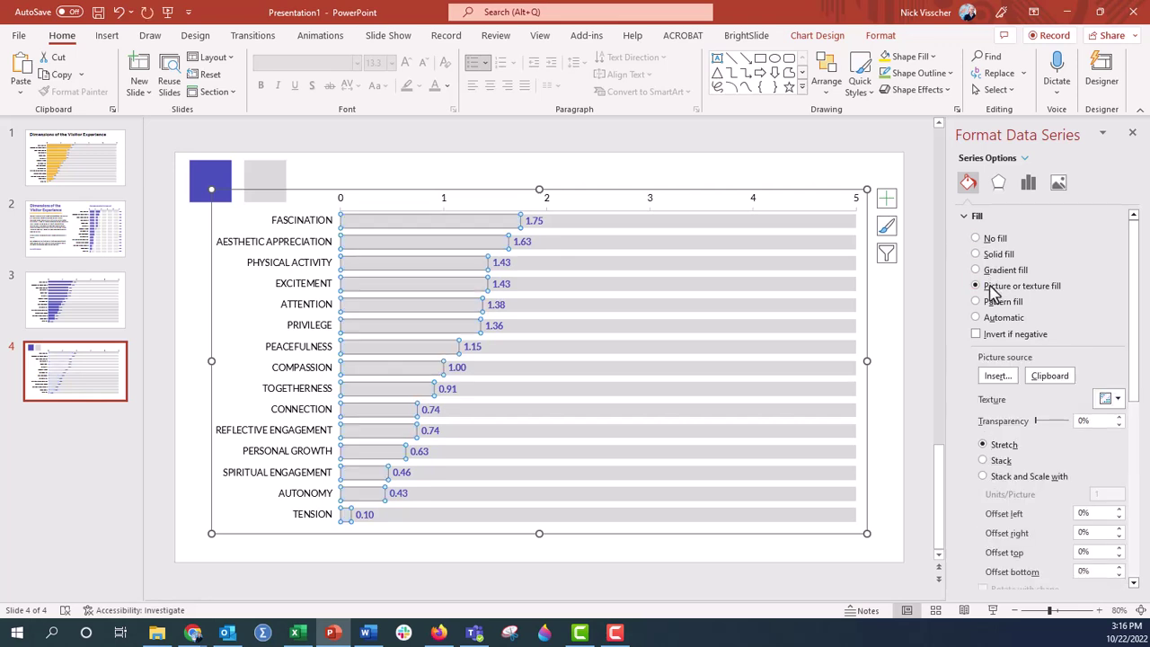
click(119, 13)
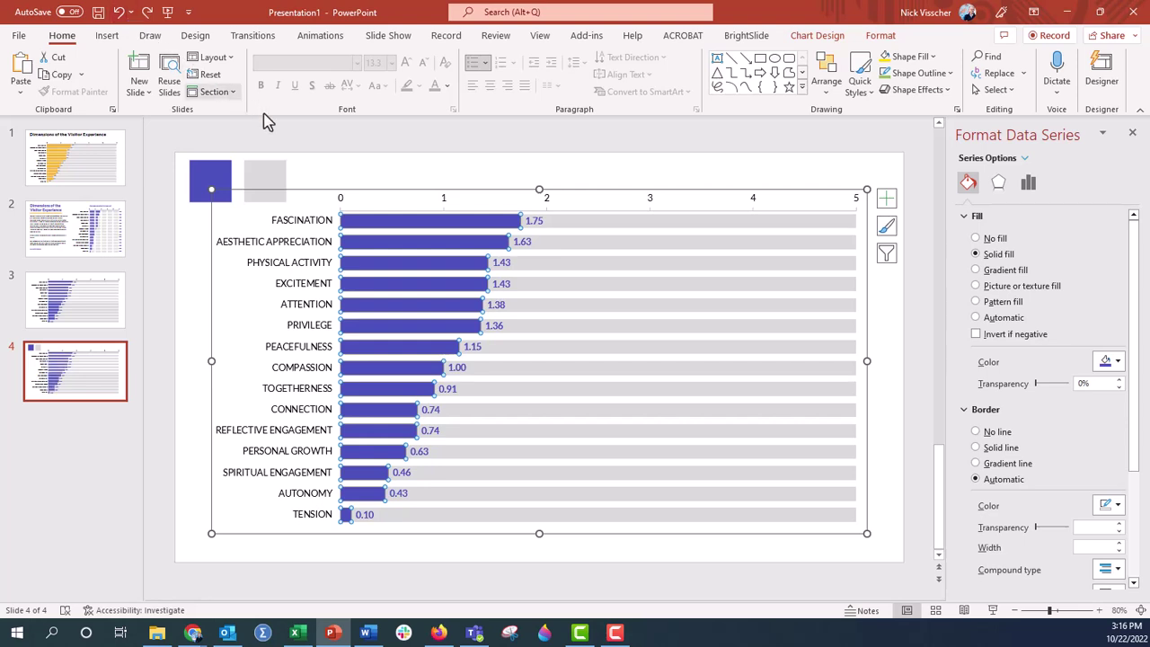
click(318, 159)
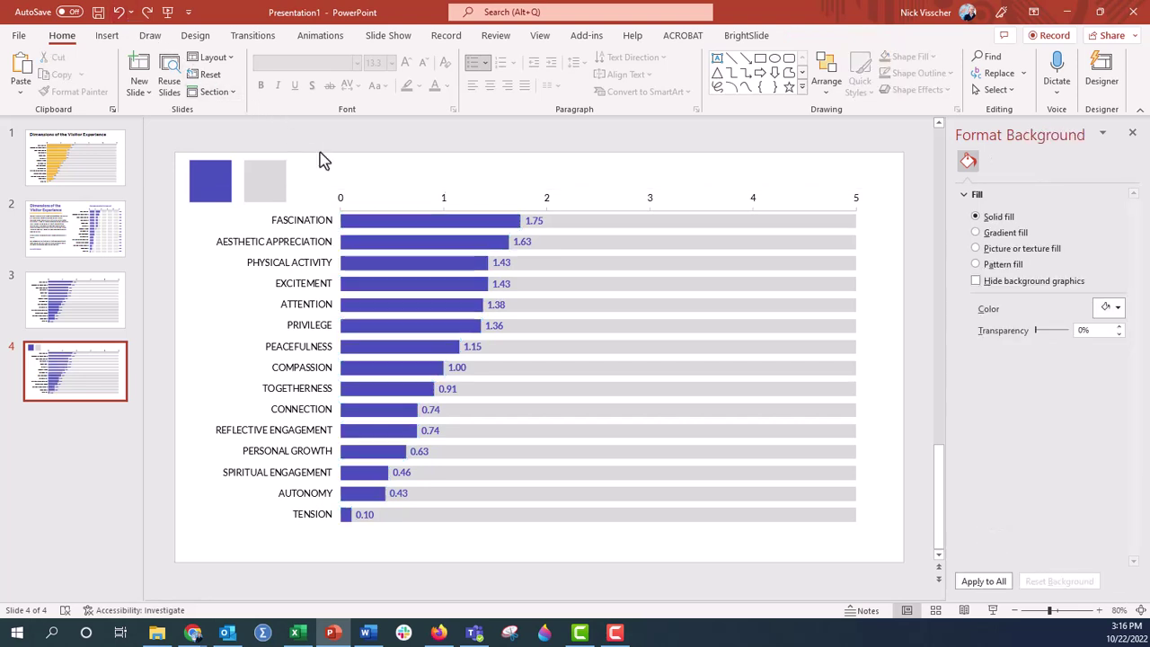
- Copy the purple square and use it as the purple bars' picture fill, set to Stack and Scale with 1 unit per picture
click(216, 193)
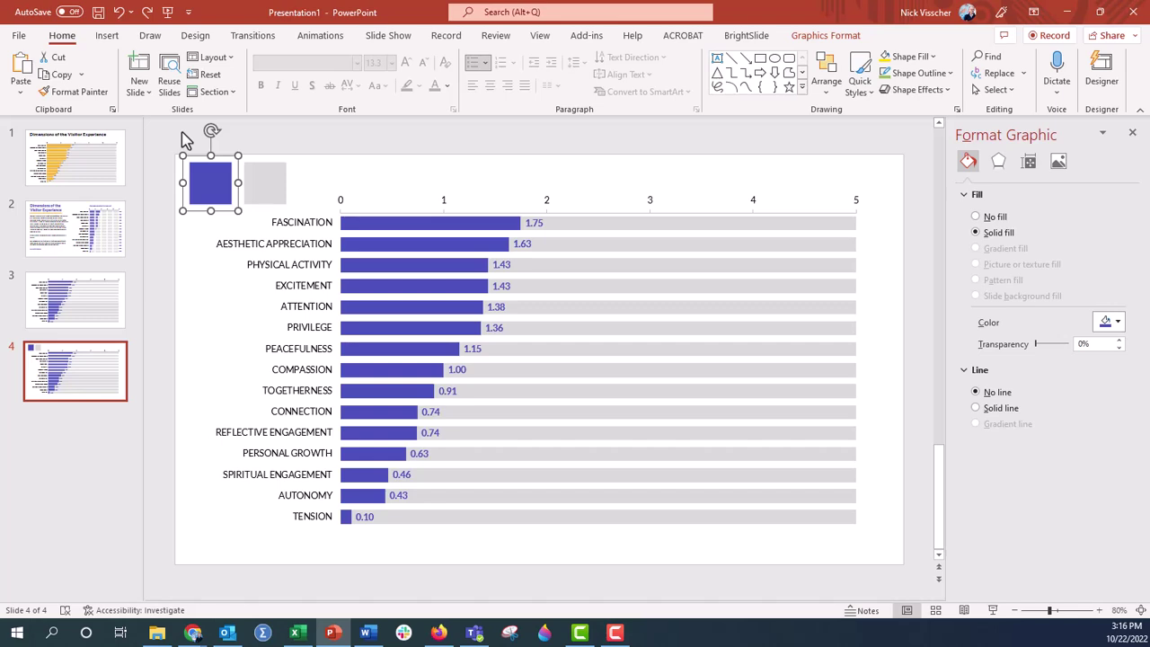
click(350, 232)
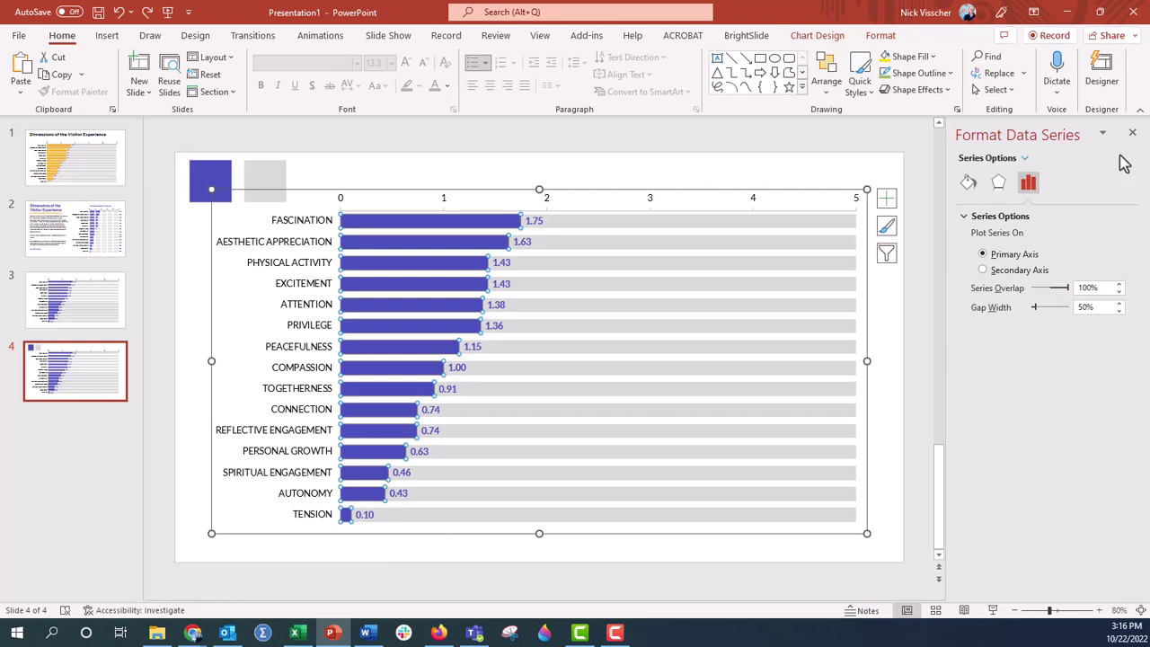
click(968, 183)
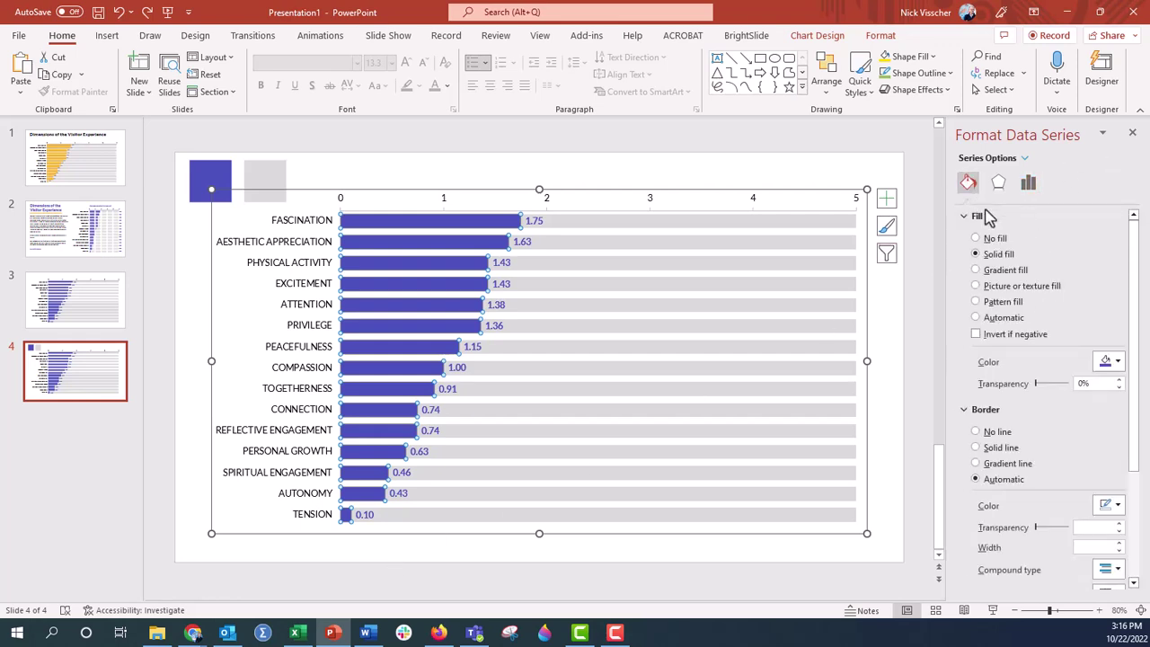
click(1048, 289)
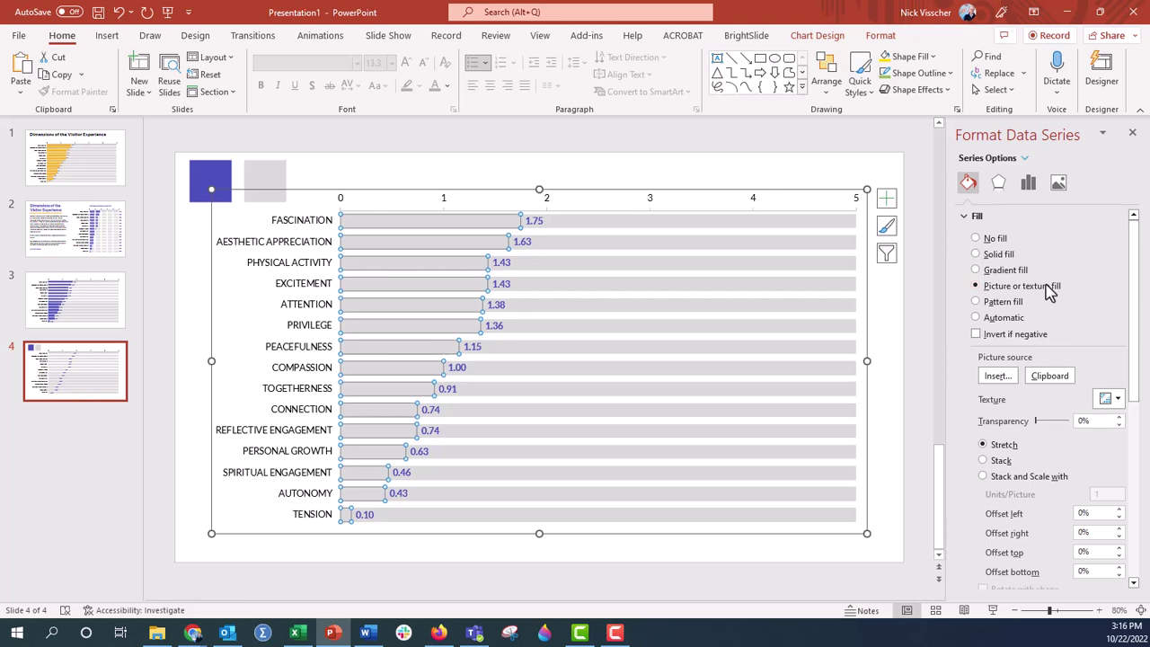
click(1051, 376)
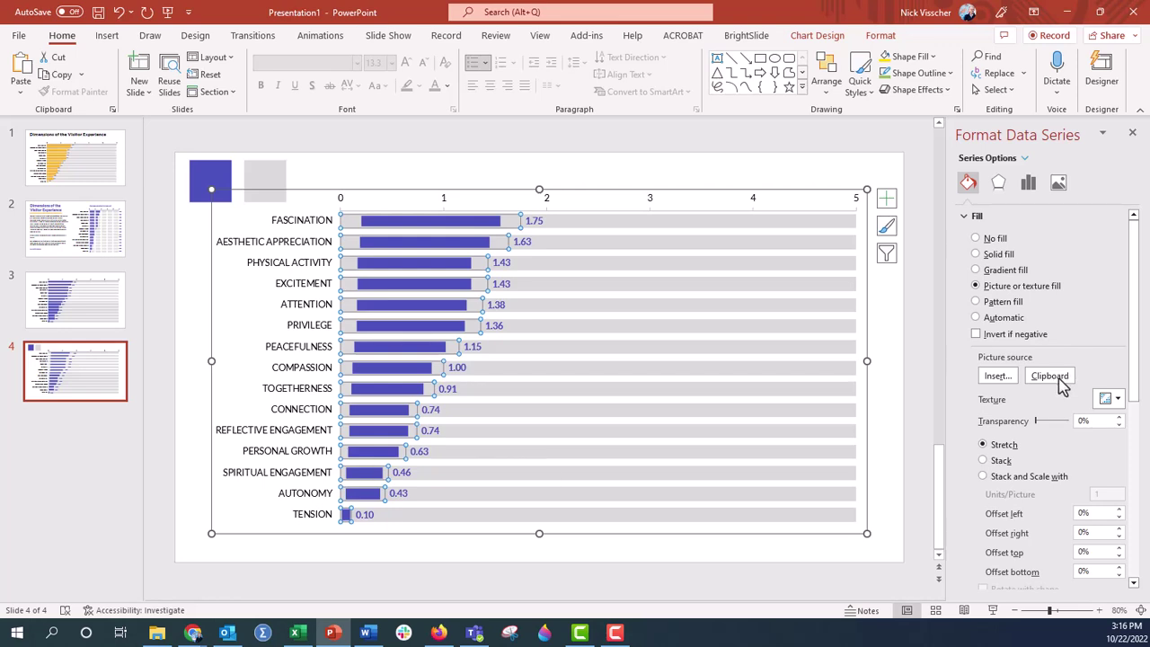
scroll(969, 435, down, 1)
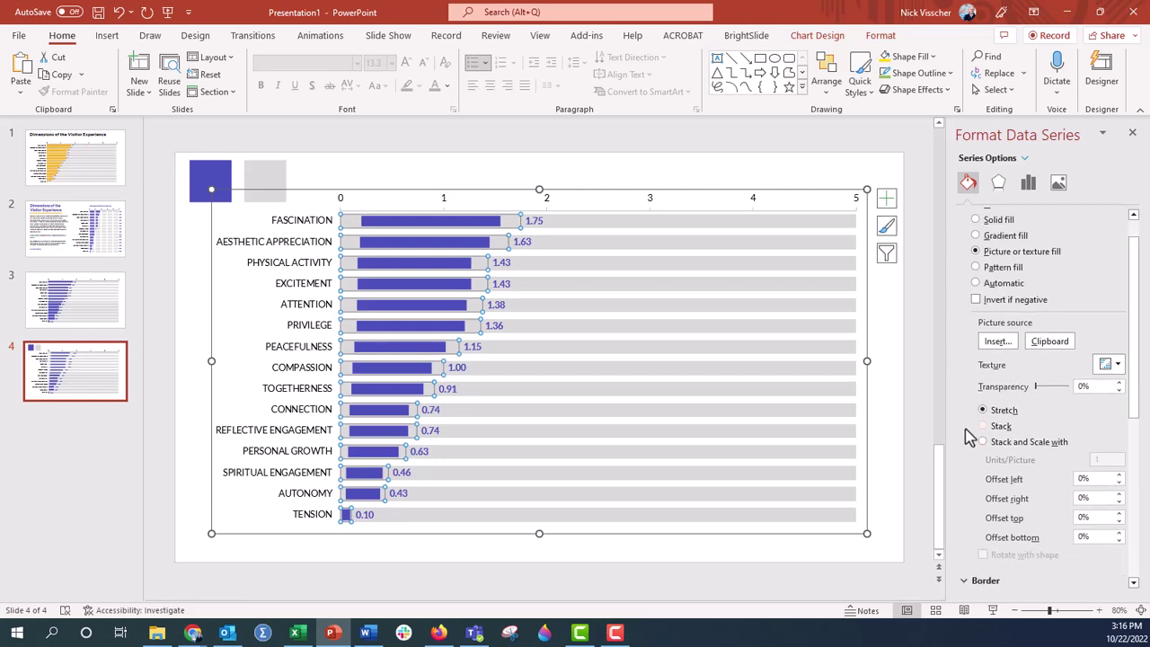
click(1027, 443)
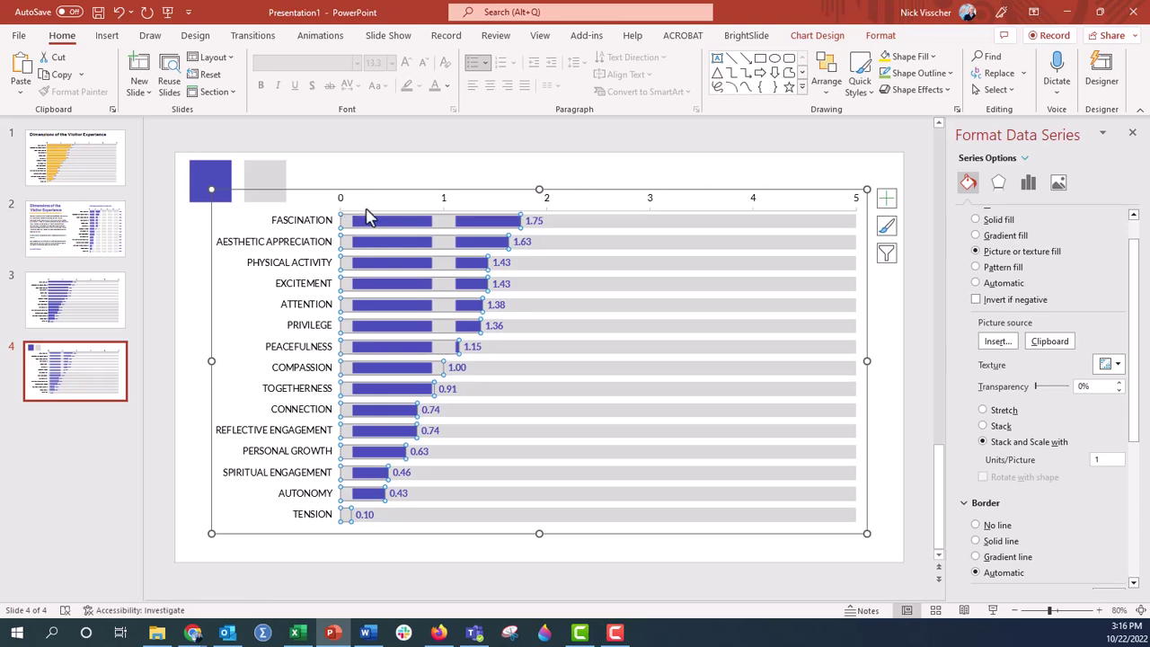
click(1098, 459)
click(546, 159)
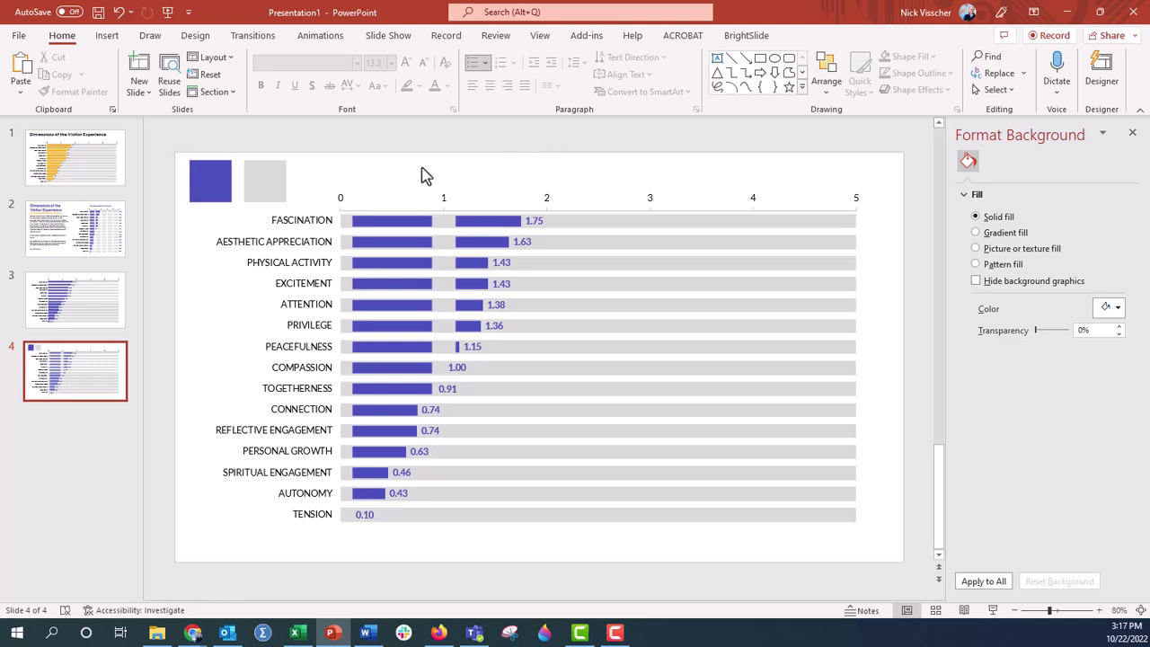
- Copy the light gray square and use it as the gray bars' picture fill, set to Stack and Scale with 1 unit per picture
click(270, 189)
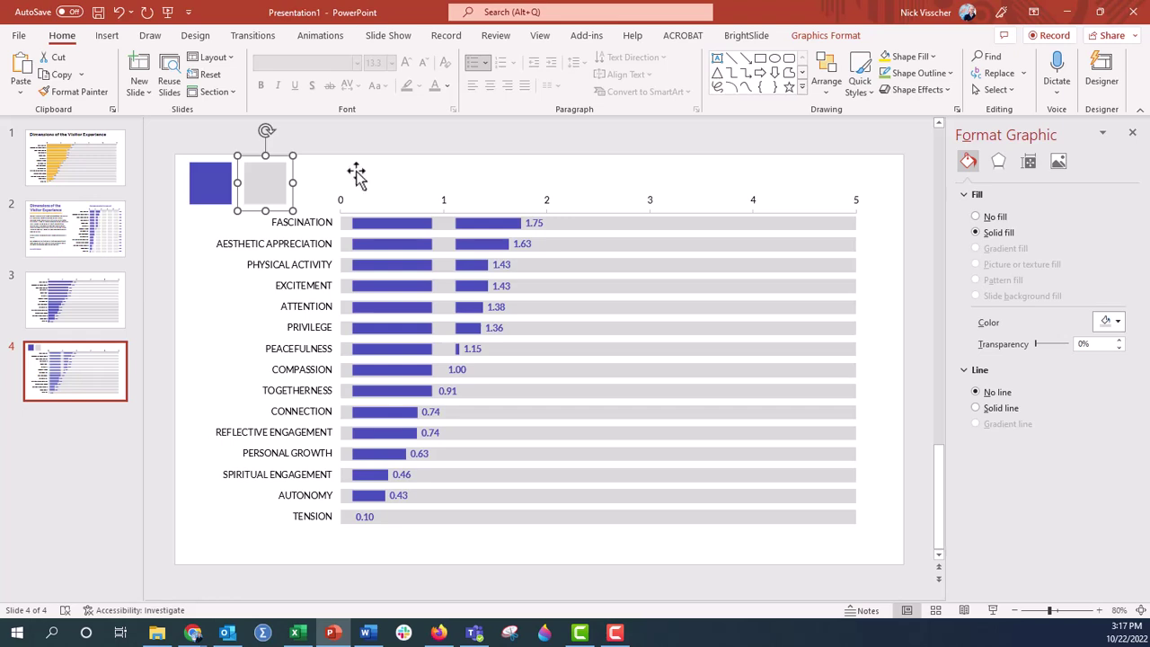
click(802, 232)
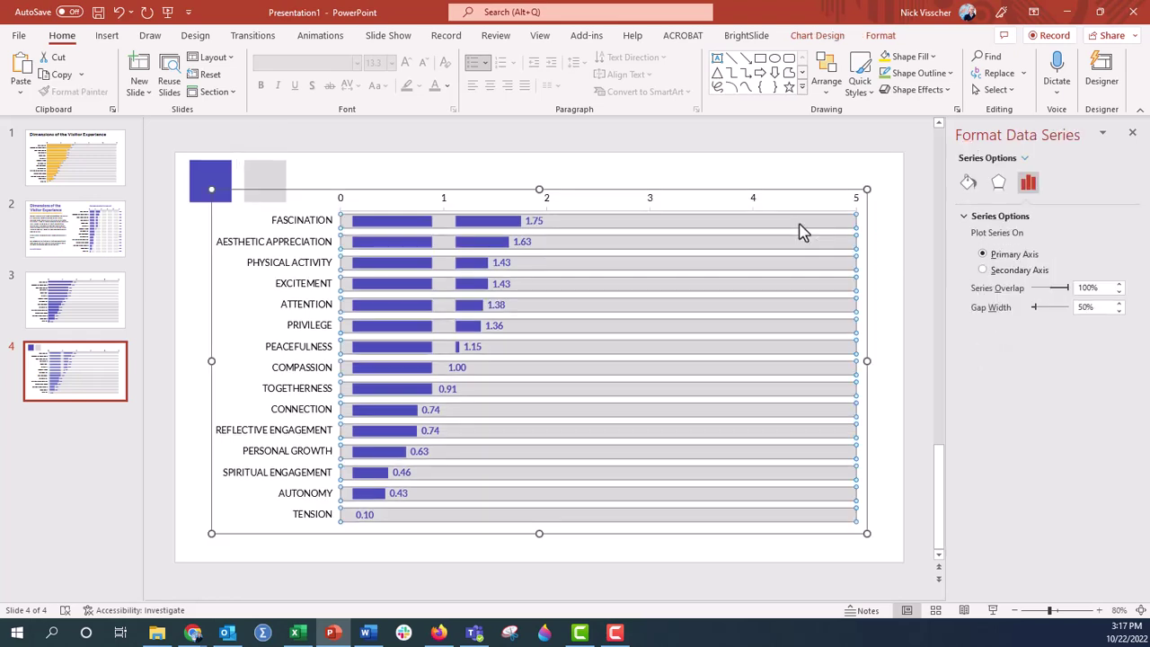
click(969, 184)
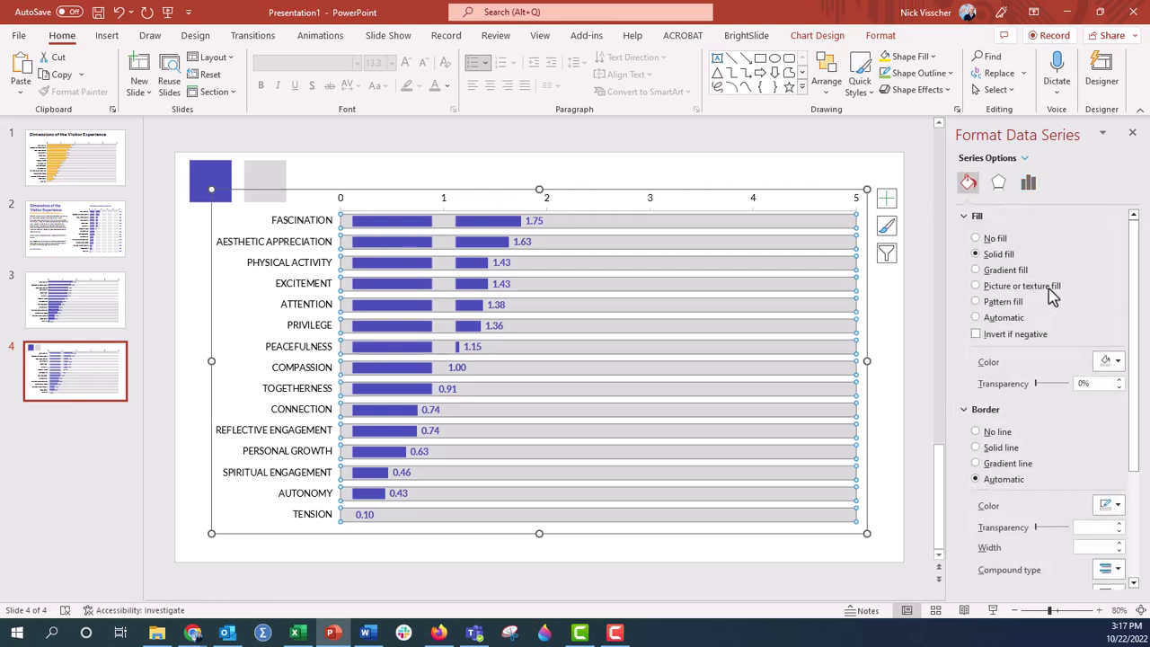
click(1053, 288)
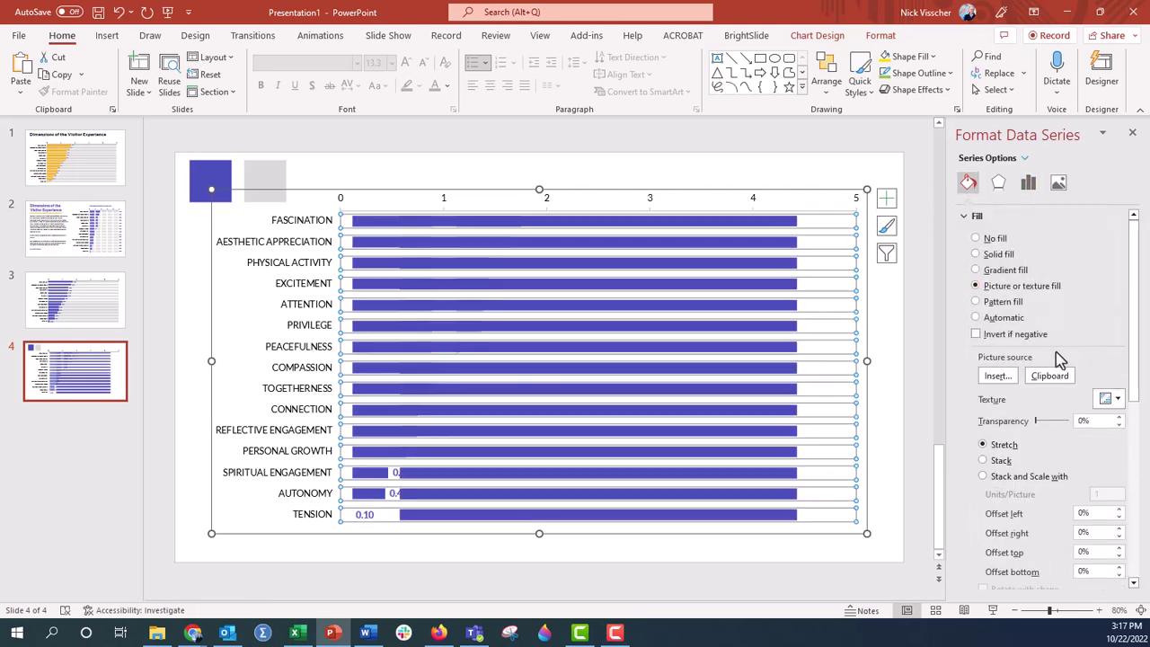
click(1061, 378)
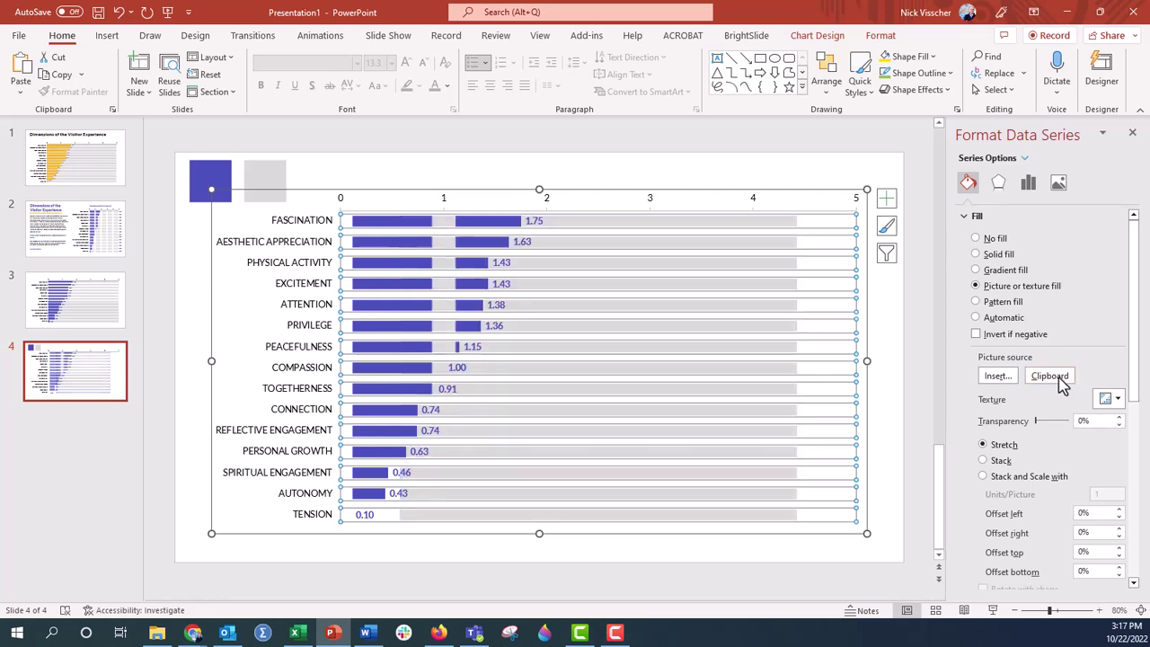
click(1058, 480)
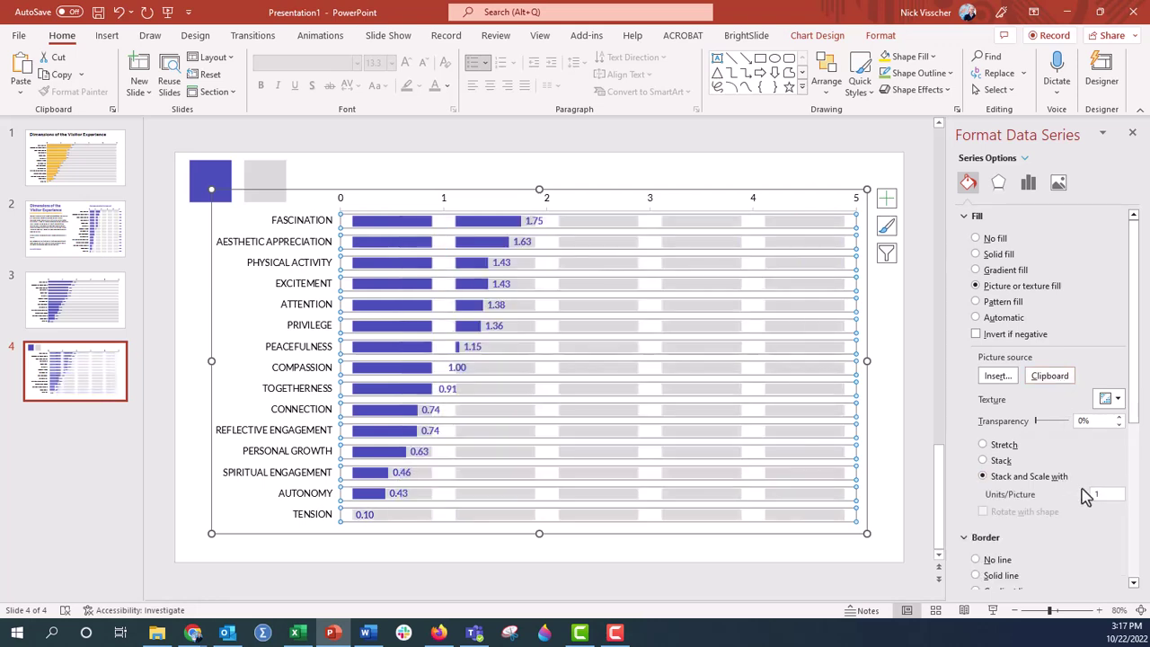
click(908, 356)
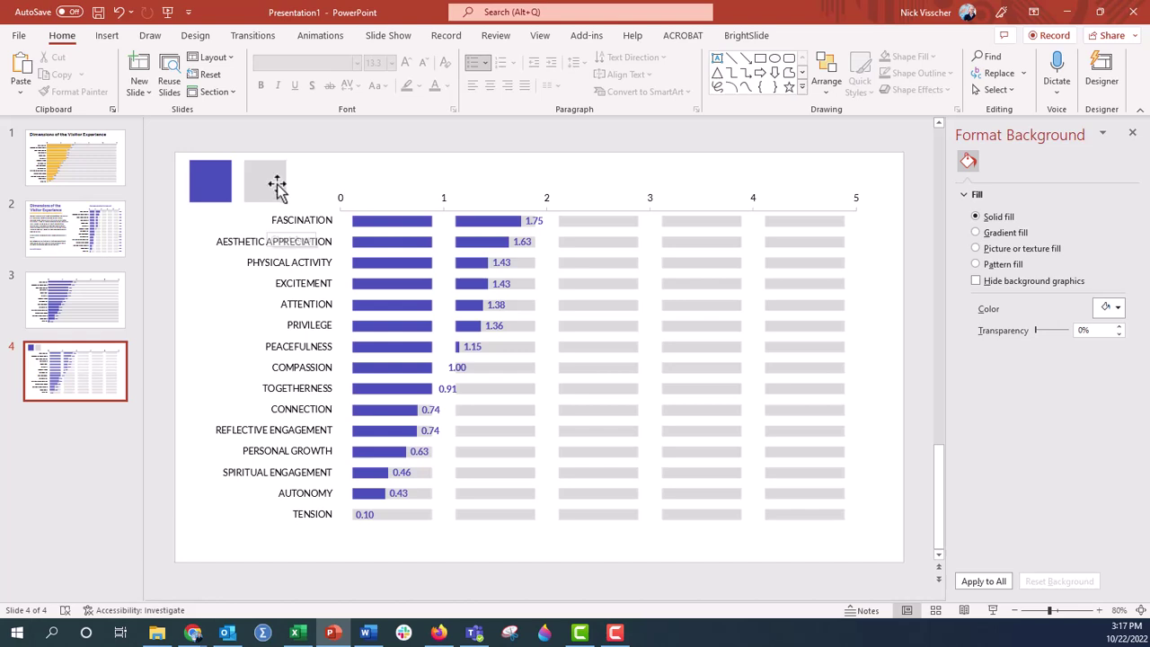
- Delete the purple bars' data labels and add data labels to the gray bars
mouse_move(366, 245)
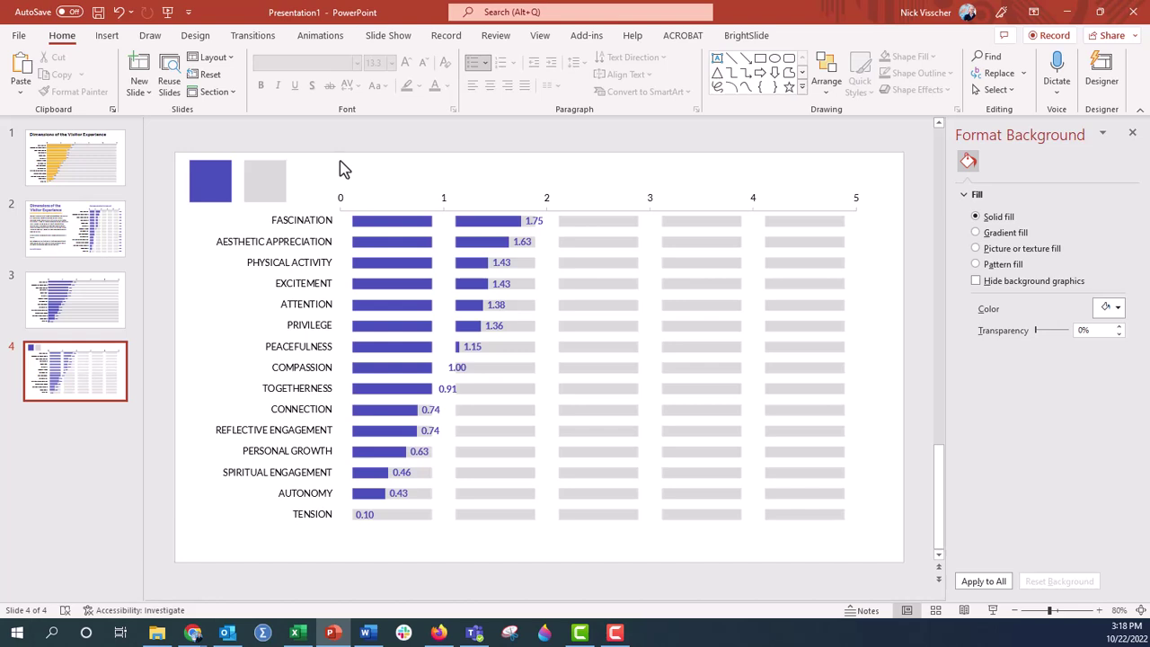
click(530, 221)
key(Delete)
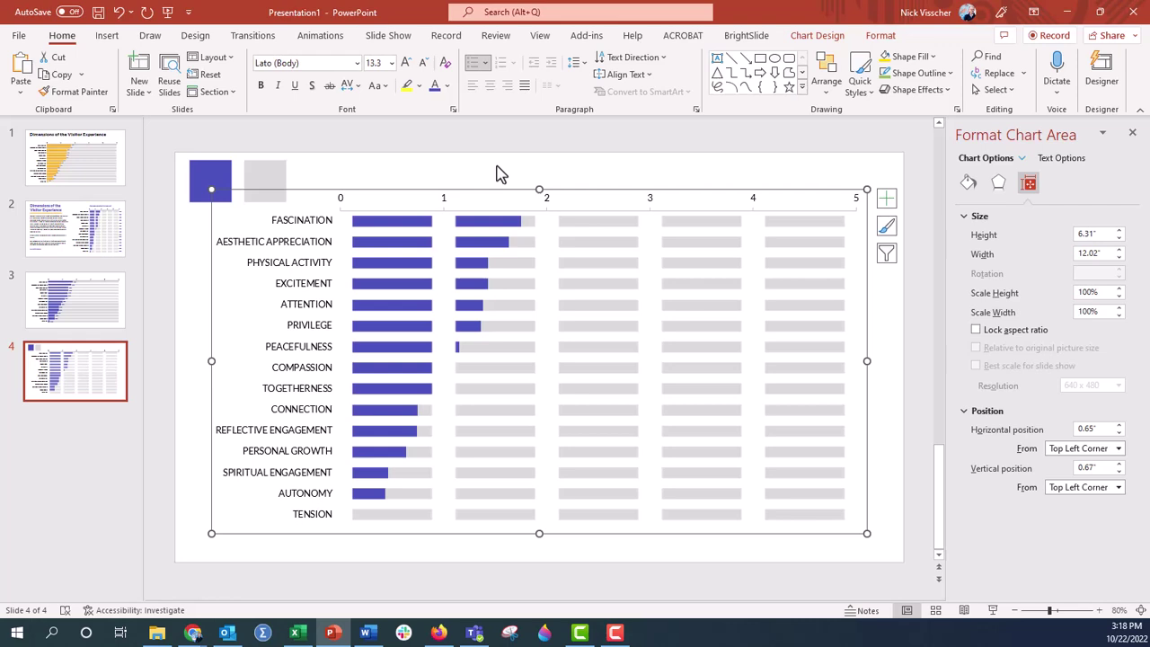
click(670, 232)
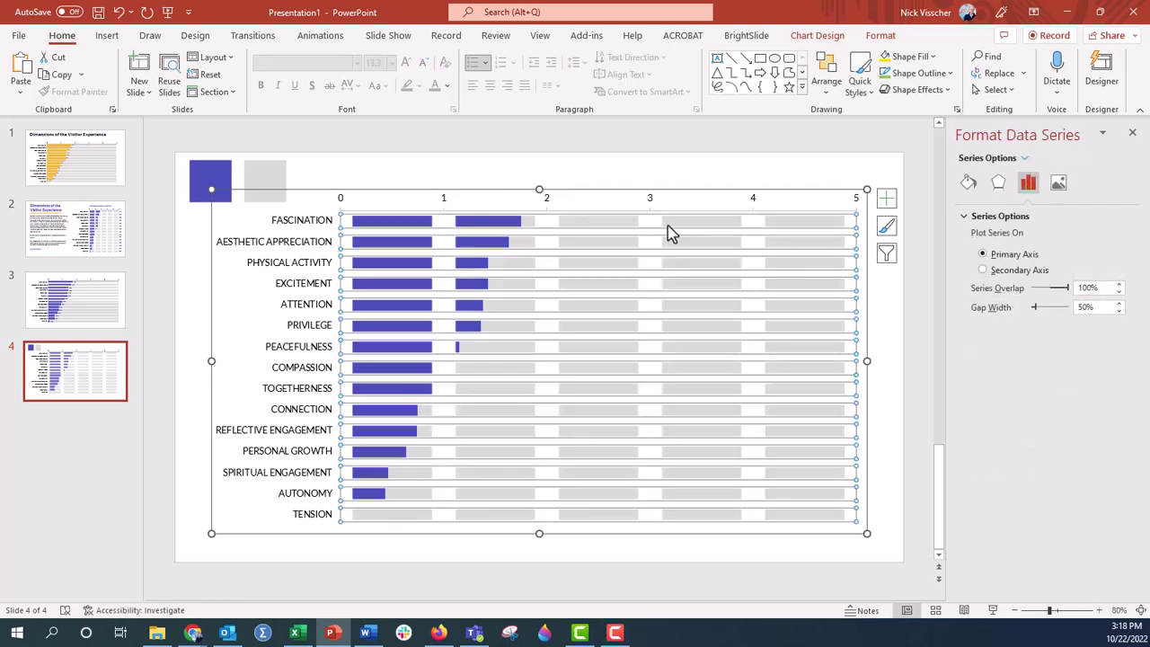
right_click(709, 233)
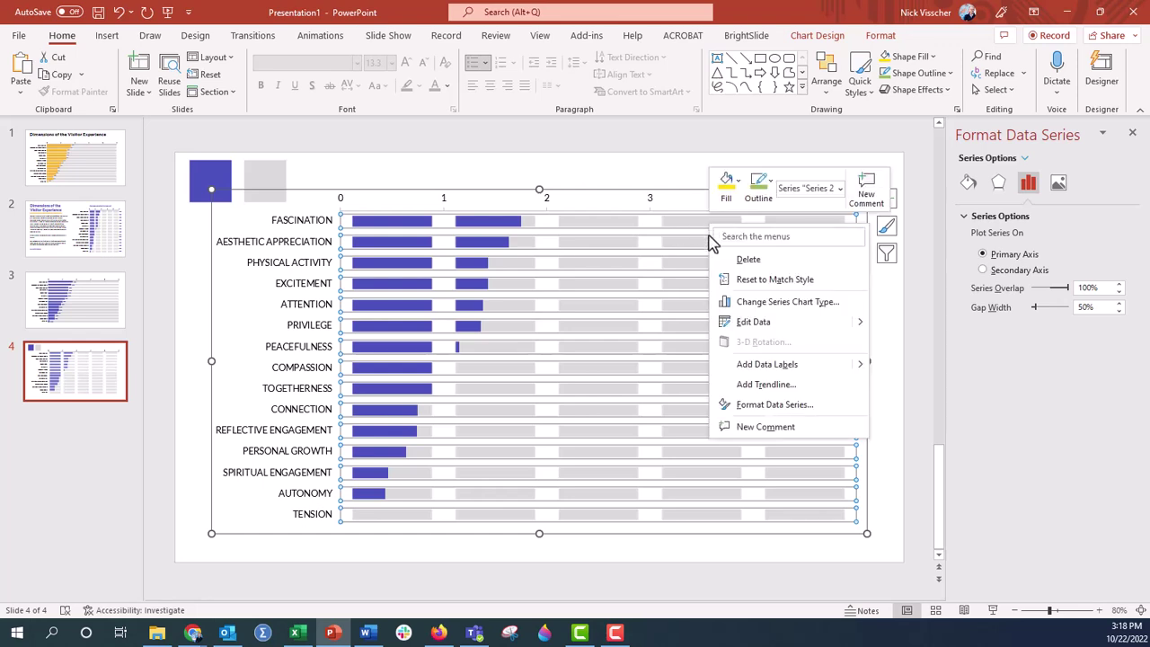
click(718, 367)
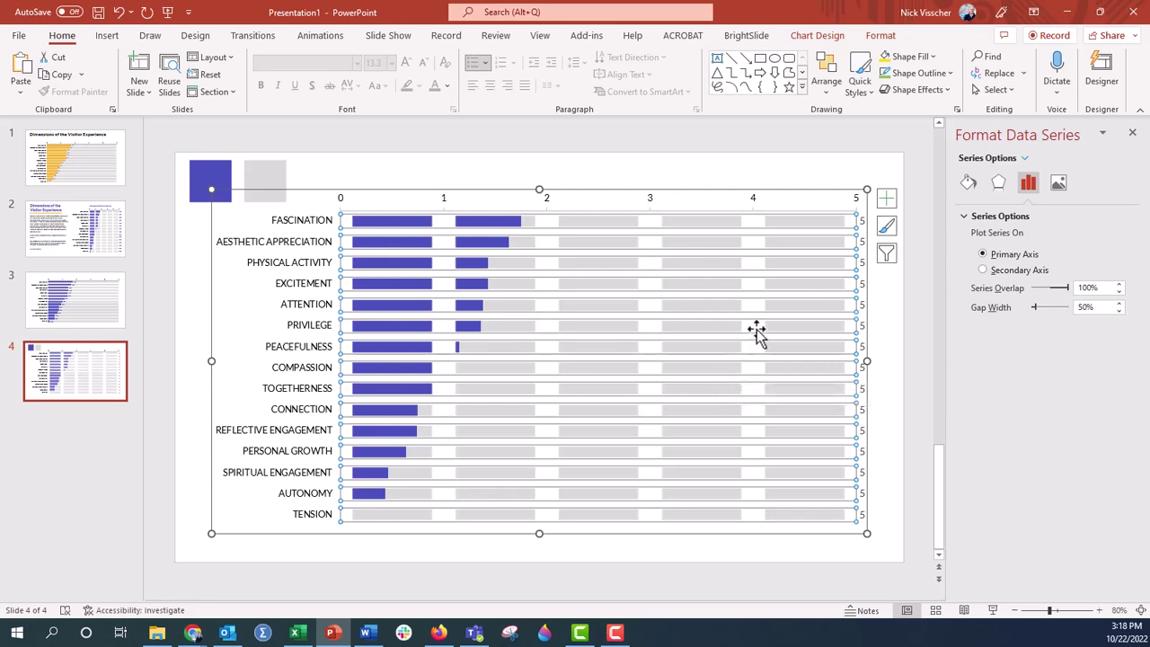
- Replace the value in the gray bars' labels with values from the Series 1 cells B2:B16, and close the chart data sheet
click(861, 222)
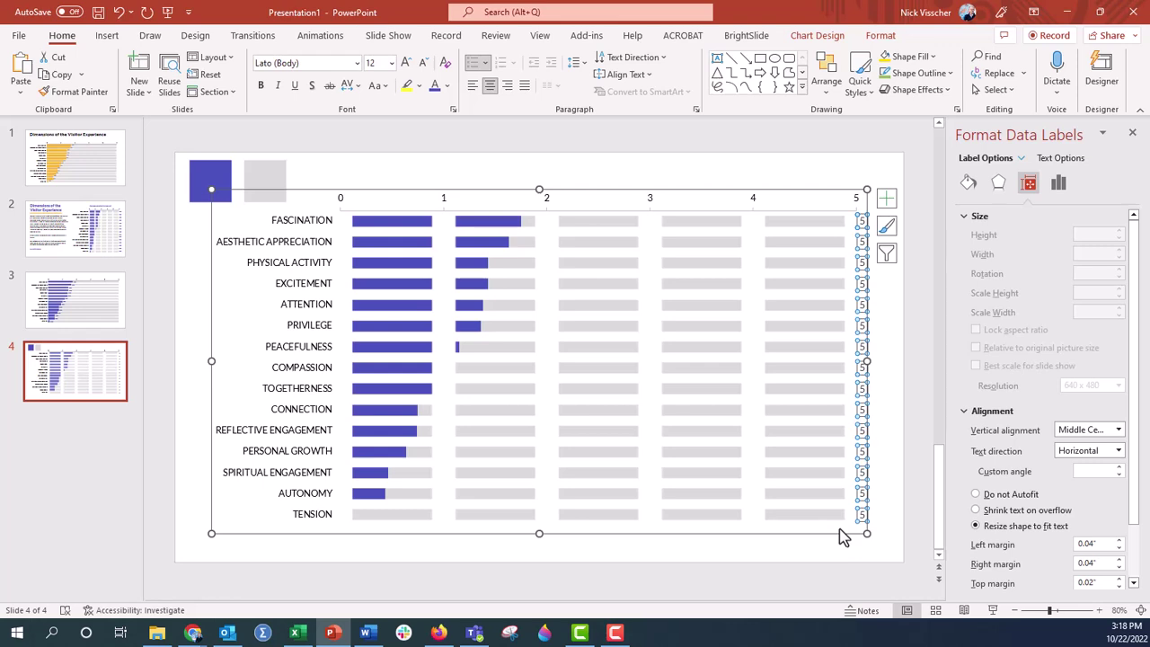
click(1061, 191)
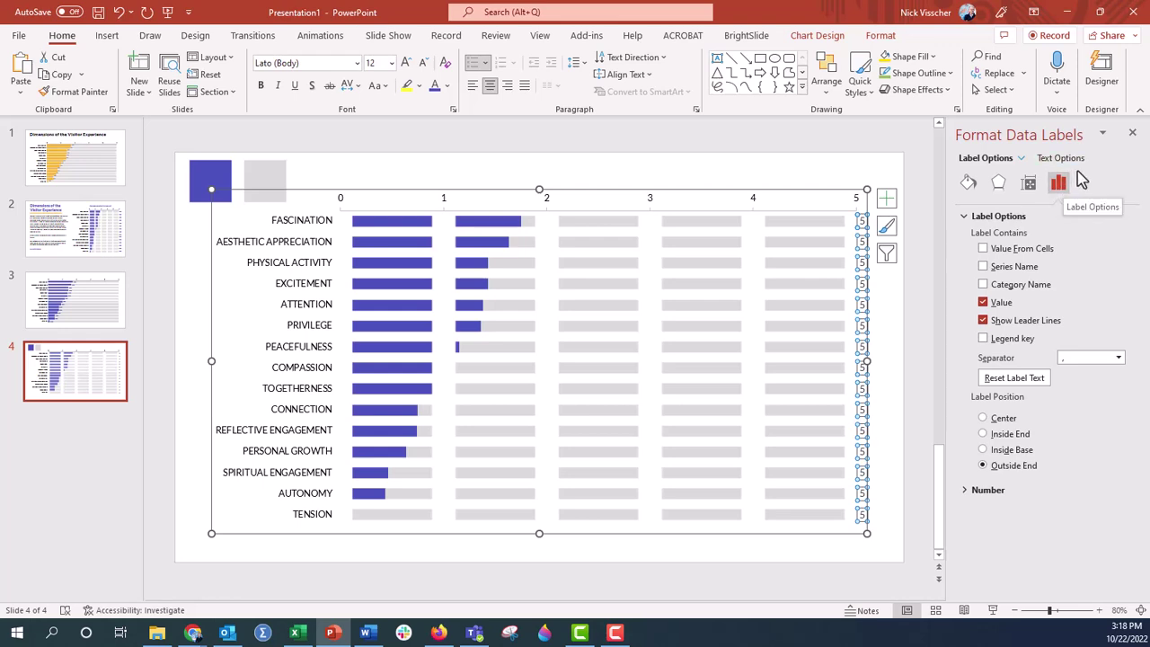
click(982, 302)
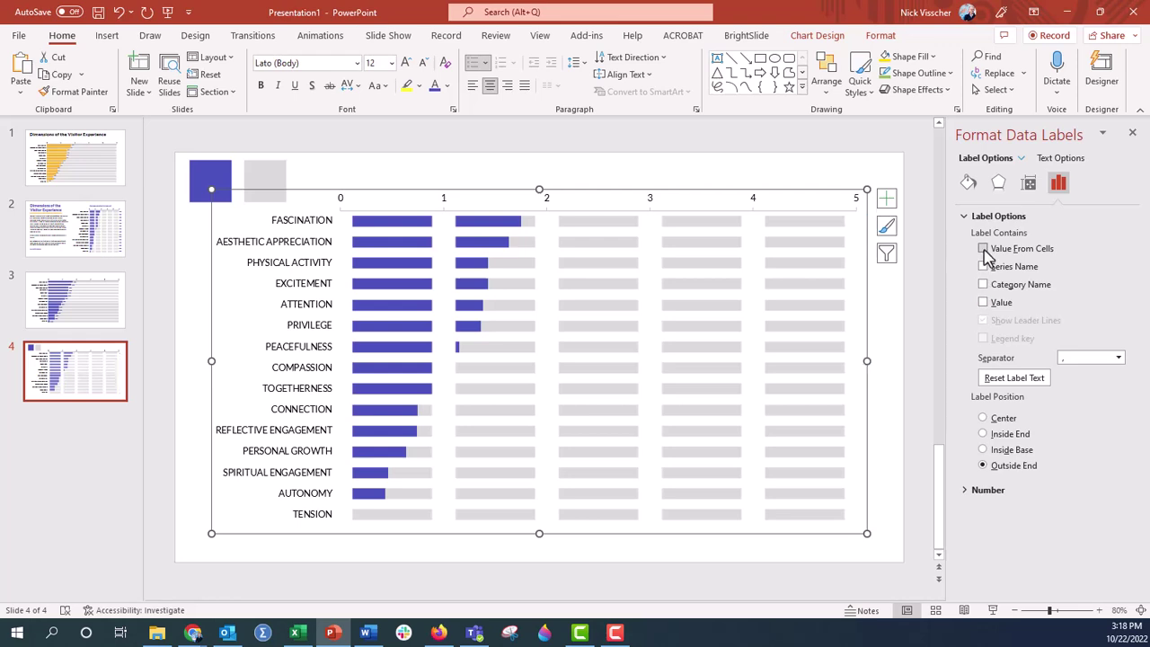
click(983, 249)
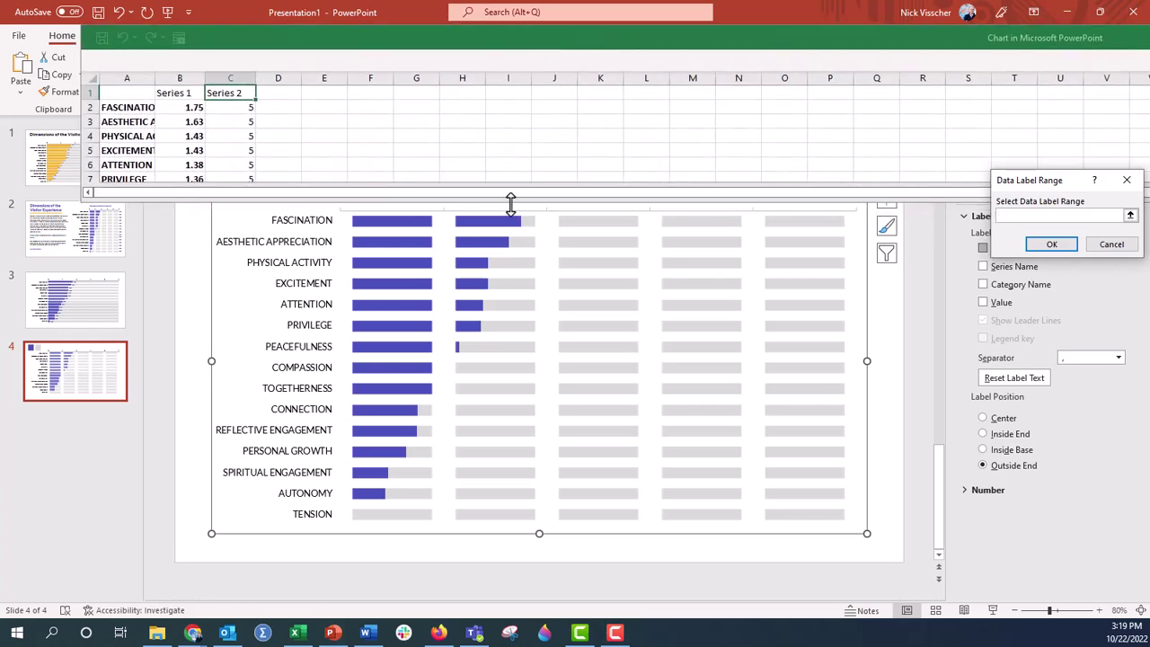
drag(511, 204, 478, 419)
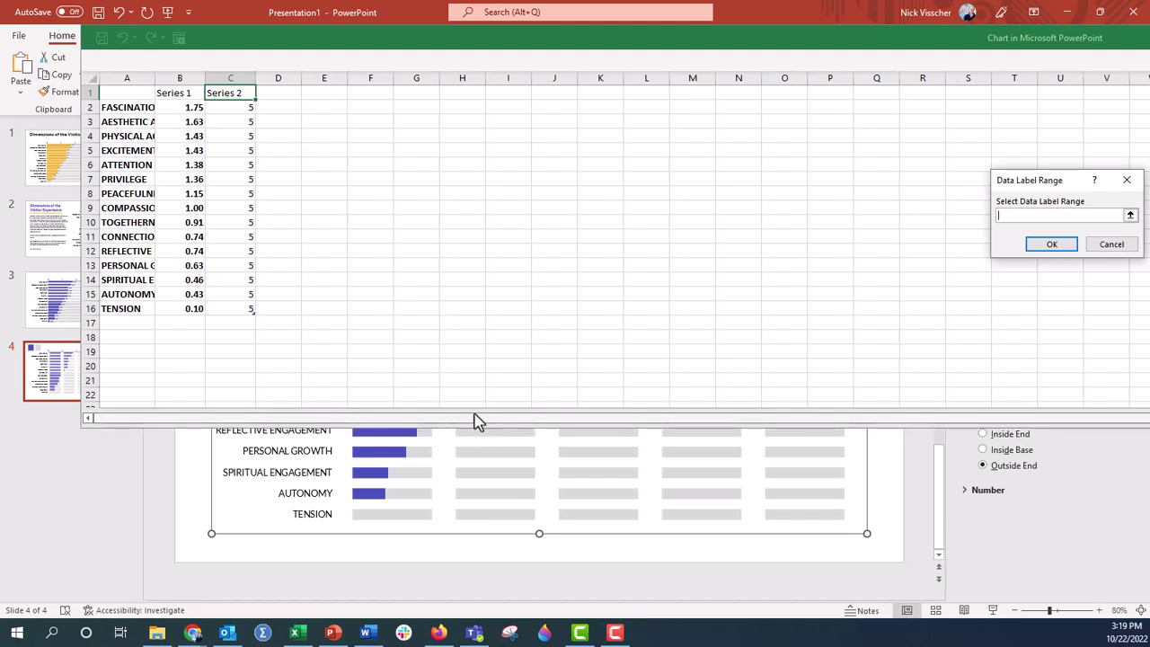
drag(177, 112, 161, 316)
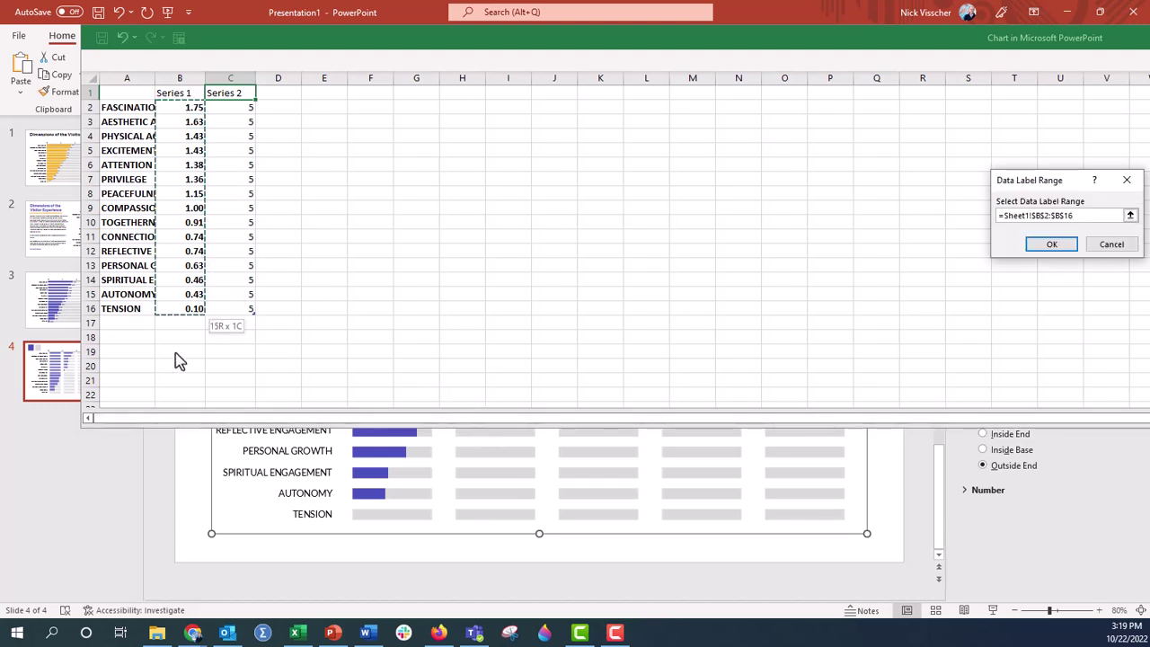
click(1042, 249)
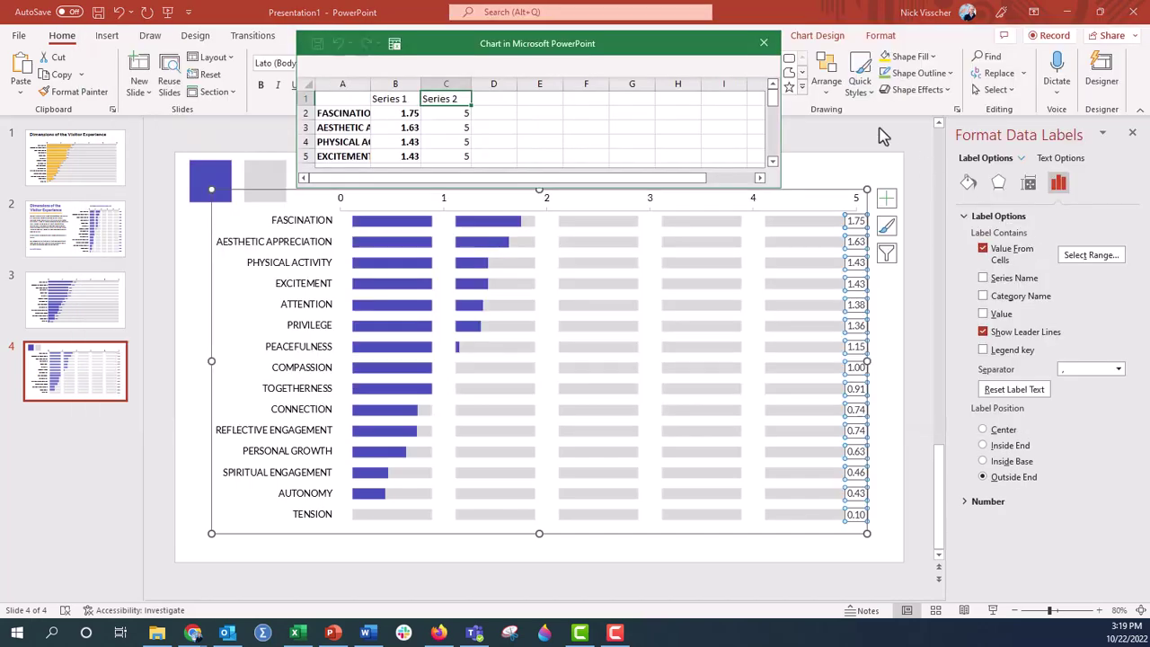
click(764, 42)
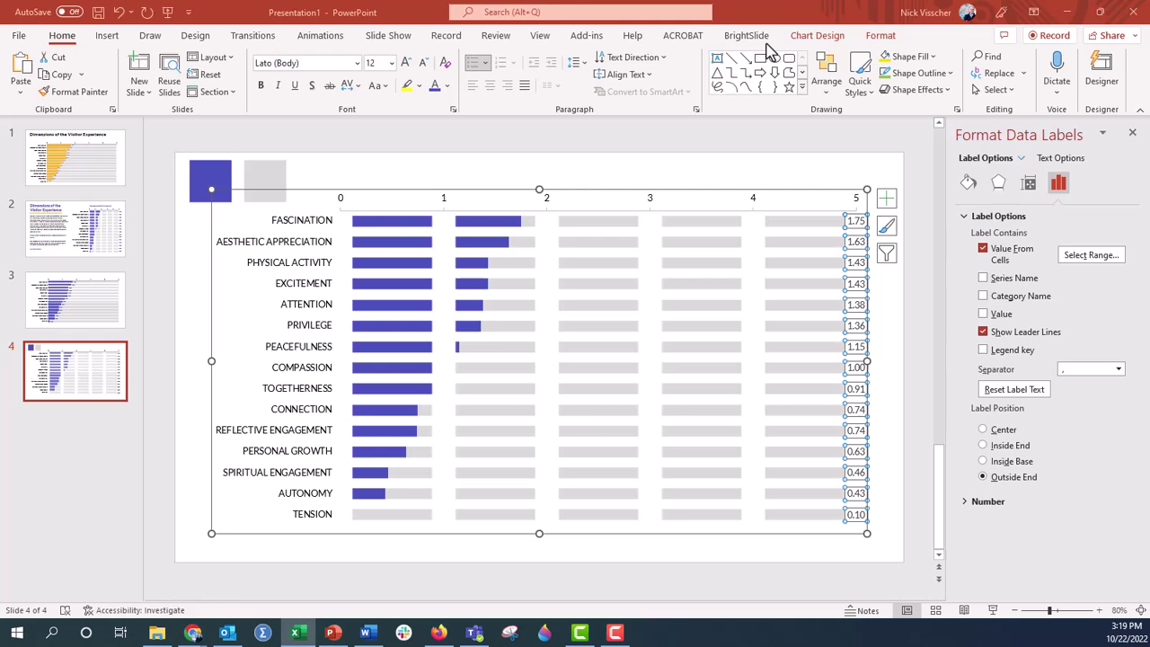
- Make the value labels at the gray bar ends purple and bold
click(438, 90)
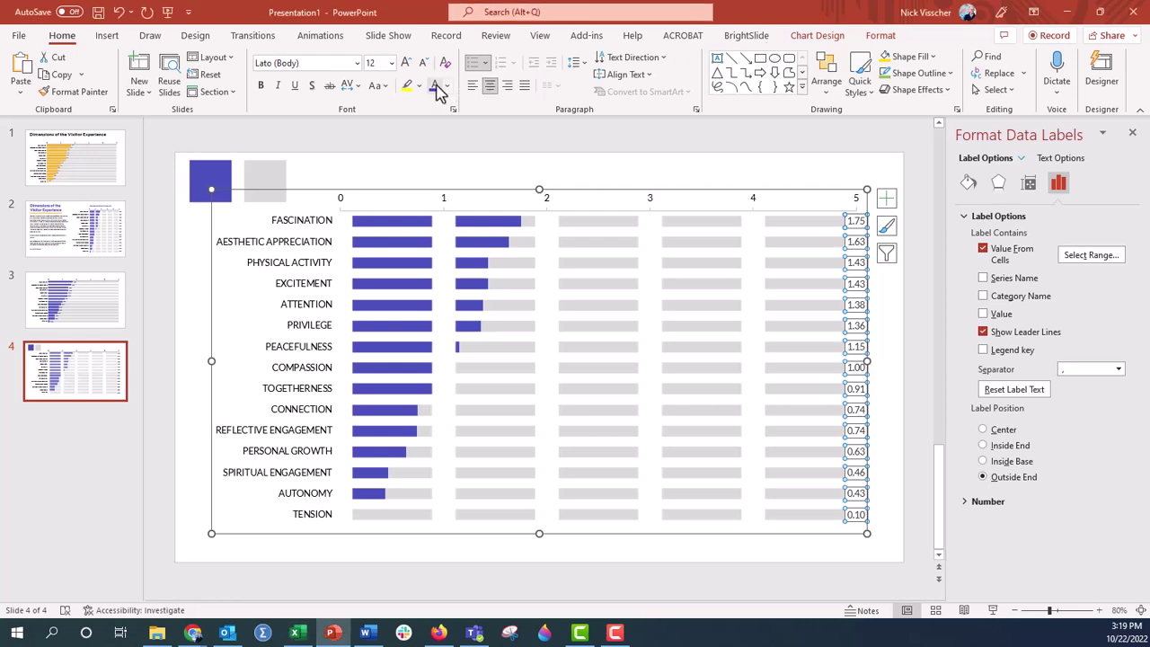
click(262, 85)
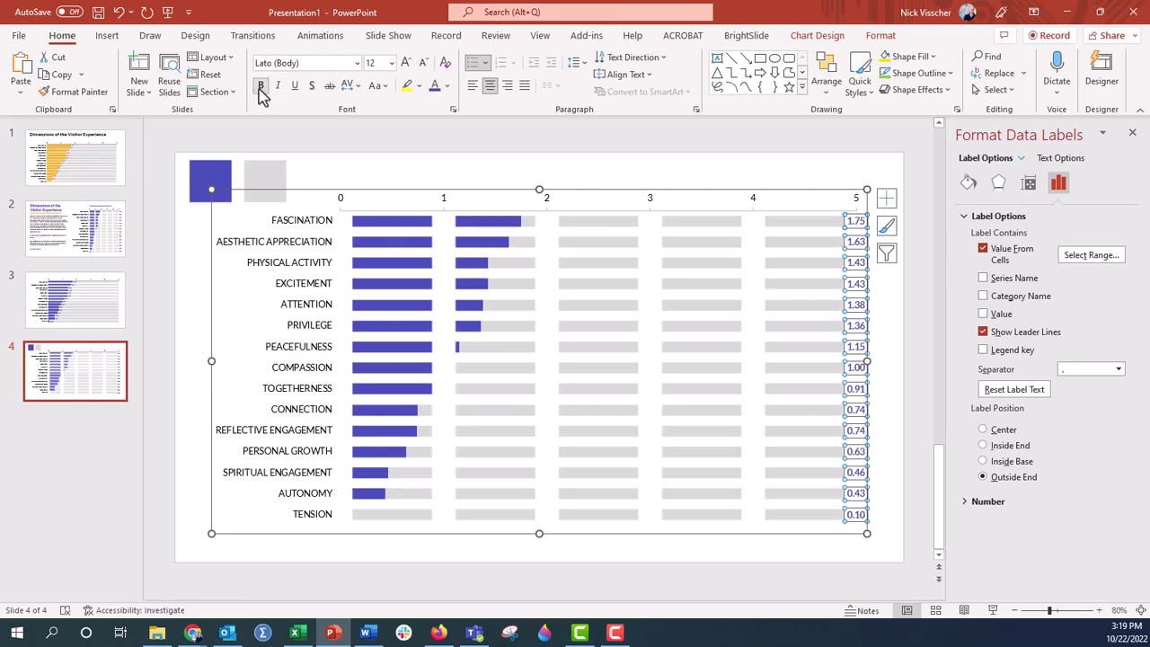
click(882, 473)
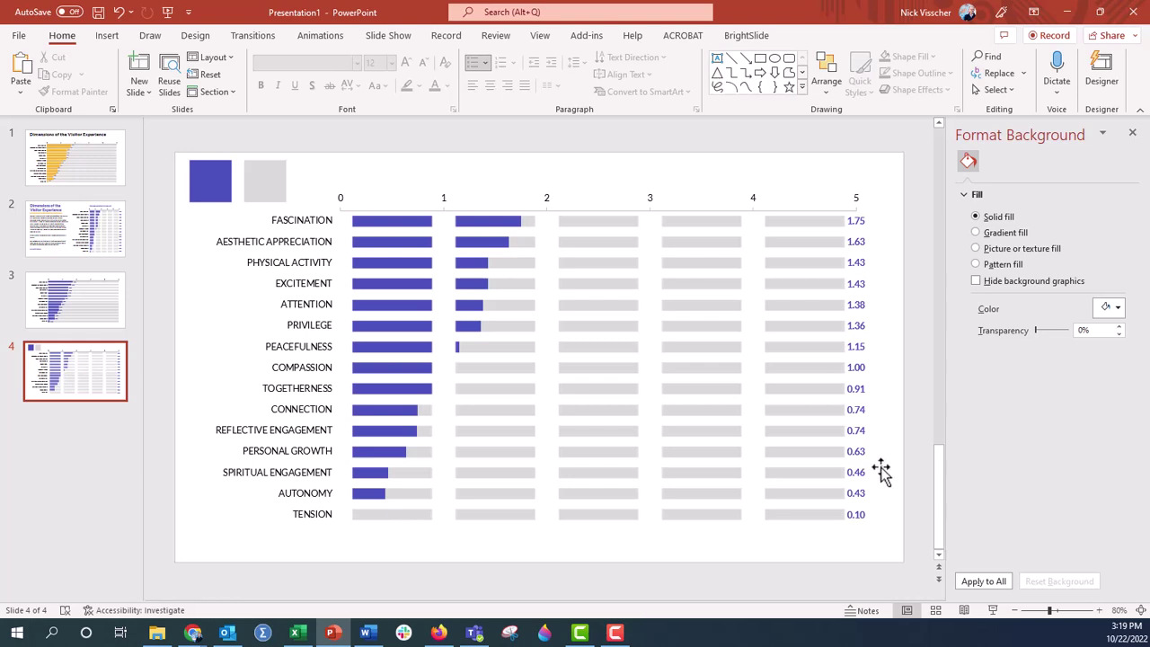
- Narrow the chart's plot area from its right side to free space for the value labels
click(852, 220)
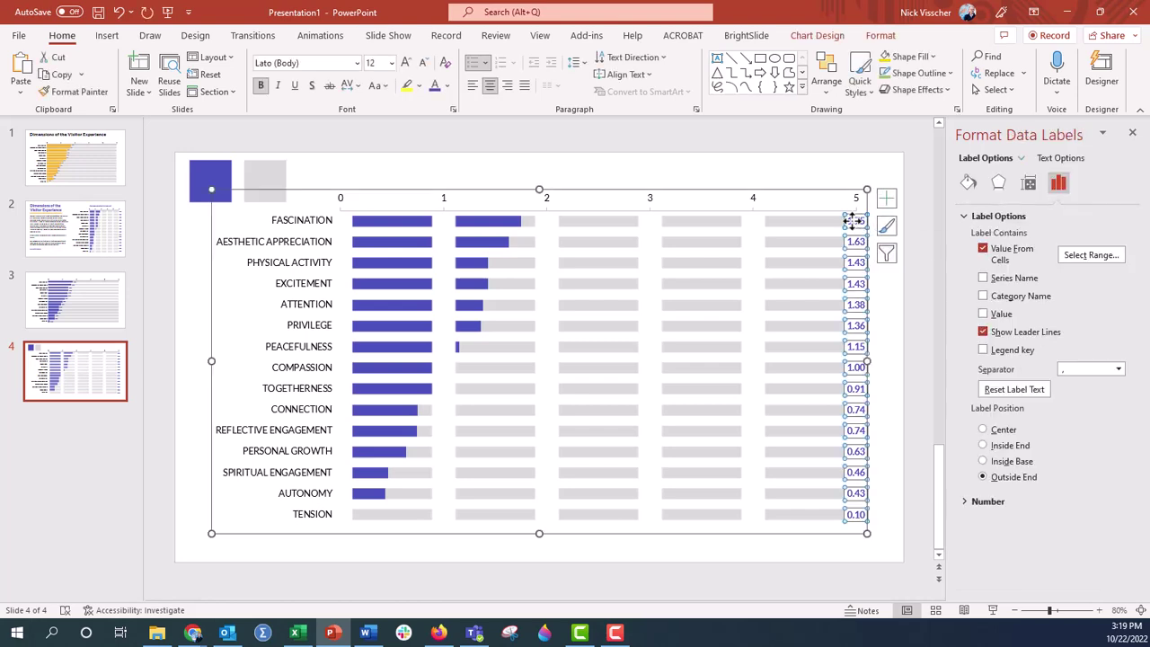
click(834, 194)
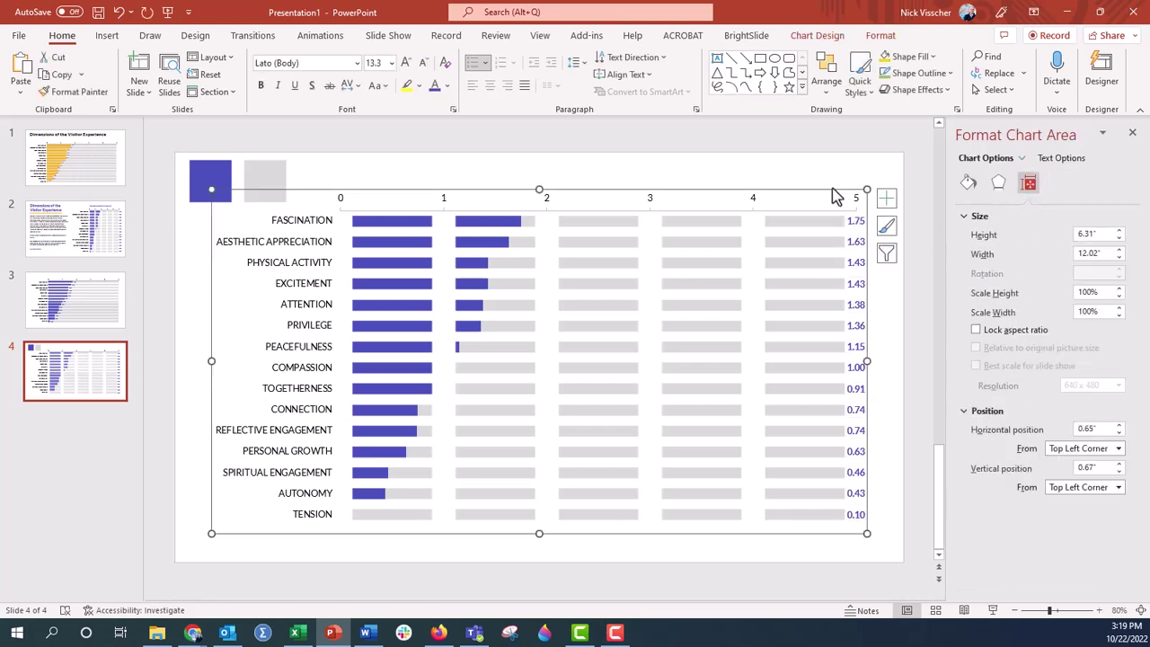
click(1021, 159)
click(1038, 208)
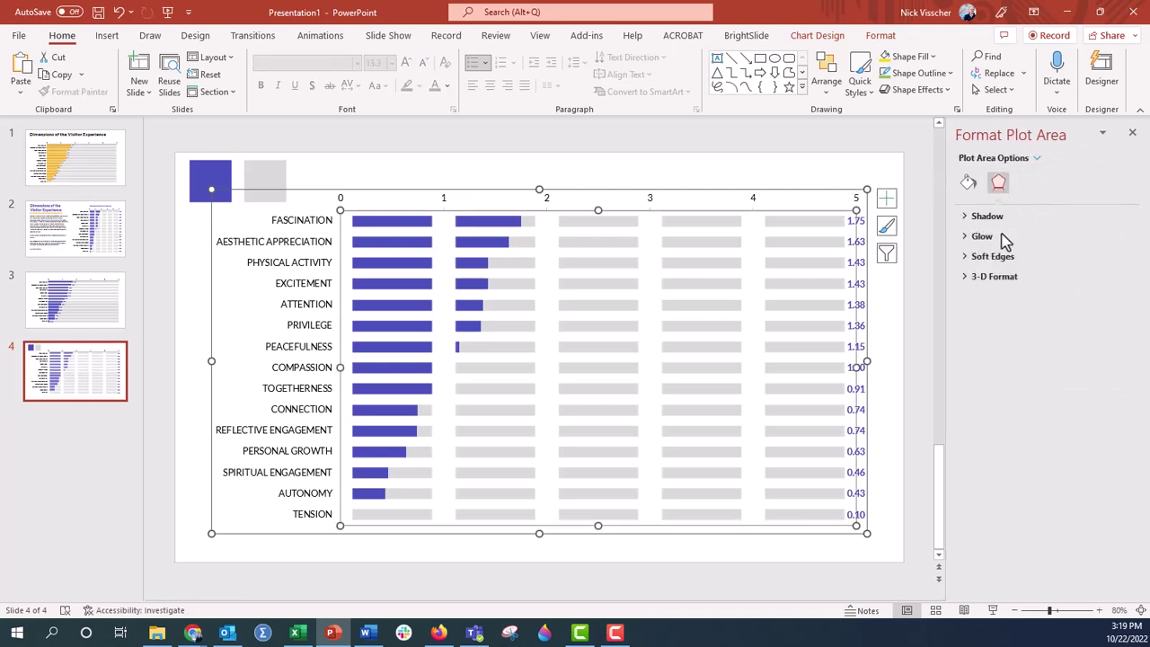
drag(857, 367, 826, 369)
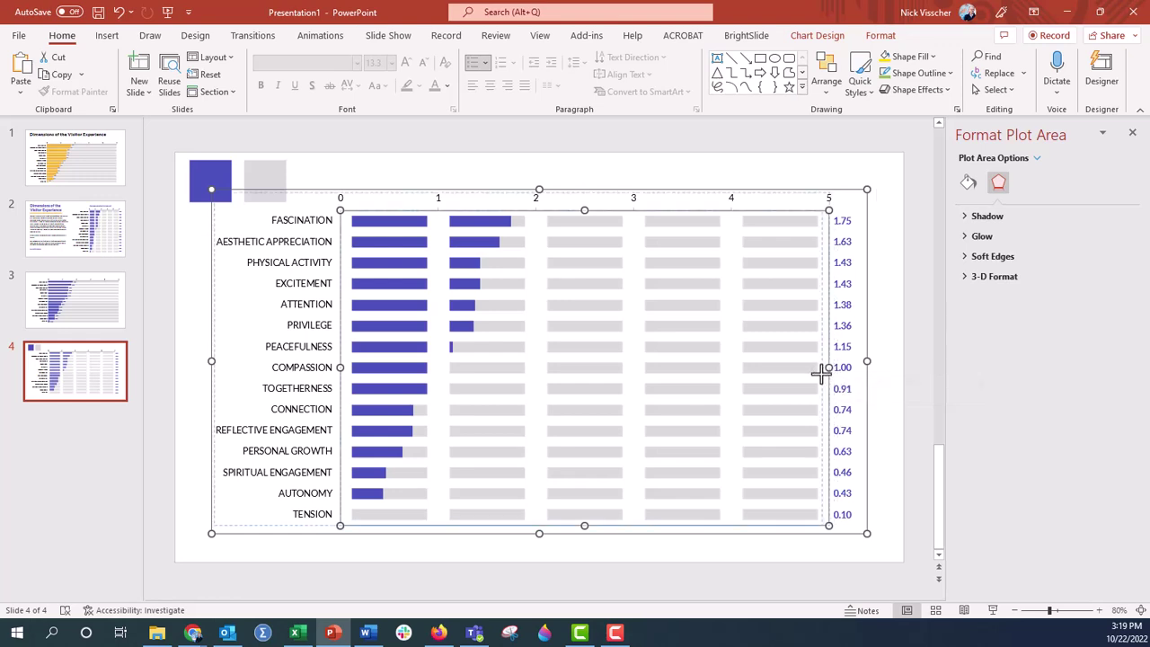
- Increase the left margin of the gray bars' data labels to 0.3"
click(838, 218)
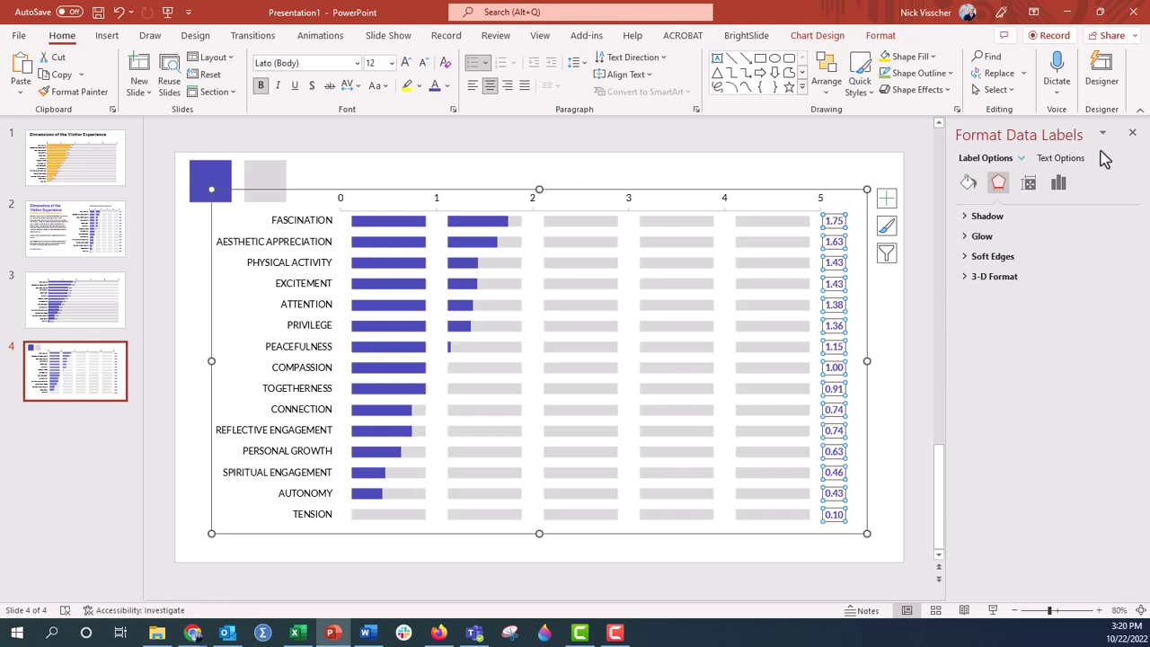
click(1030, 185)
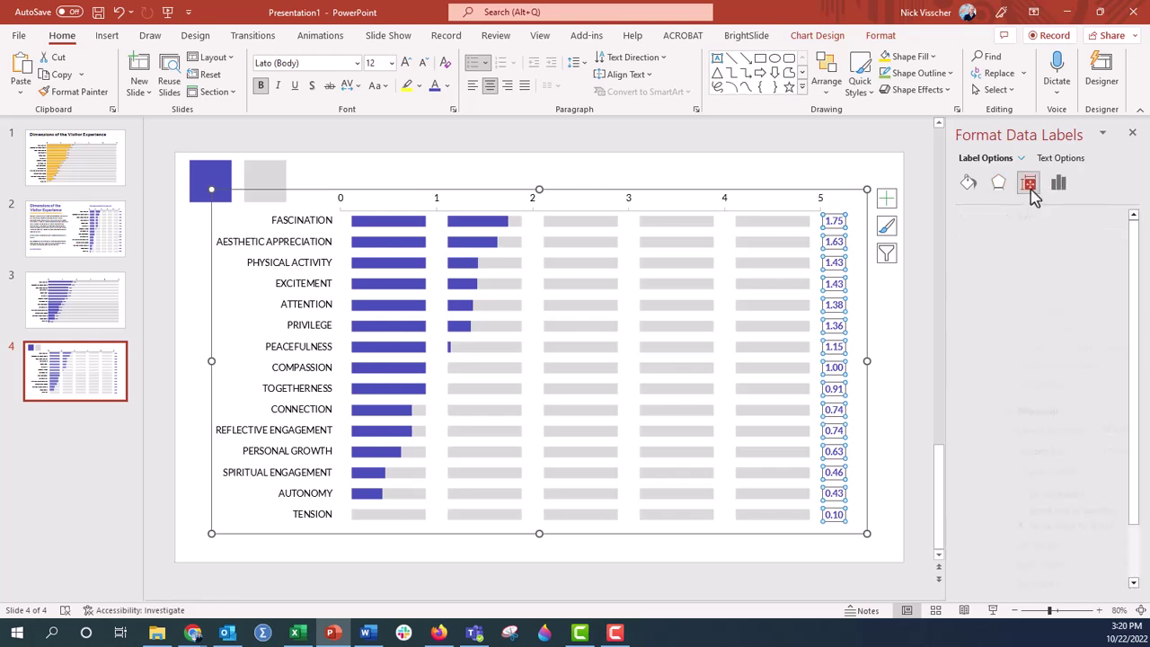
scroll(961, 284, down, 2)
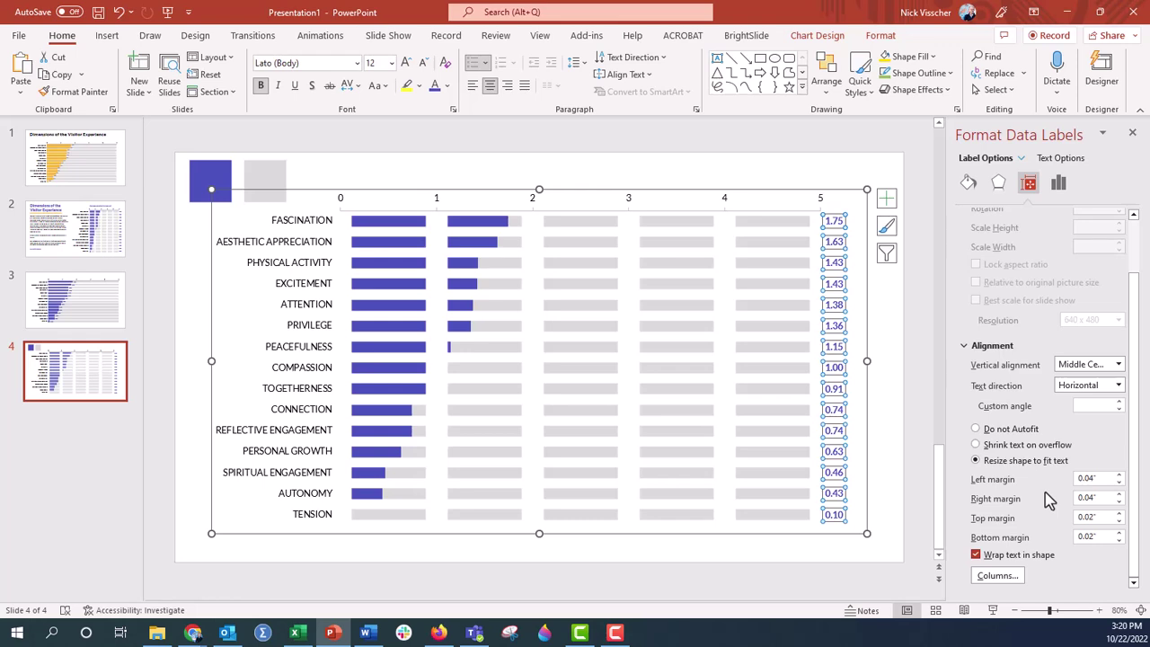
click(1121, 473)
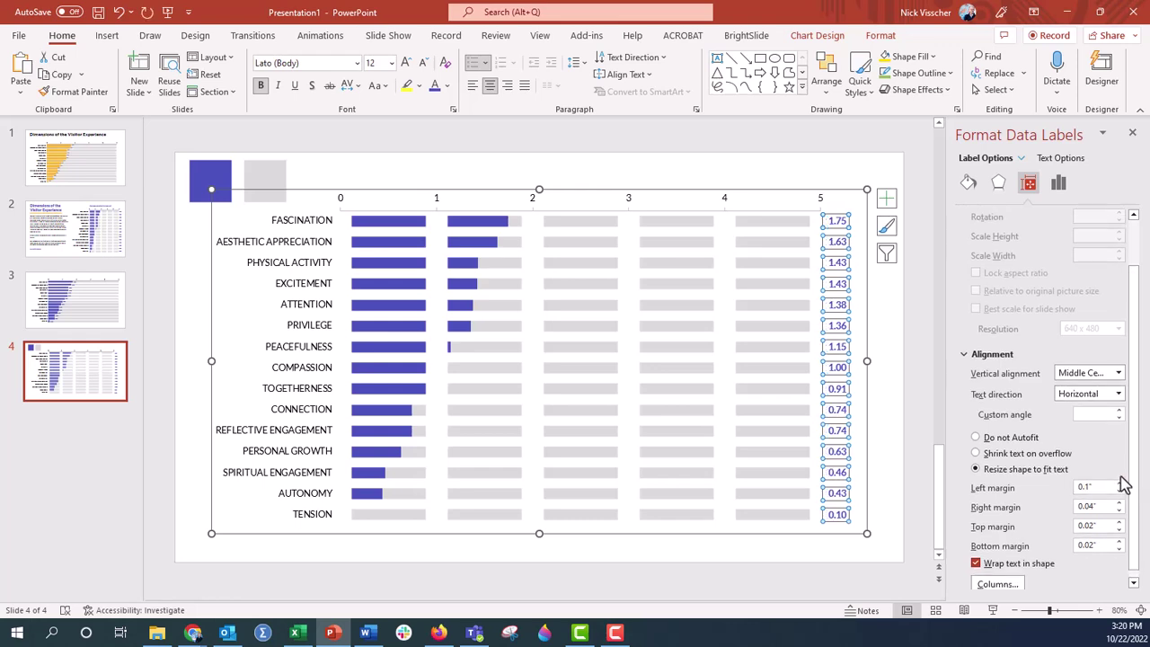
click(1121, 484)
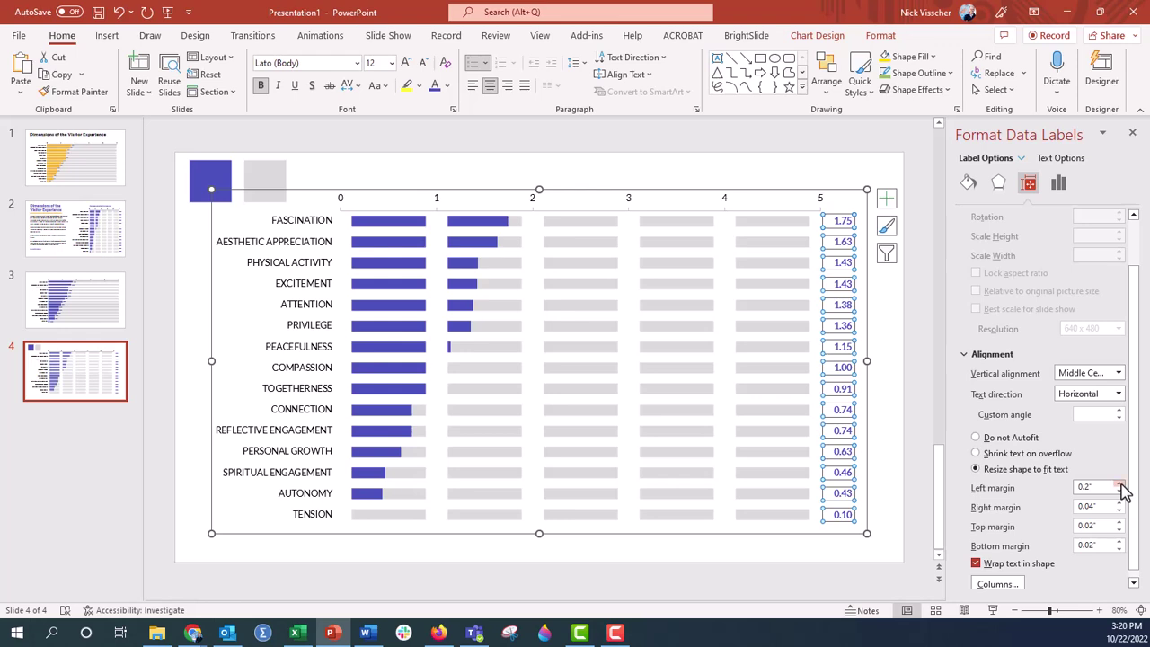
click(1121, 484)
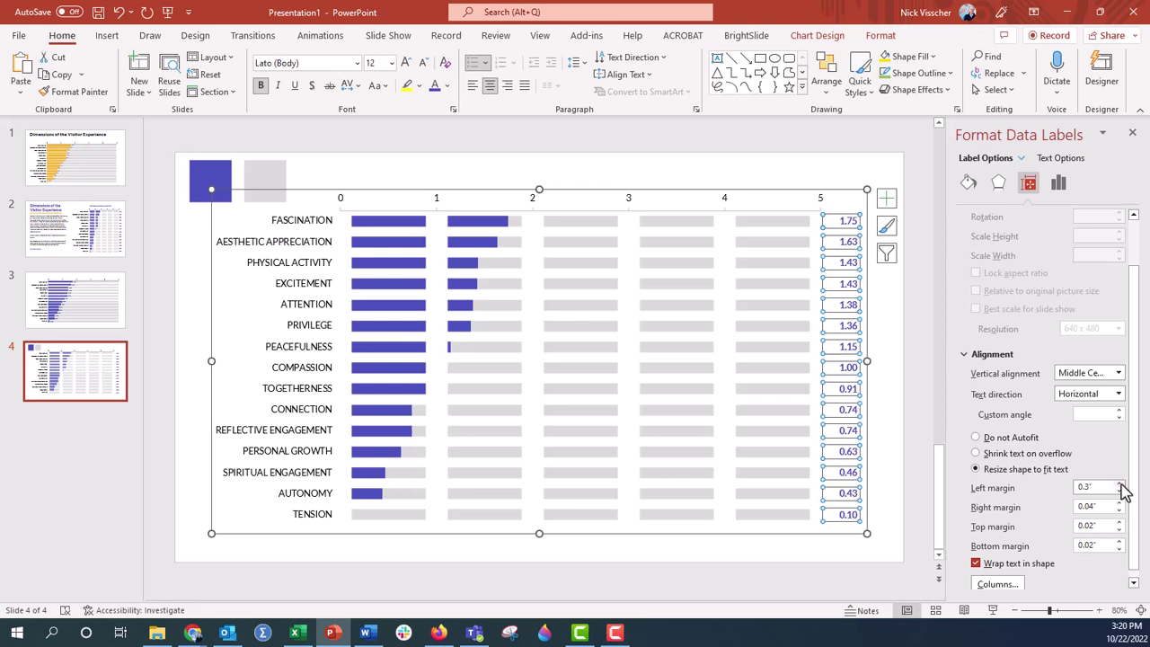
- Widen the chart to about 12.17" and stretch its lower edge a little further down the slide
click(875, 363)
drag(874, 363, 875, 362)
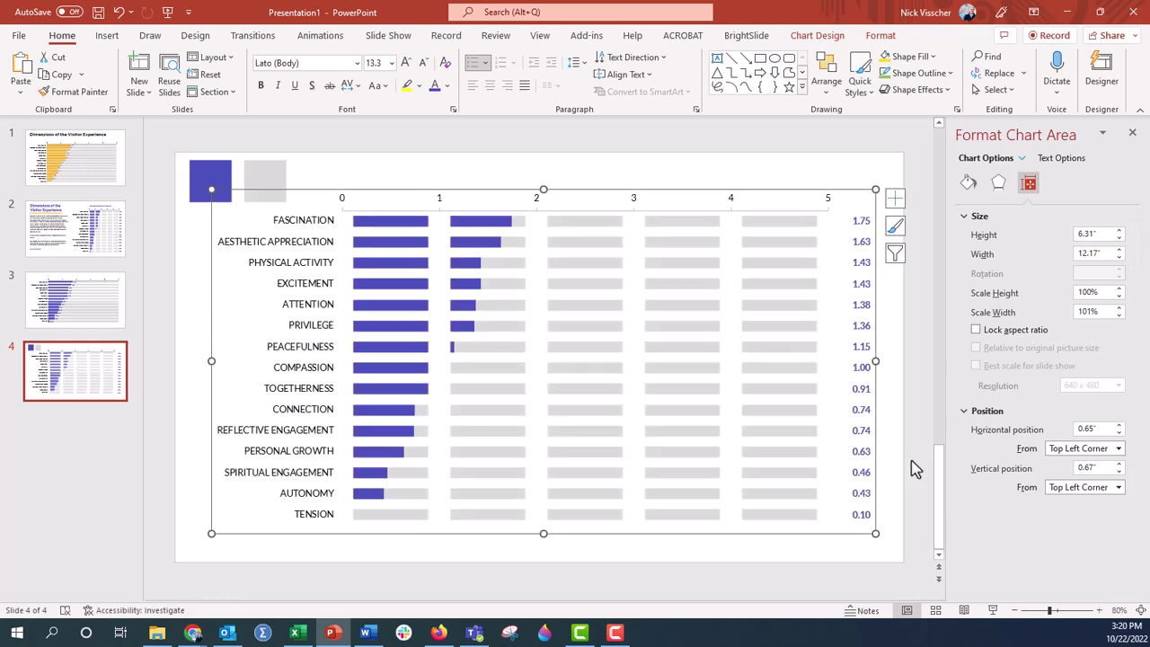
click(915, 469)
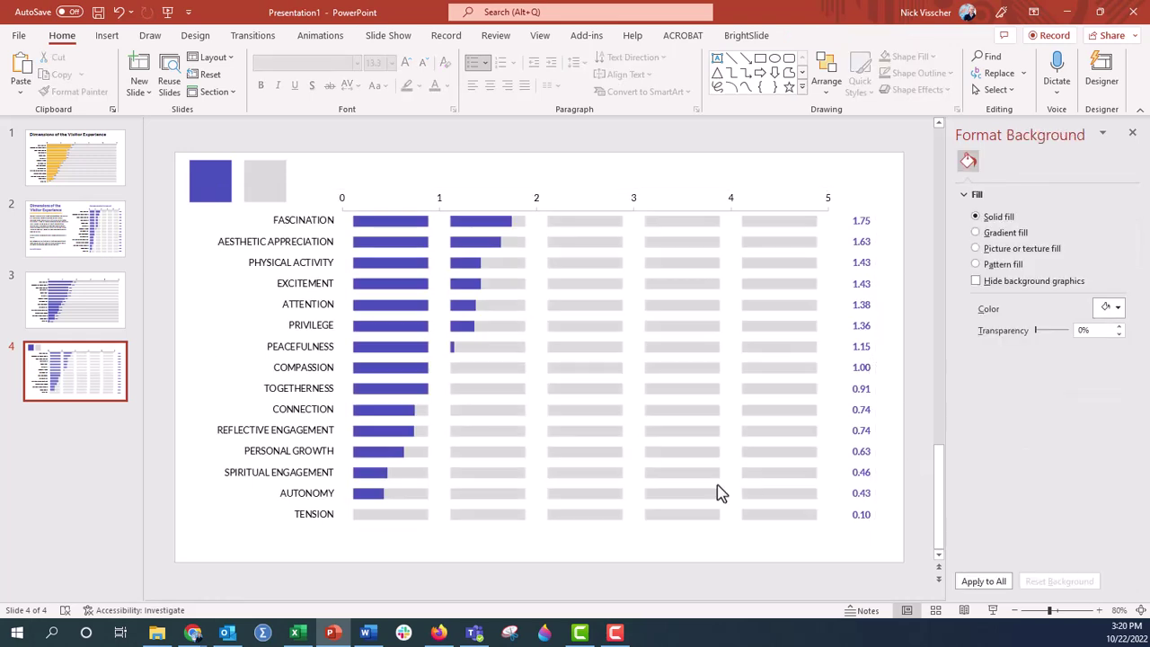
click(495, 518)
drag(544, 533, 541, 548)
click(544, 576)
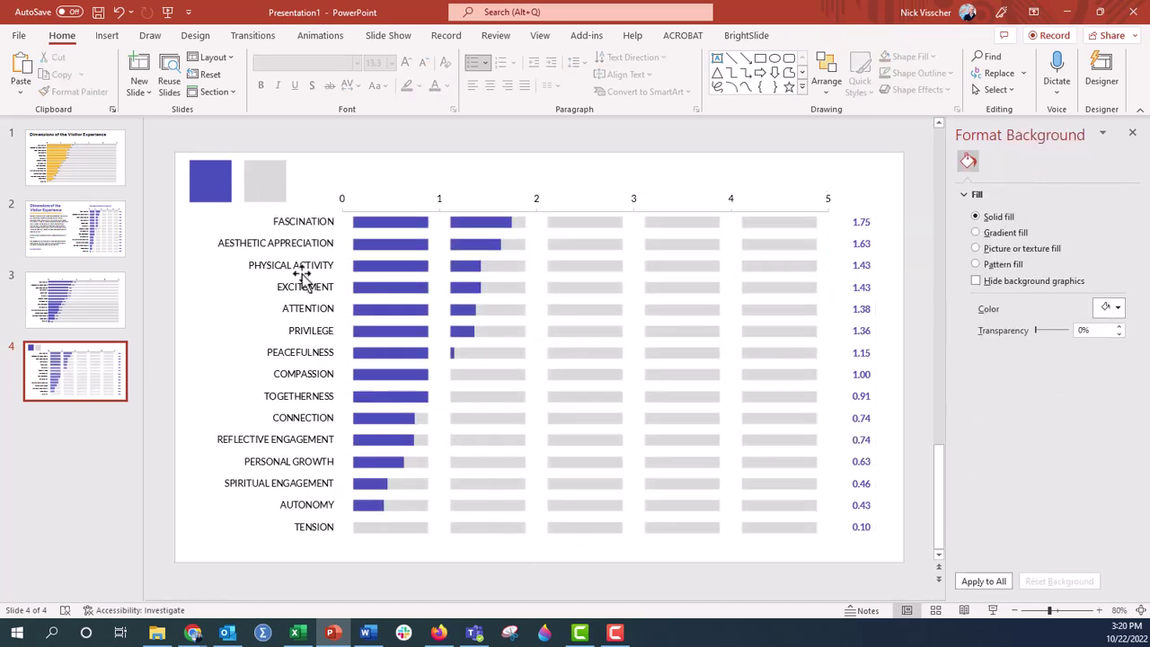
- Insert a text box above the value labels at the chart's right end and enter "Mean Score"
click(107, 36)
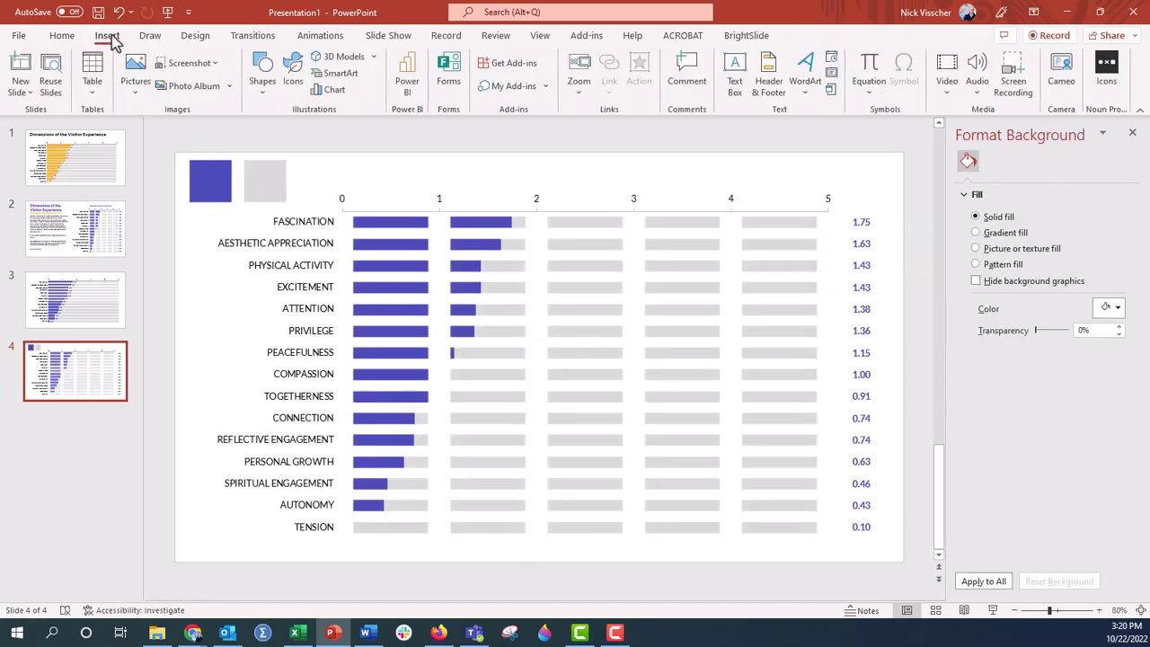
click(735, 72)
drag(827, 158, 890, 188)
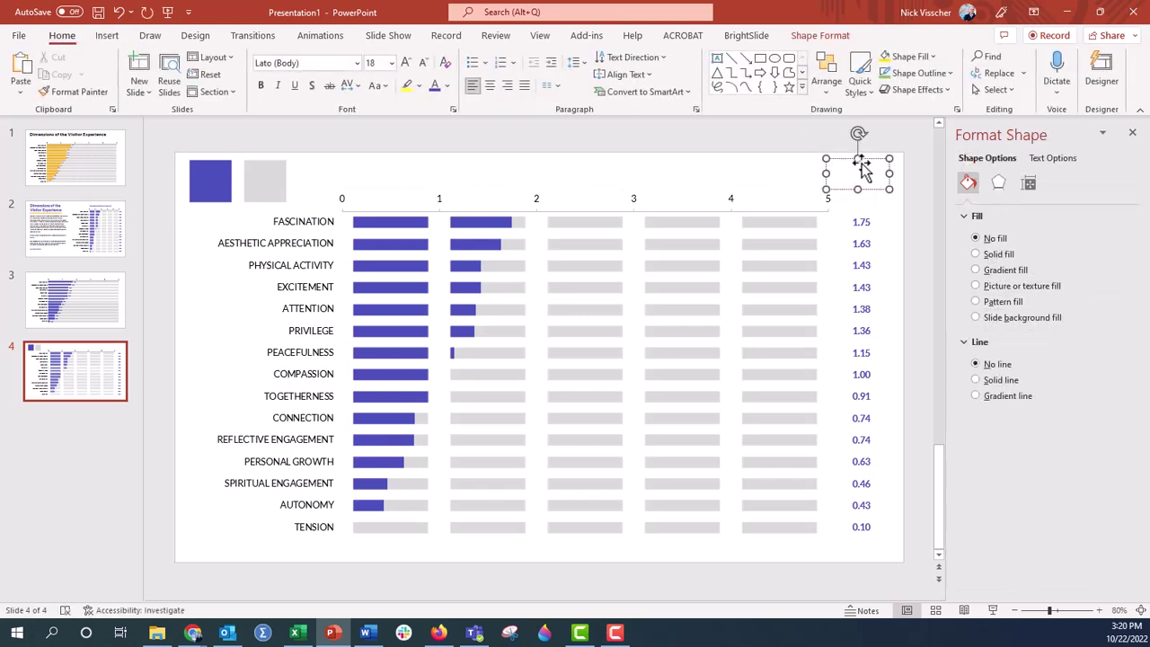
text(S)
text(ean Score)
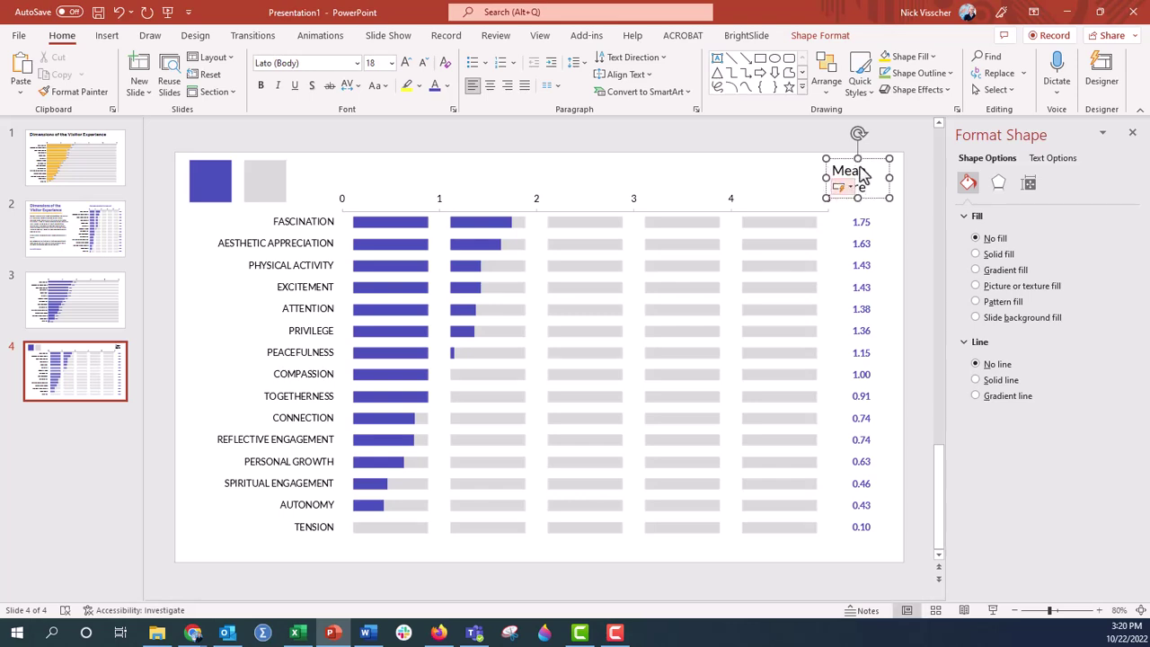
- Replace the word "Score" in the new heading so it reads "Mean Selection"
double_click(848, 188)
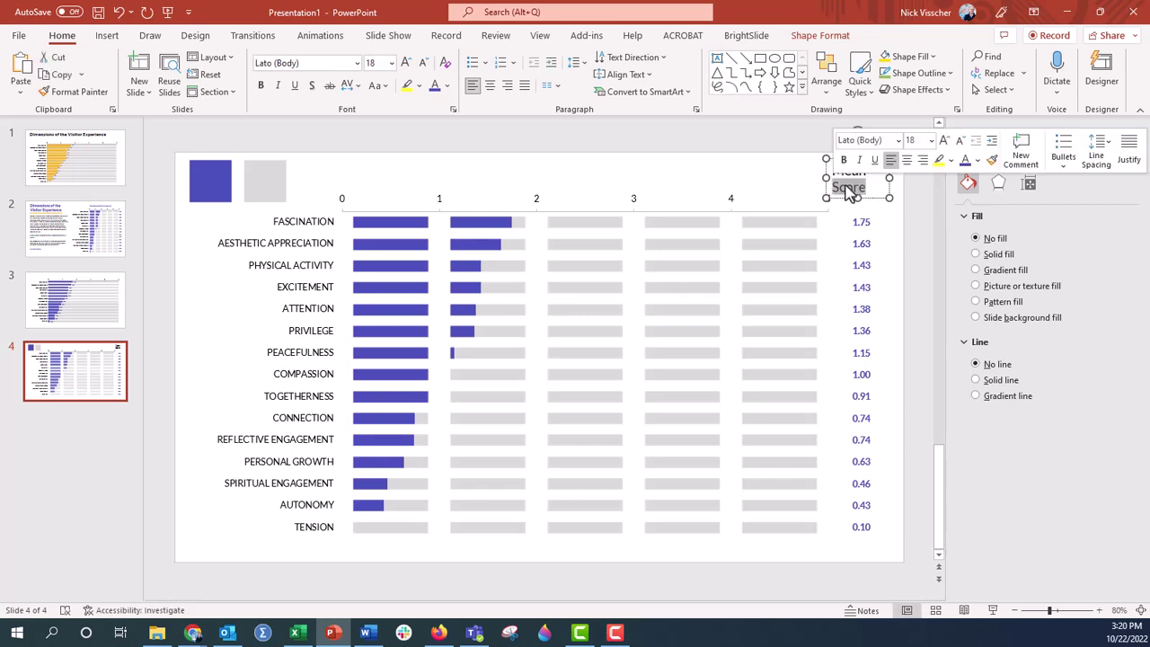
text(S)
text(election)
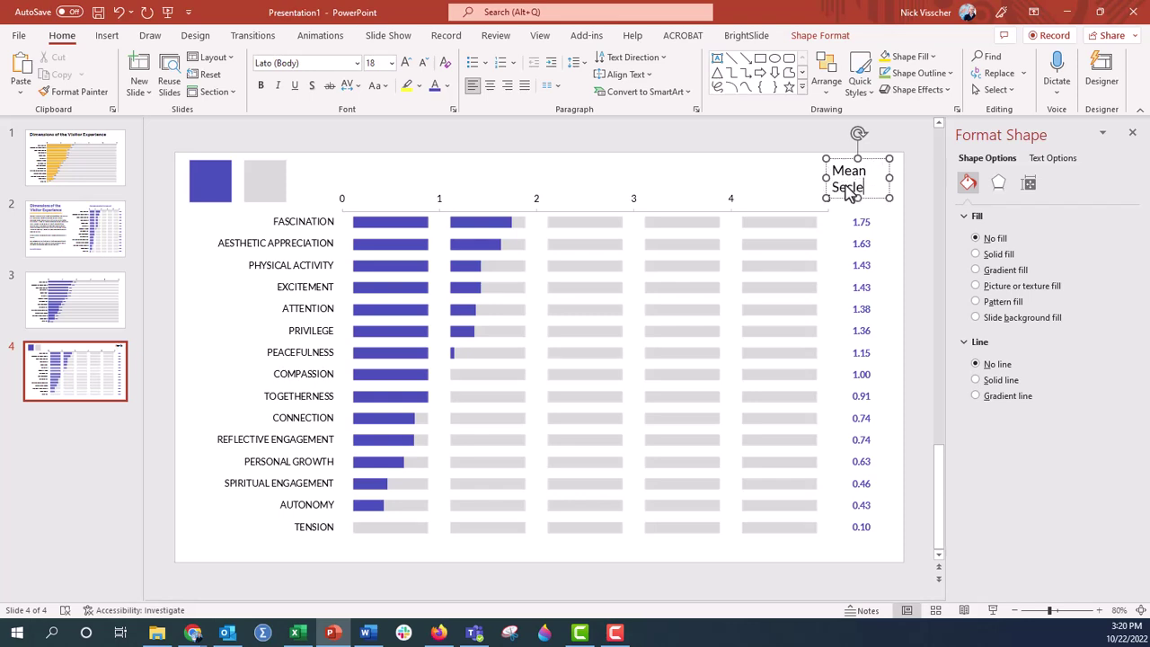
key(BackSpace)
key(BackSpace)
key(BackSpace)
key(BackSpace)
text(lection)
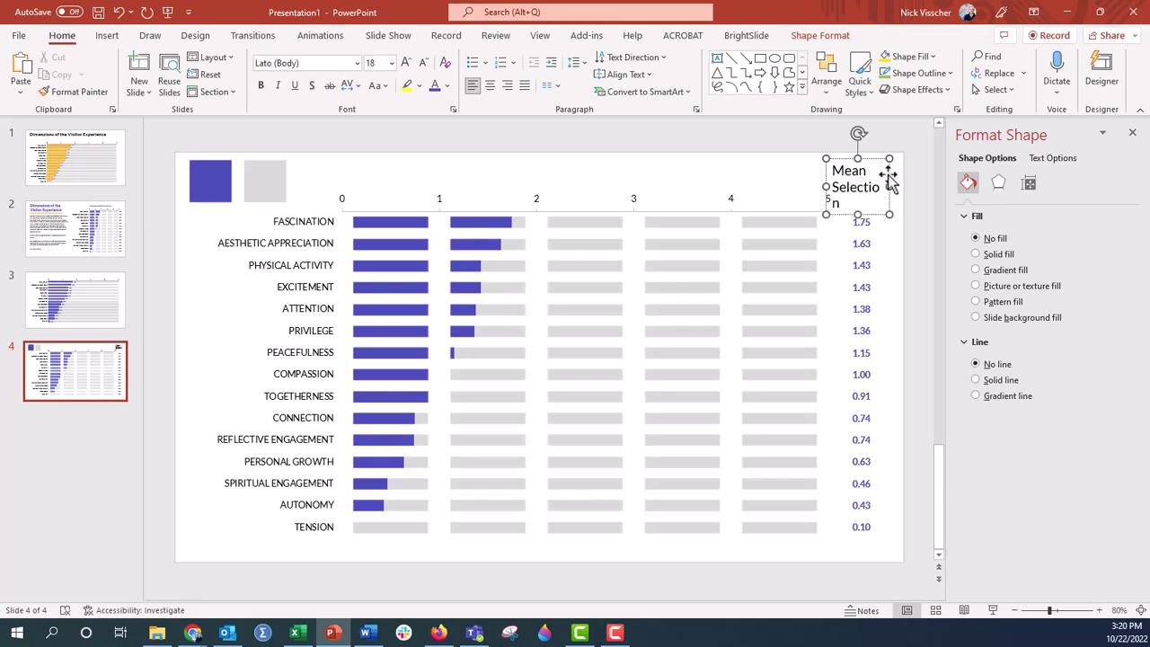
- Format the "Mean Selection" heading as 14 pt, centered, purple and bold
click(424, 65)
click(424, 64)
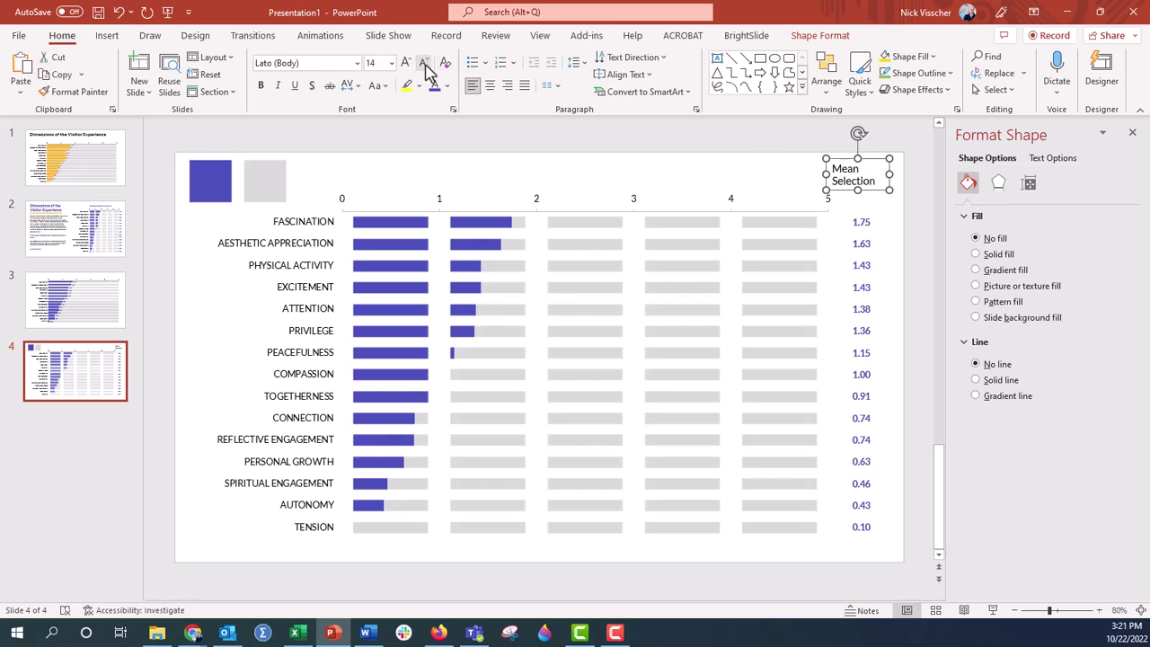
click(489, 84)
click(435, 85)
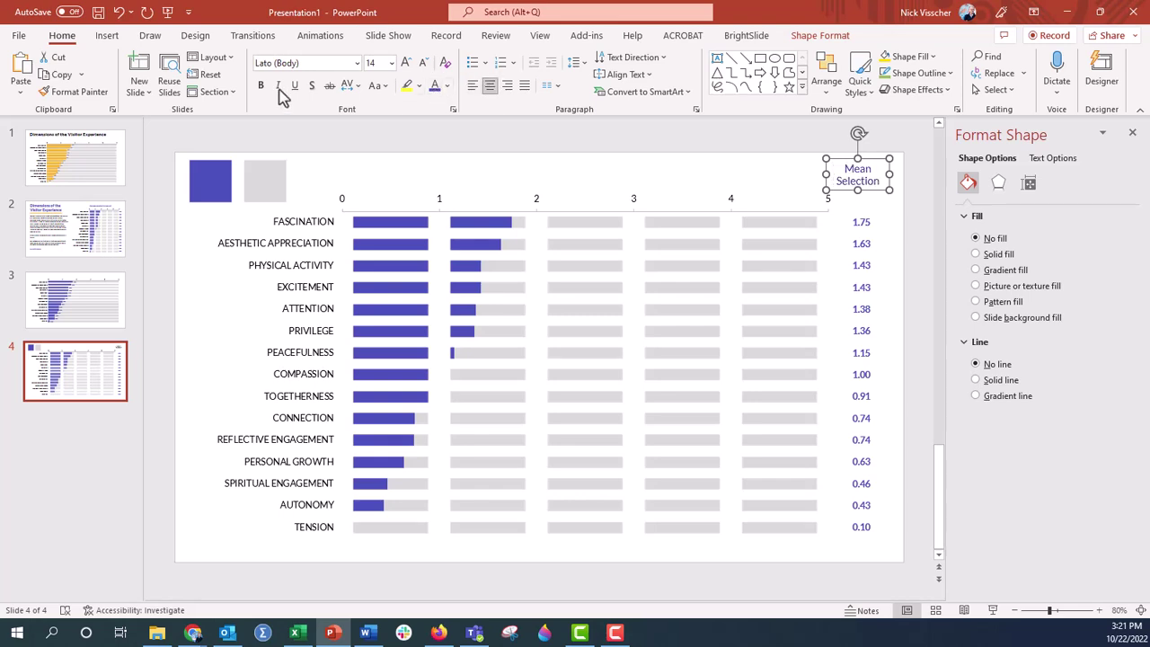
click(261, 84)
- Move the "Mean Selection" heading down and slightly right, directly above the first value label
drag(876, 159, 880, 180)
key(ctrl+Up)
key(ctrl+Up)
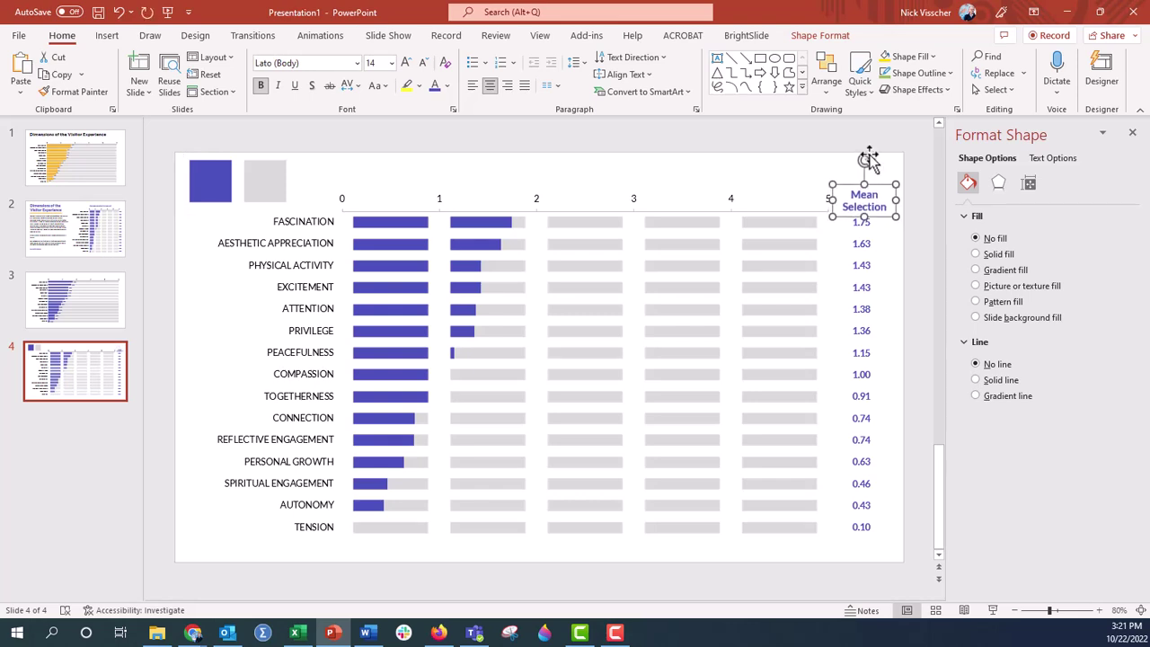
- Set the value labels' left margin to 0.6" to center them under the "Mean Selection" heading
click(863, 284)
click(862, 285)
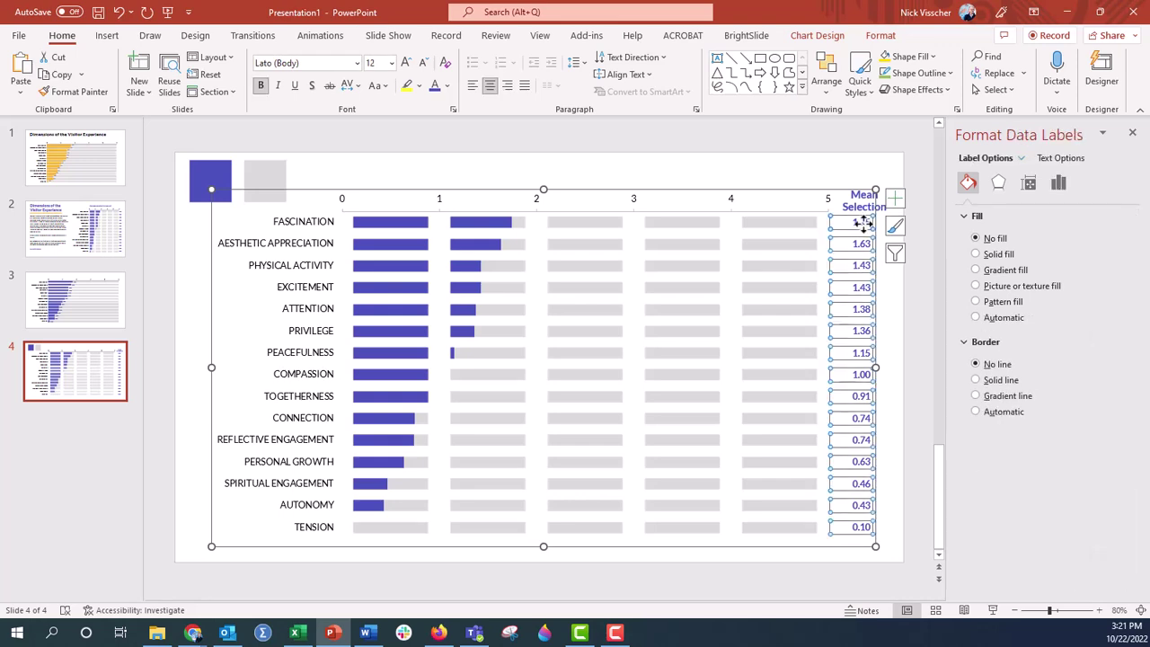
click(1030, 185)
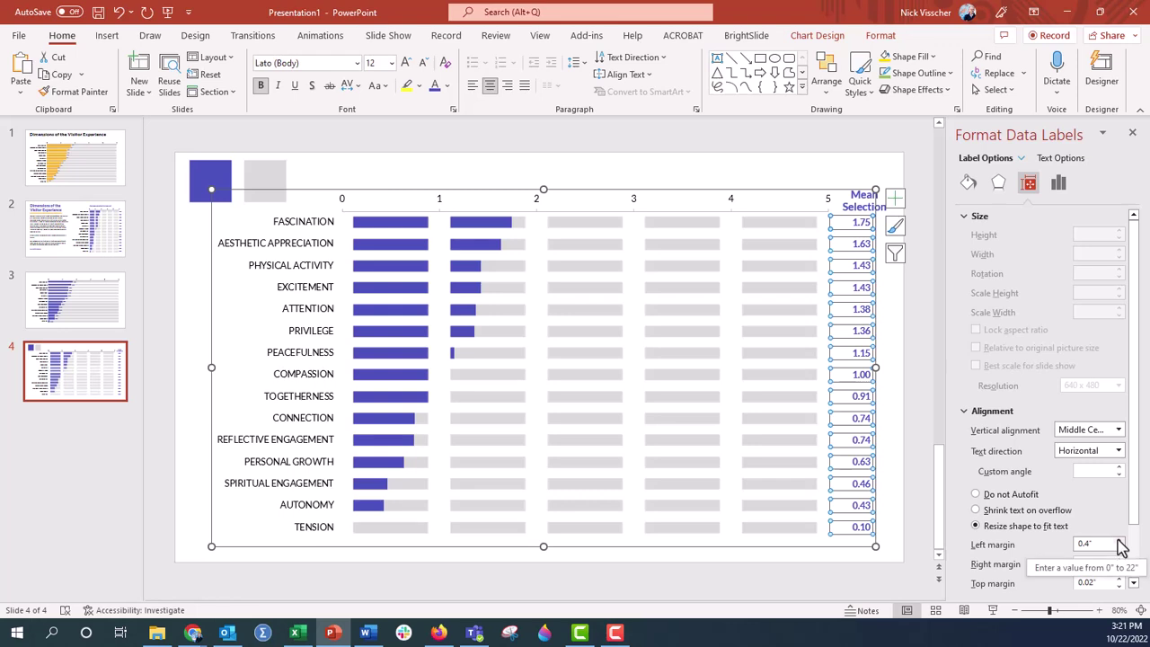
click(1119, 542)
click(1118, 542)
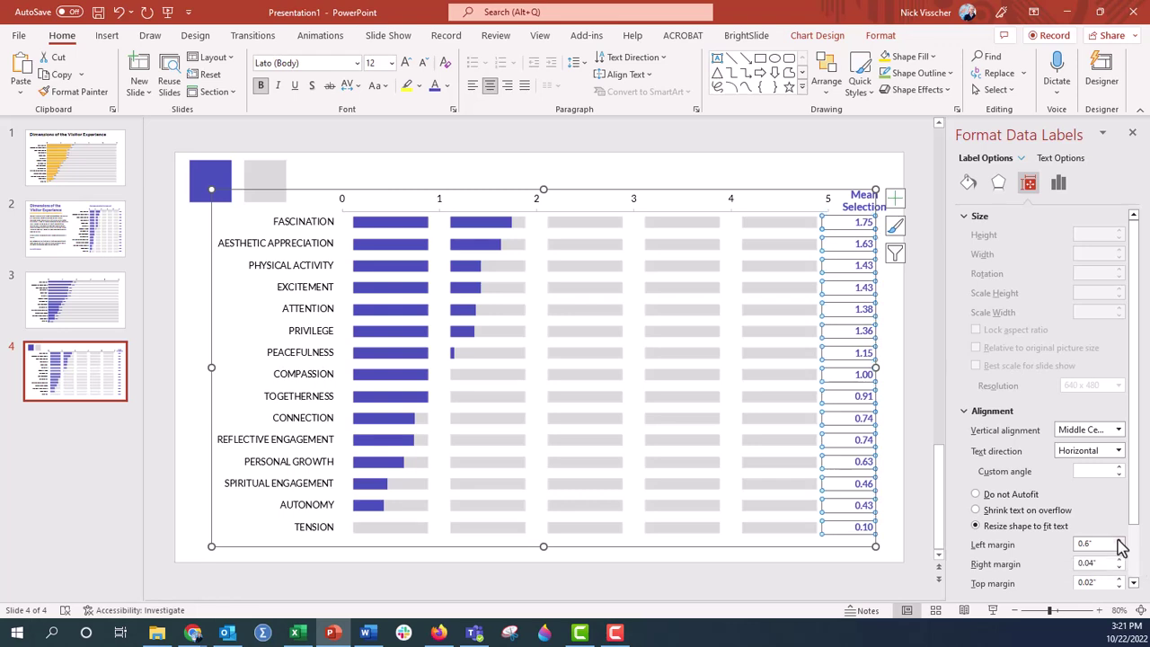
click(931, 411)
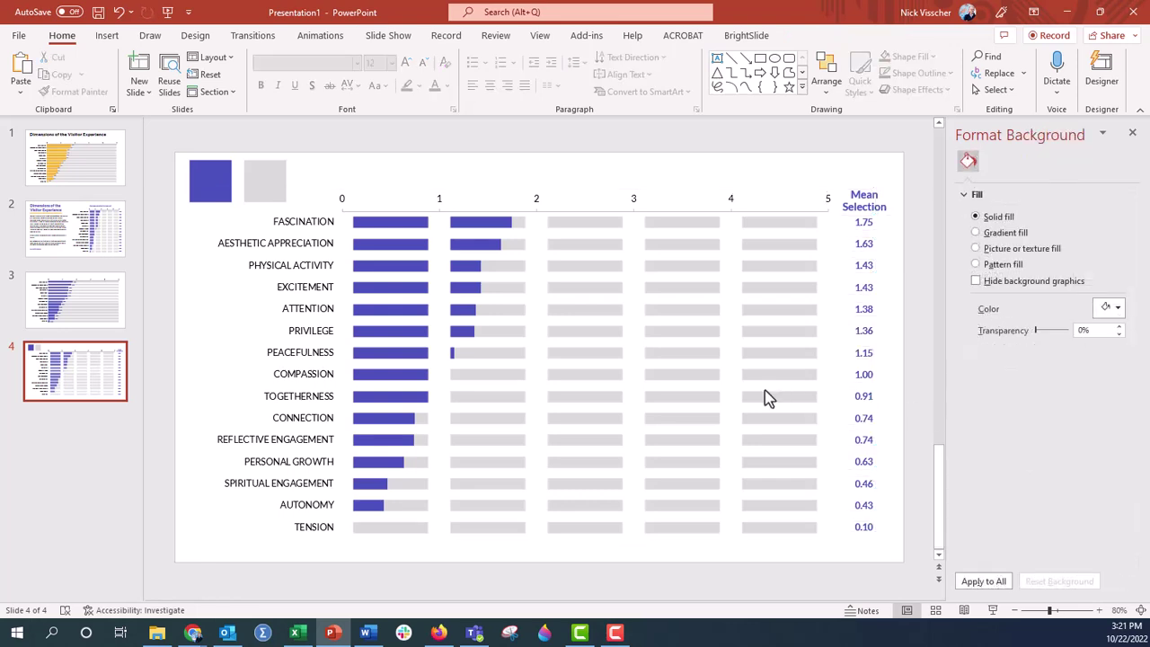
- Delete the purple and light gray source squares above the chart
click(781, 245)
click(791, 164)
click(220, 184)
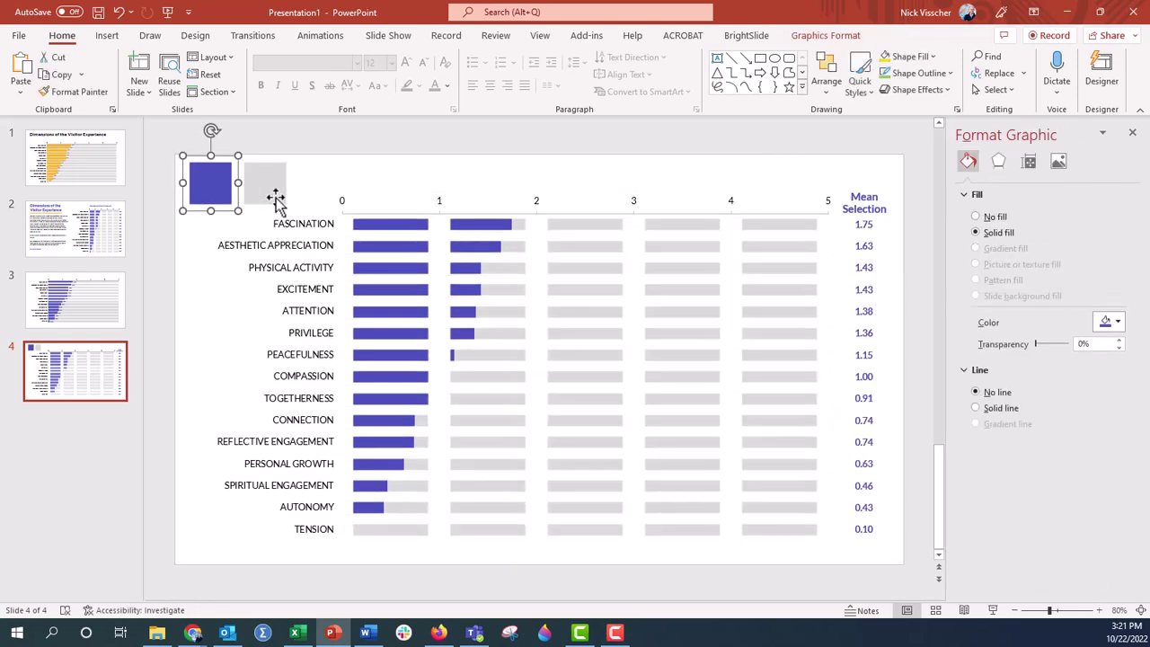
shift+click(276, 201)
key(Delete)
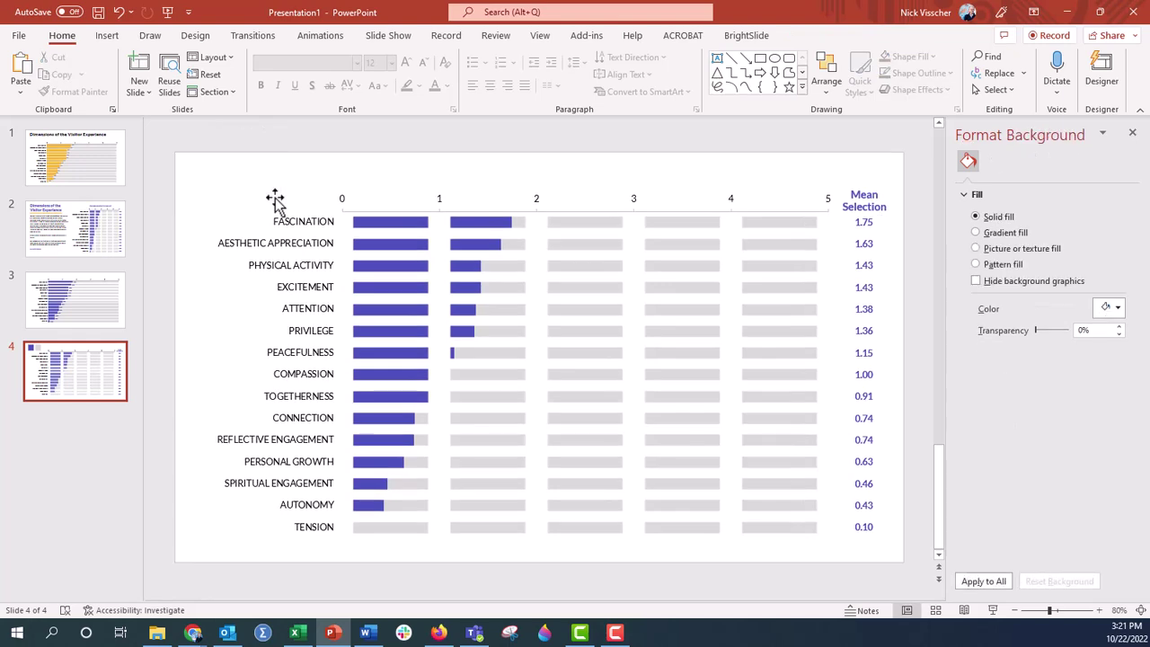
click(323, 299)
click(485, 160)
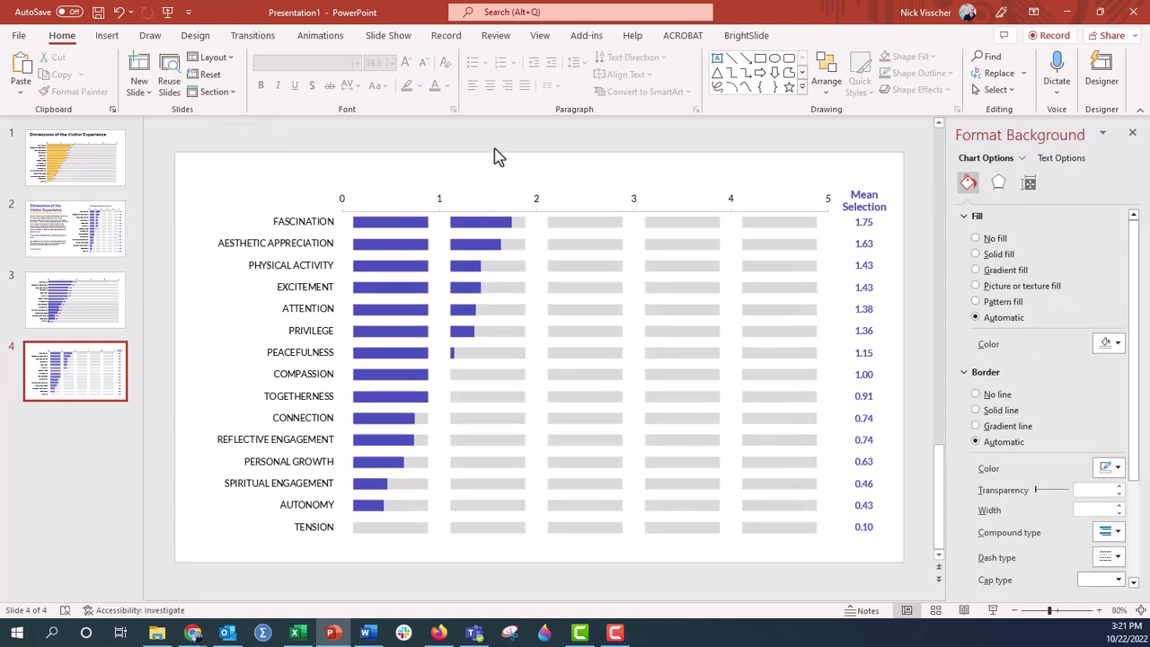
click(858, 189)
click(763, 153)
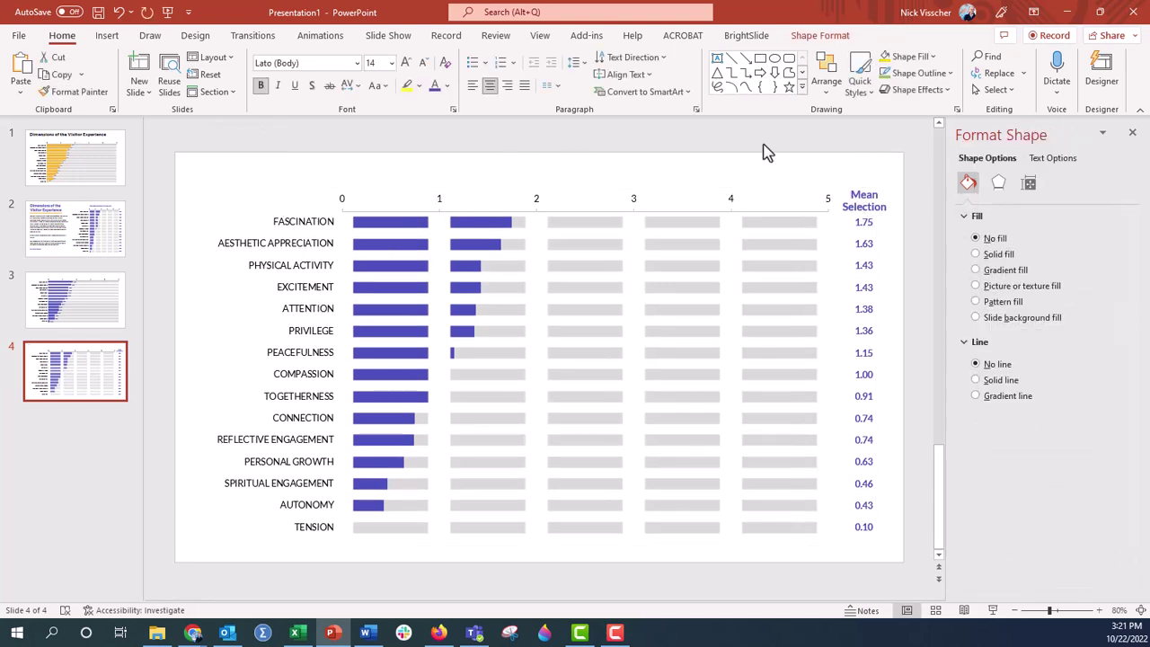
click(686, 298)
click(852, 208)
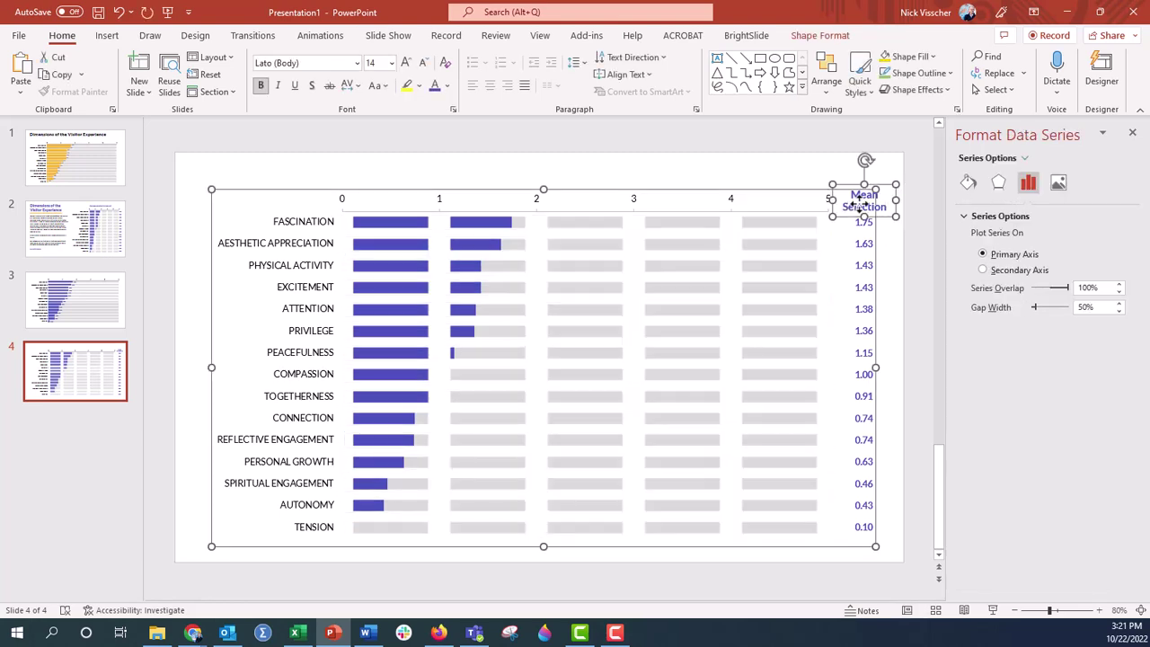
right_click(780, 197)
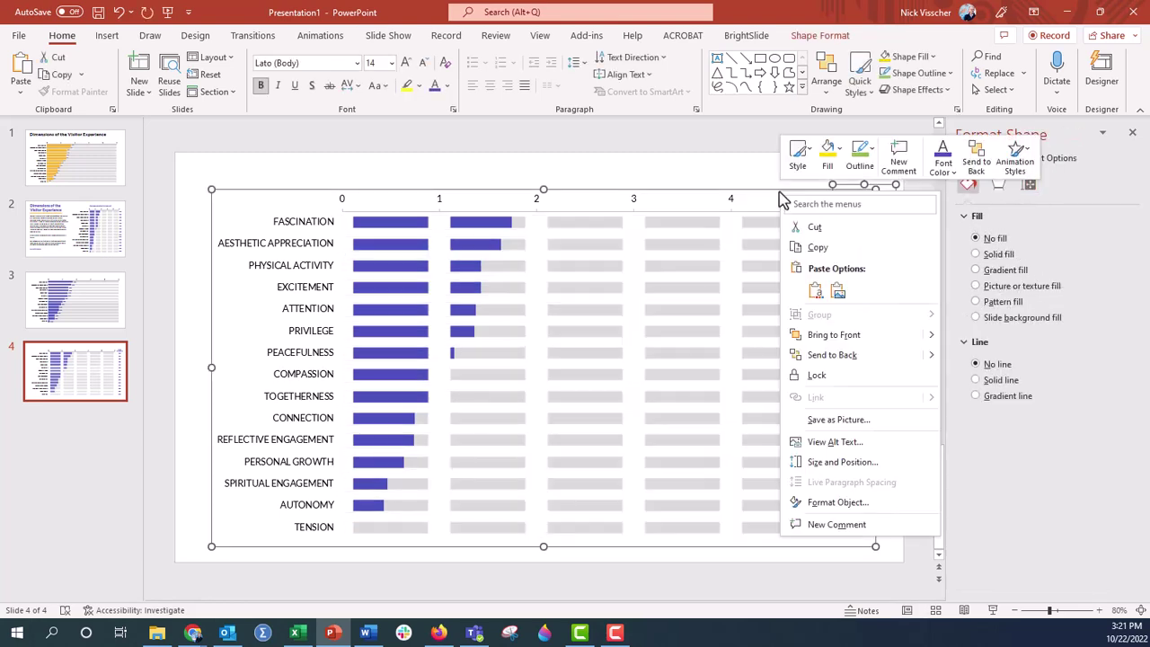
click(657, 190)
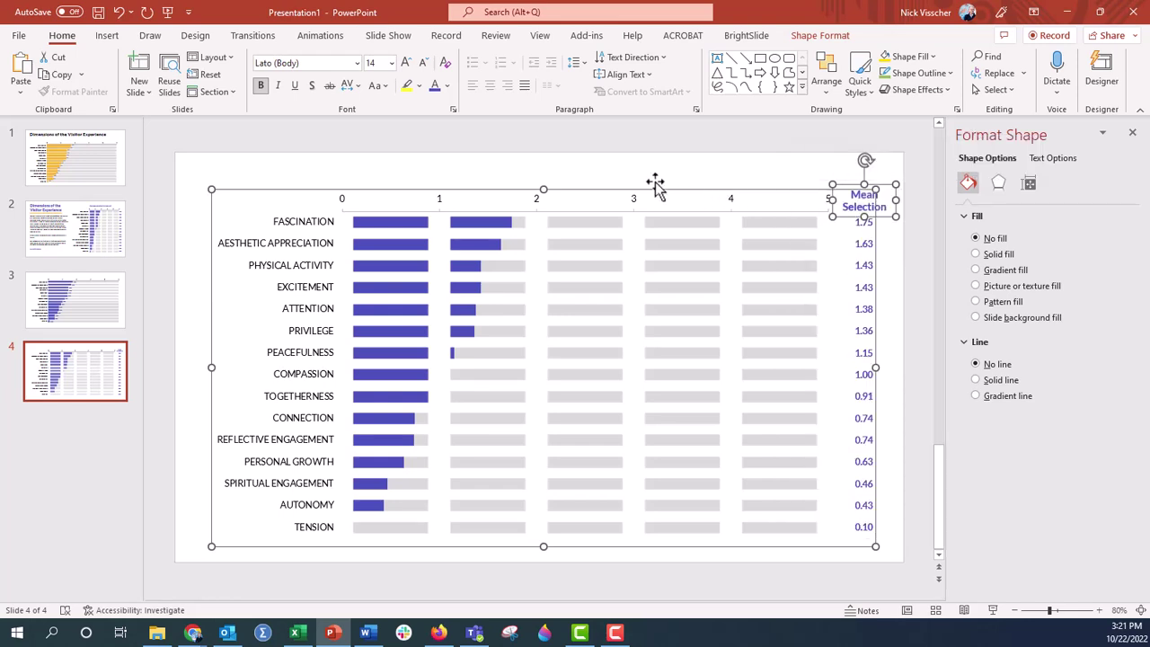
click(603, 159)
- Nudge the "Mean Selection" heading slightly upward and preview the slide in full screen
click(849, 186)
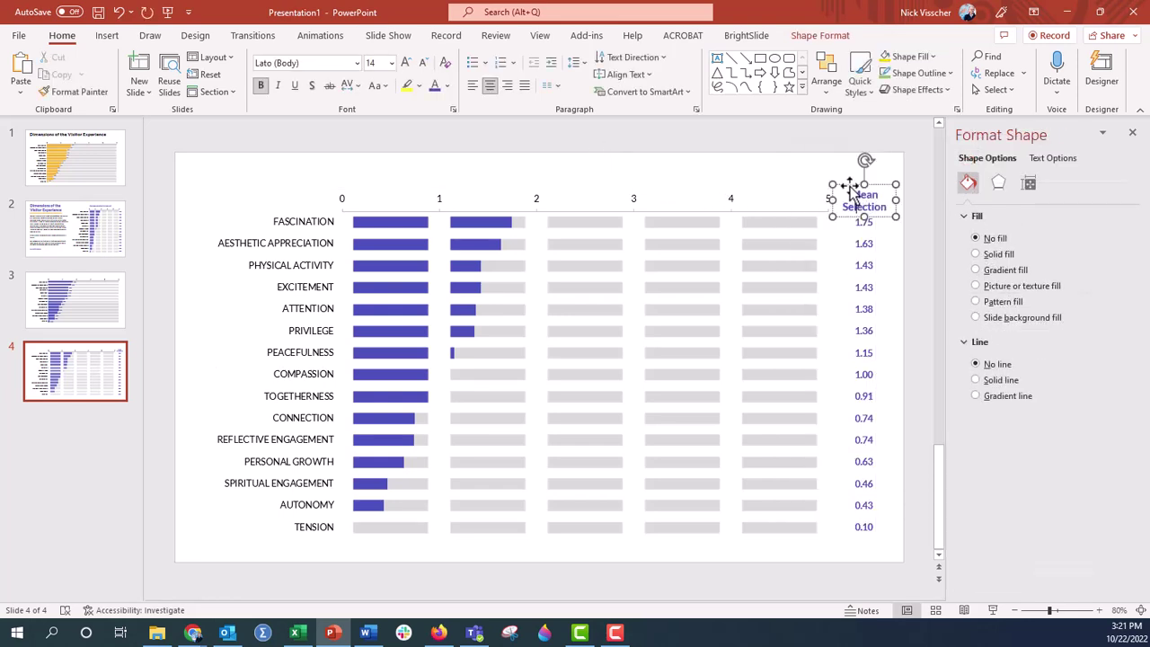
click(849, 185)
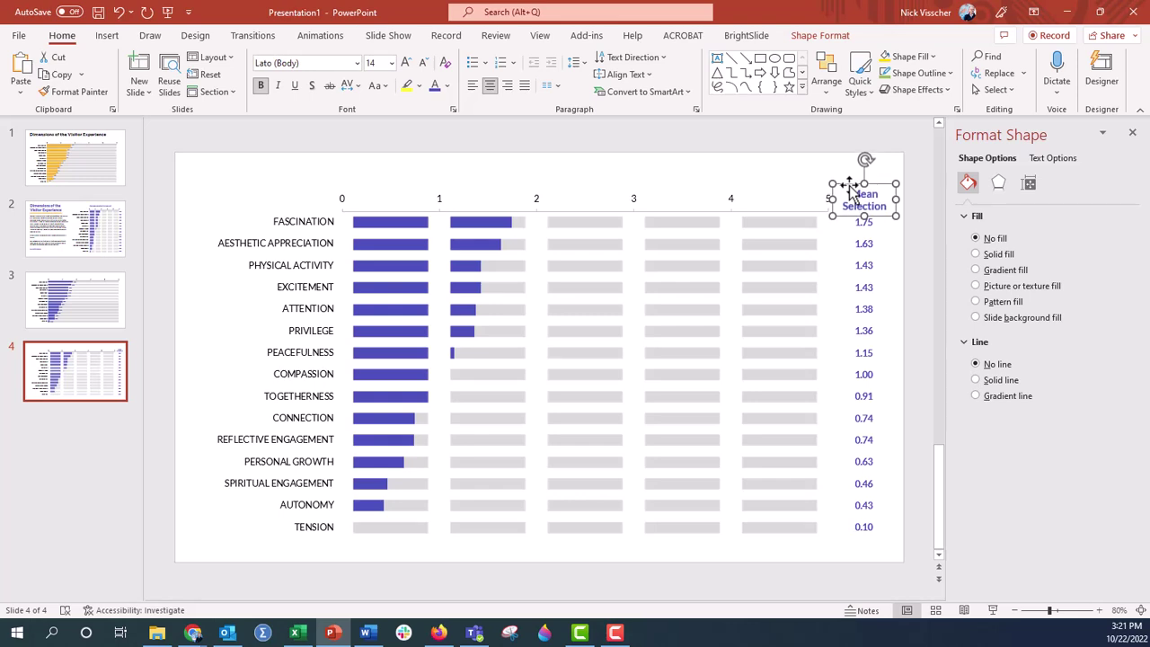
click(784, 164)
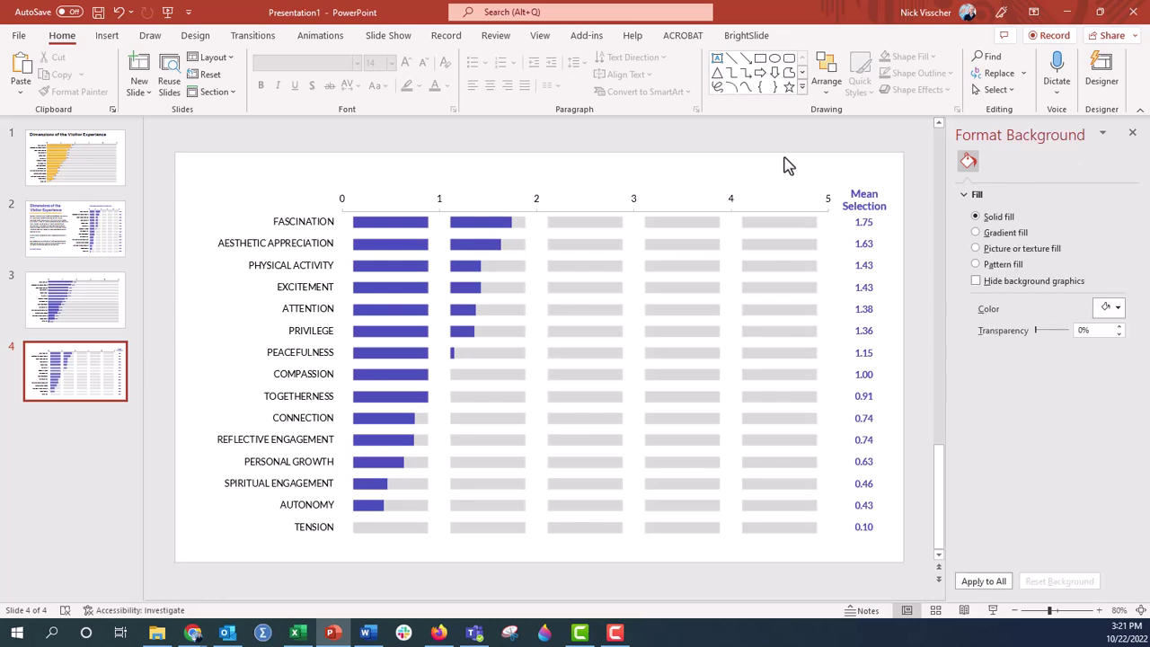
click(994, 610)
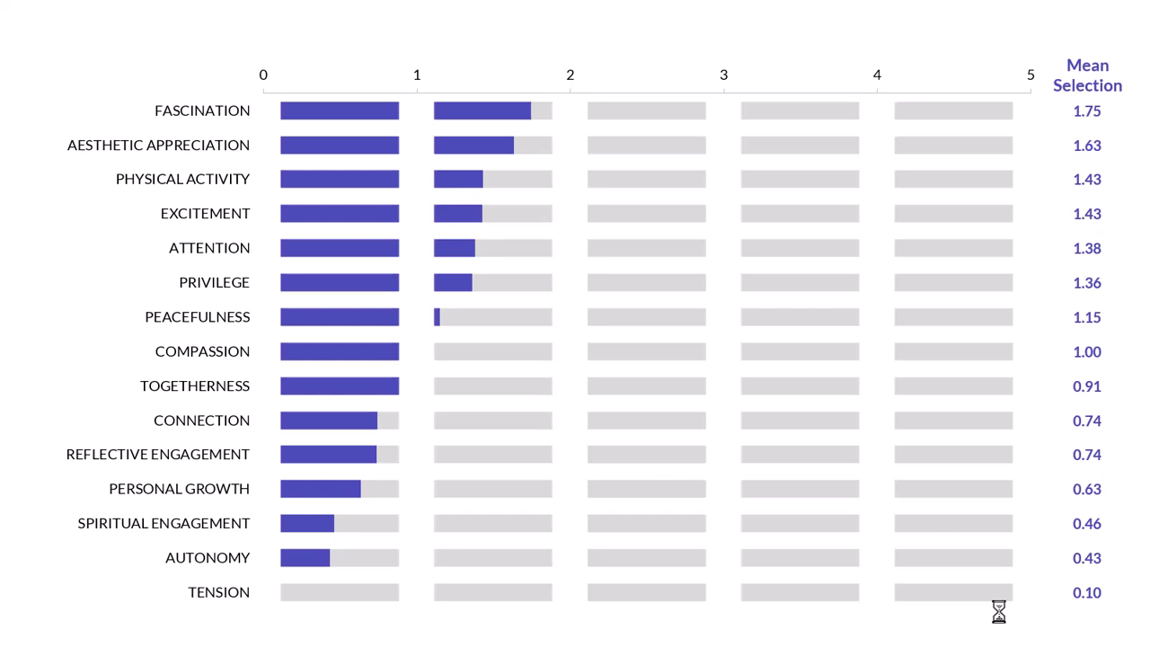
key(Escape)
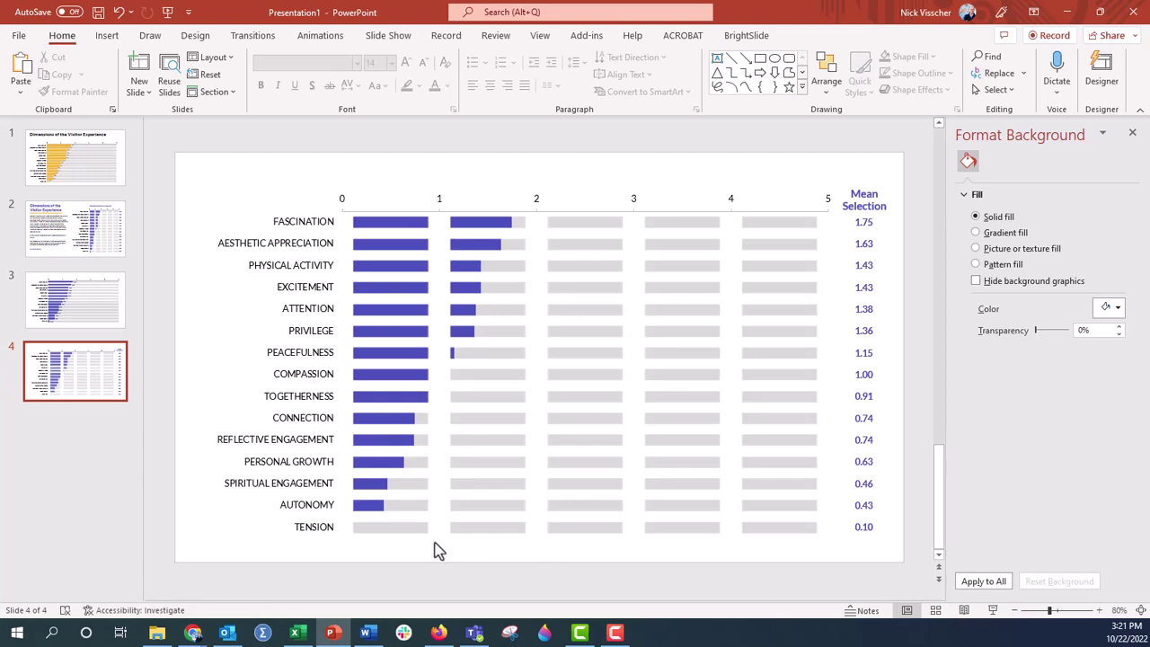
- Examine the TENSION category's purple bar and its value label in the stacked chart
click(313, 534)
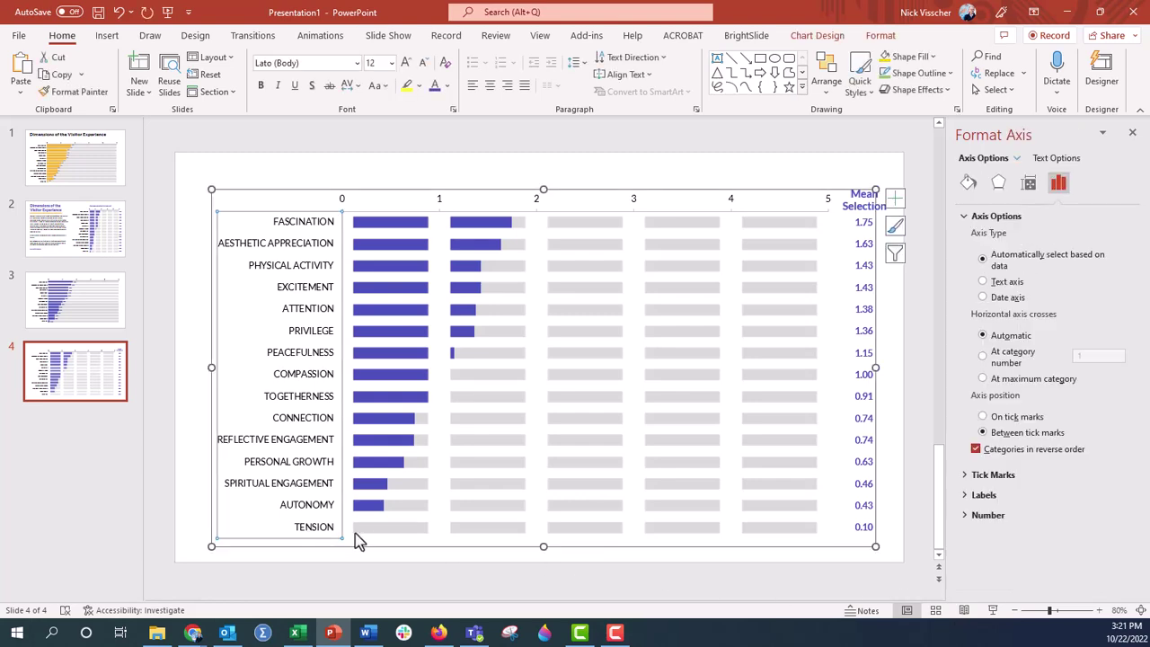
click(355, 533)
click(350, 534)
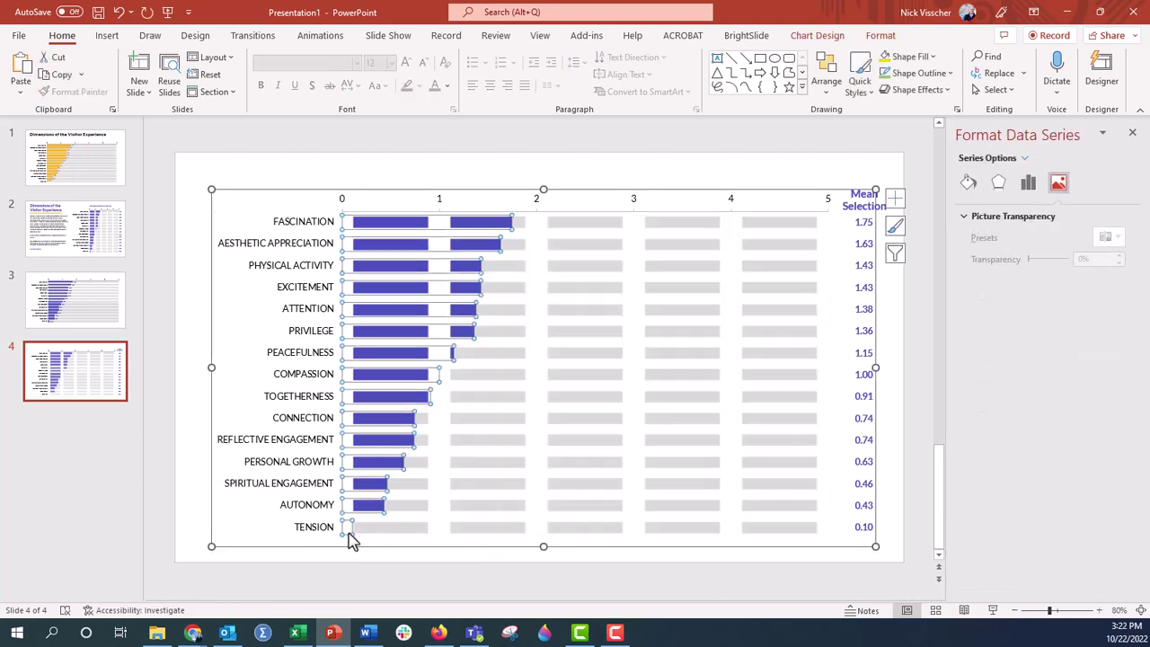
mouse_move(350, 538)
mouse_move(384, 225)
click(726, 563)
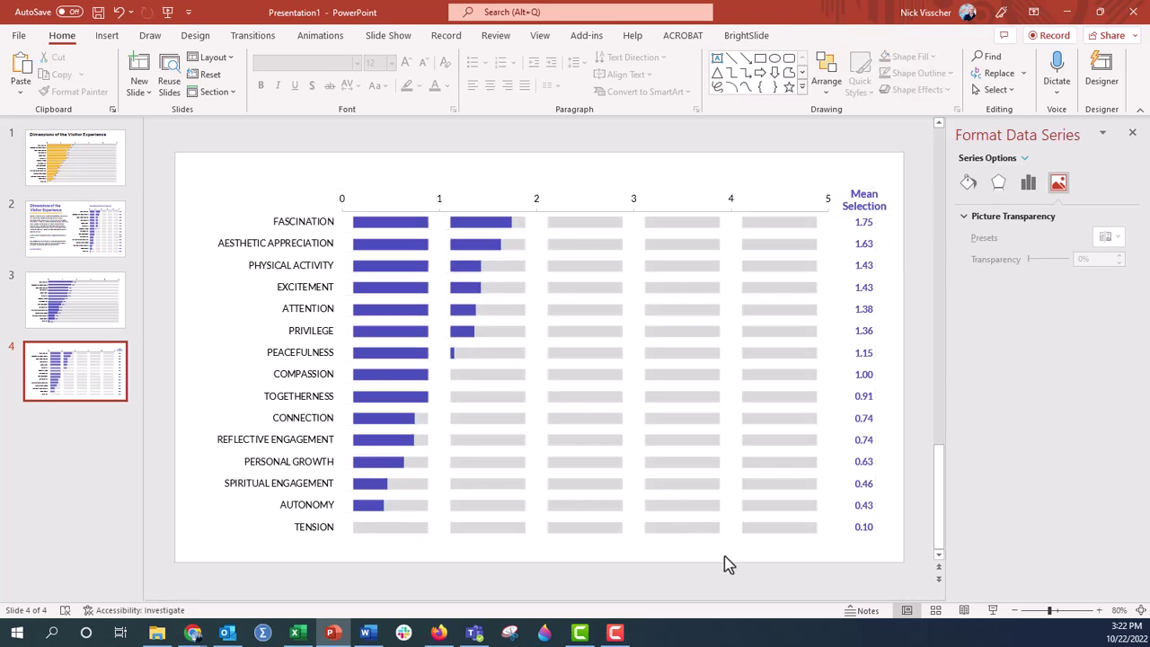
click(868, 530)
click(864, 528)
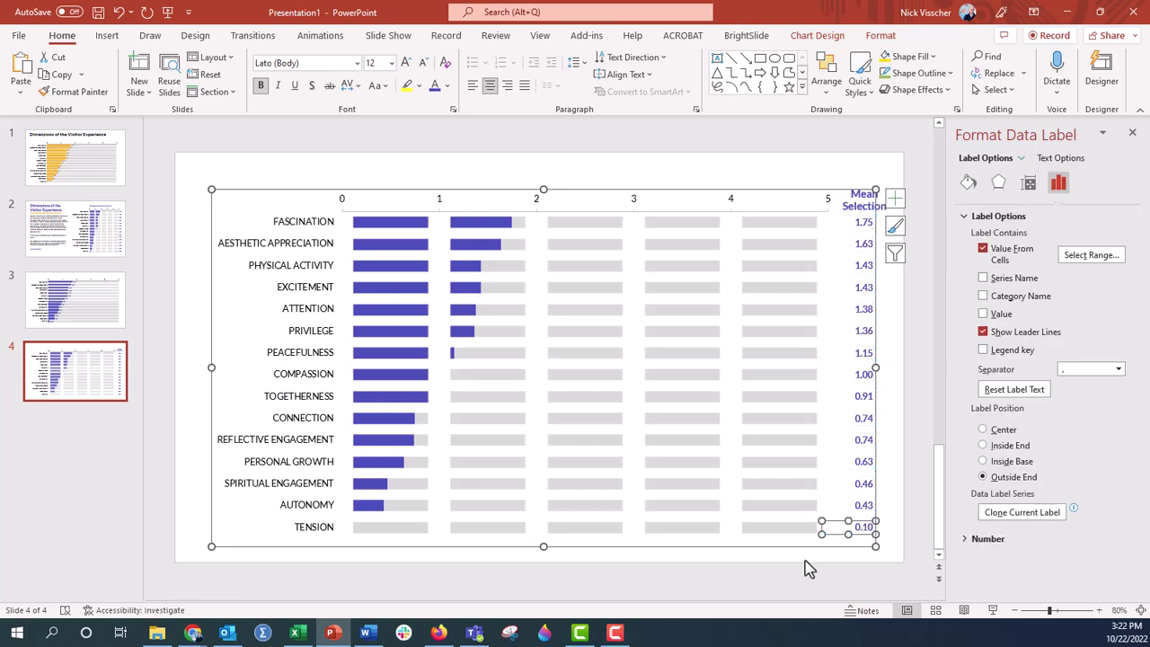
click(190, 513)
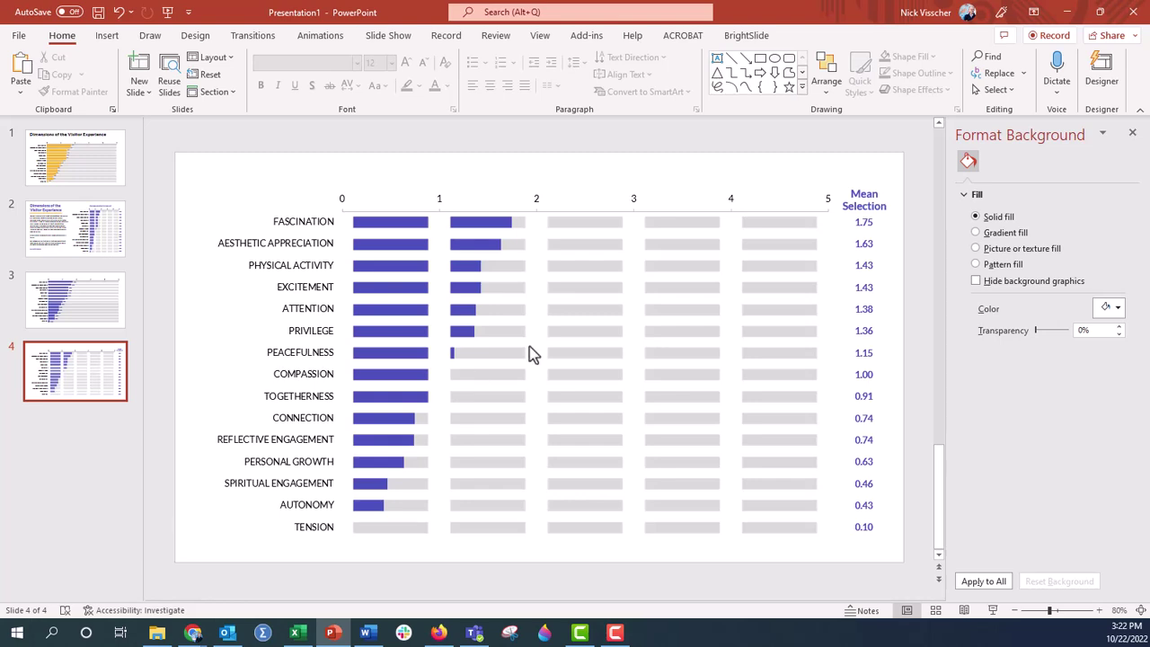
- Open the chart's data, enlarge the sheet to show all rows, and set TENSION's Series 1 value to 0.25
click(697, 275)
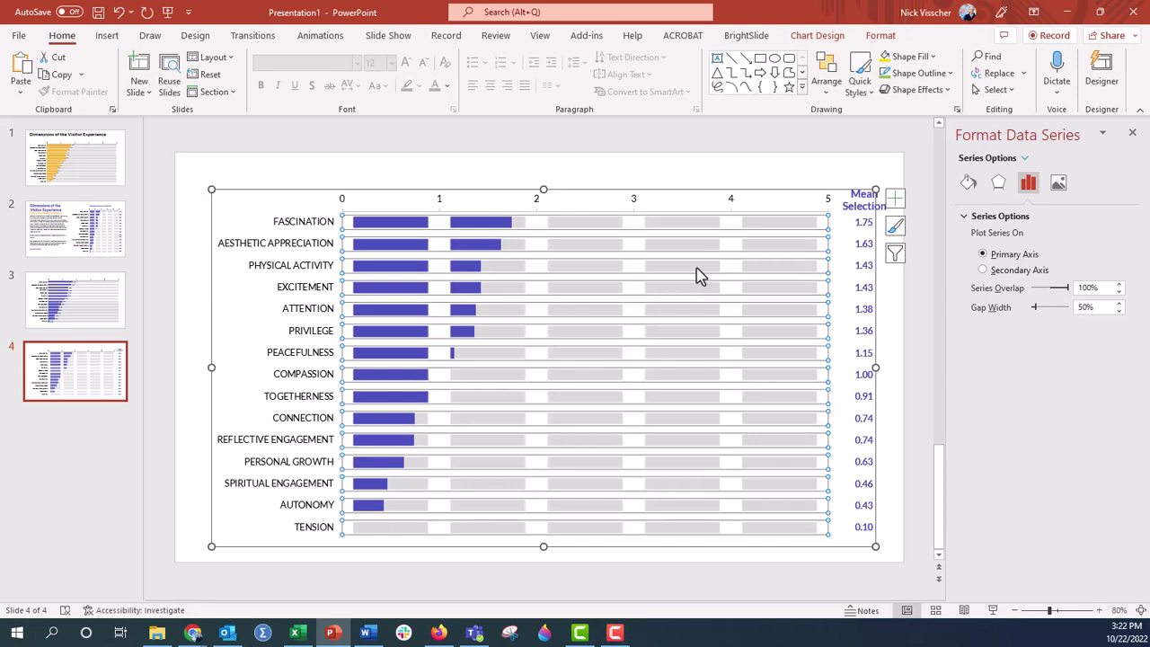
right_click(699, 275)
click(723, 378)
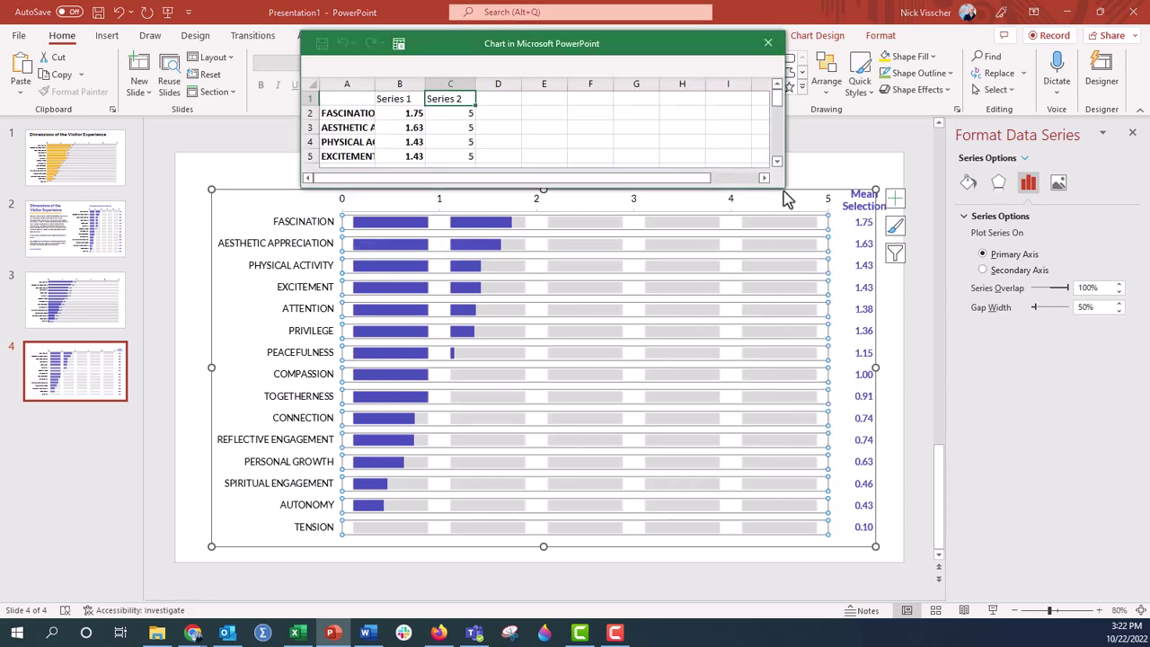
drag(783, 186, 802, 363)
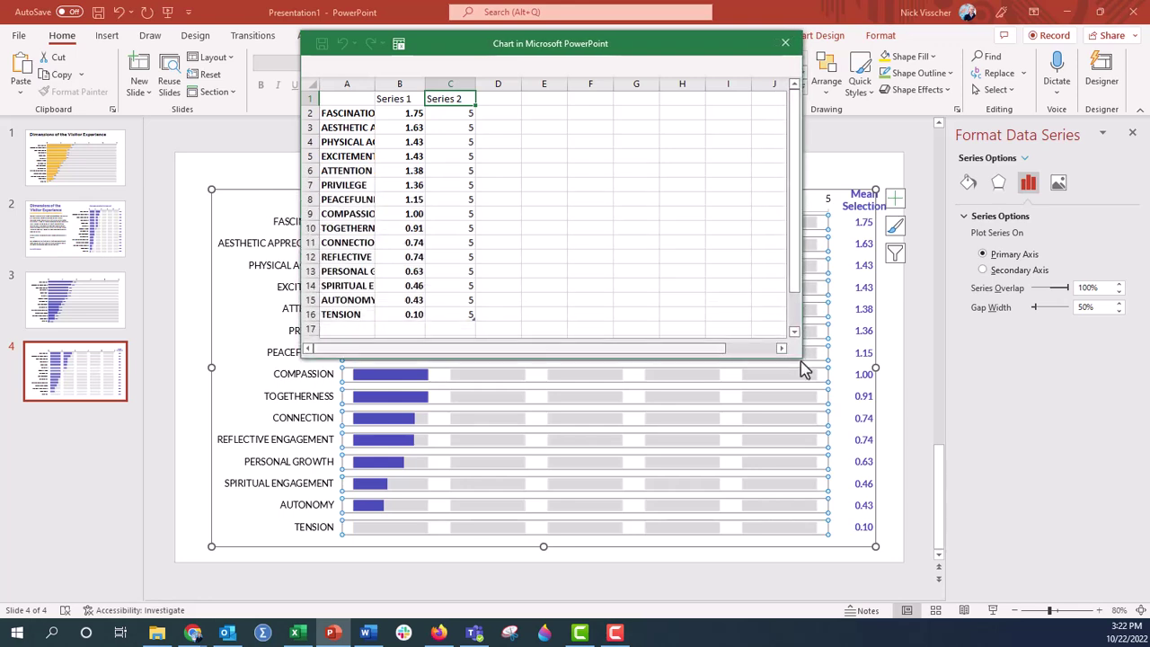
click(389, 316)
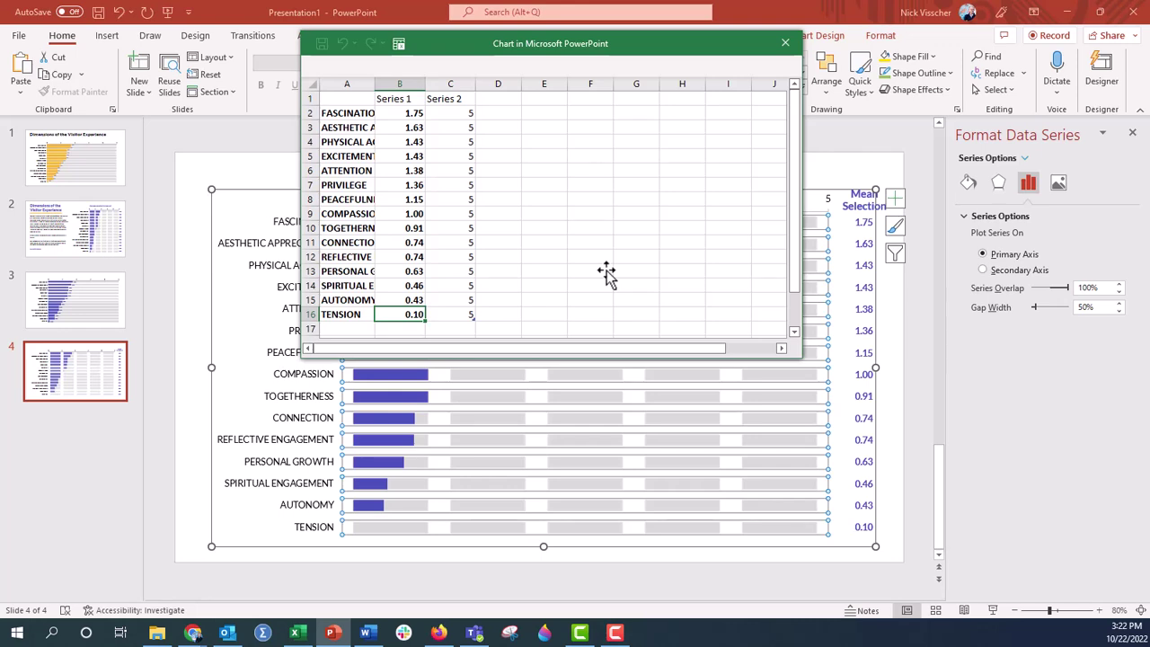
text(0.25)
key(Return)
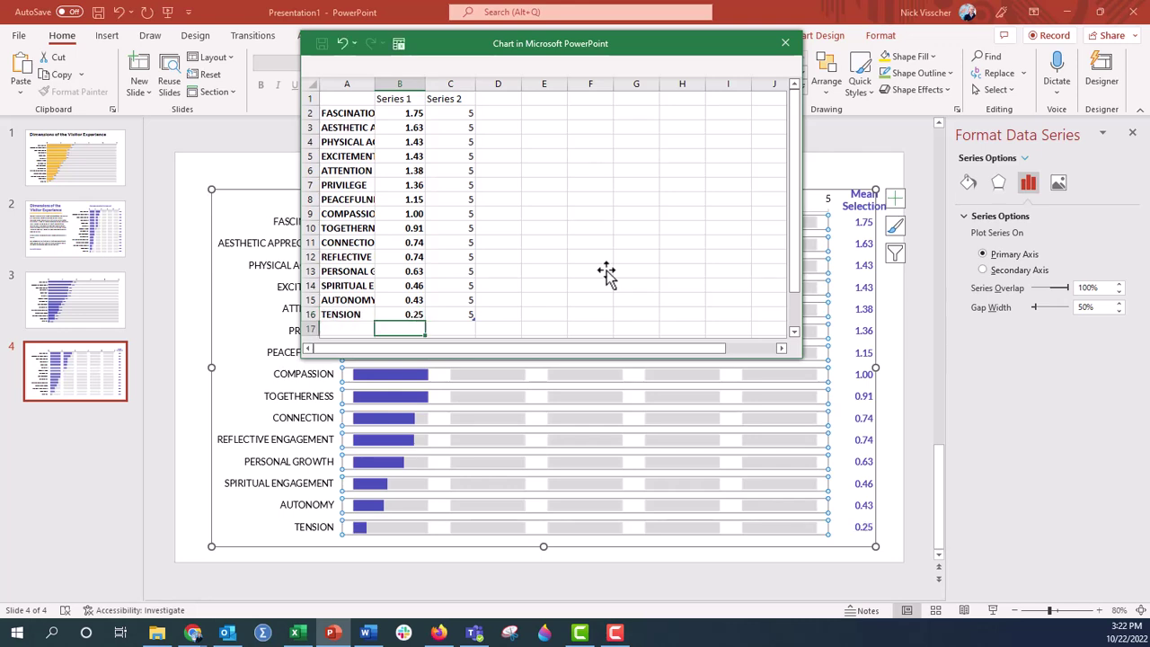
- Set TENSION's Series 1 value to 5.0 in the chart data and preview the updated slide in full screen
key(Up)
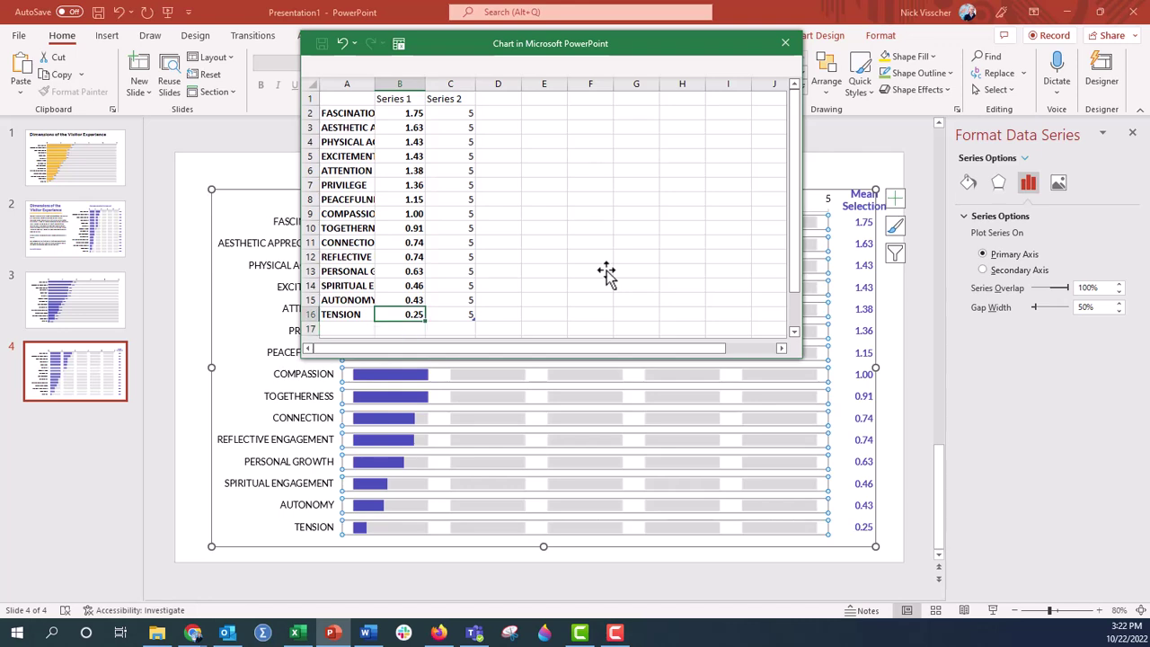
text(5.0)
key(Return)
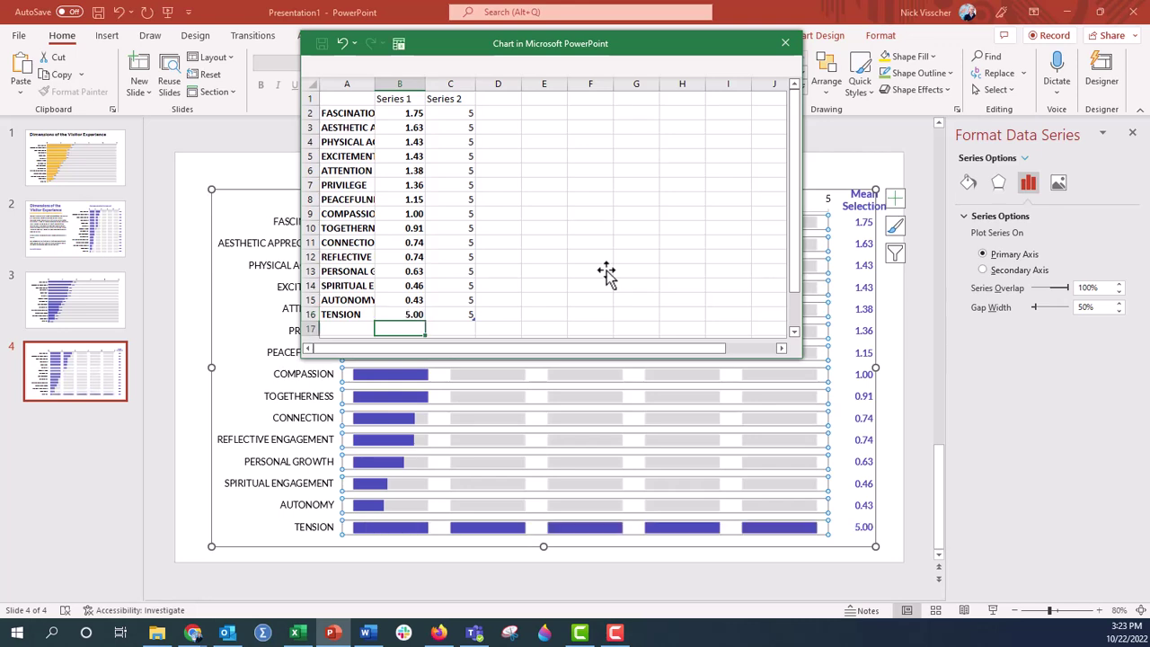
click(785, 42)
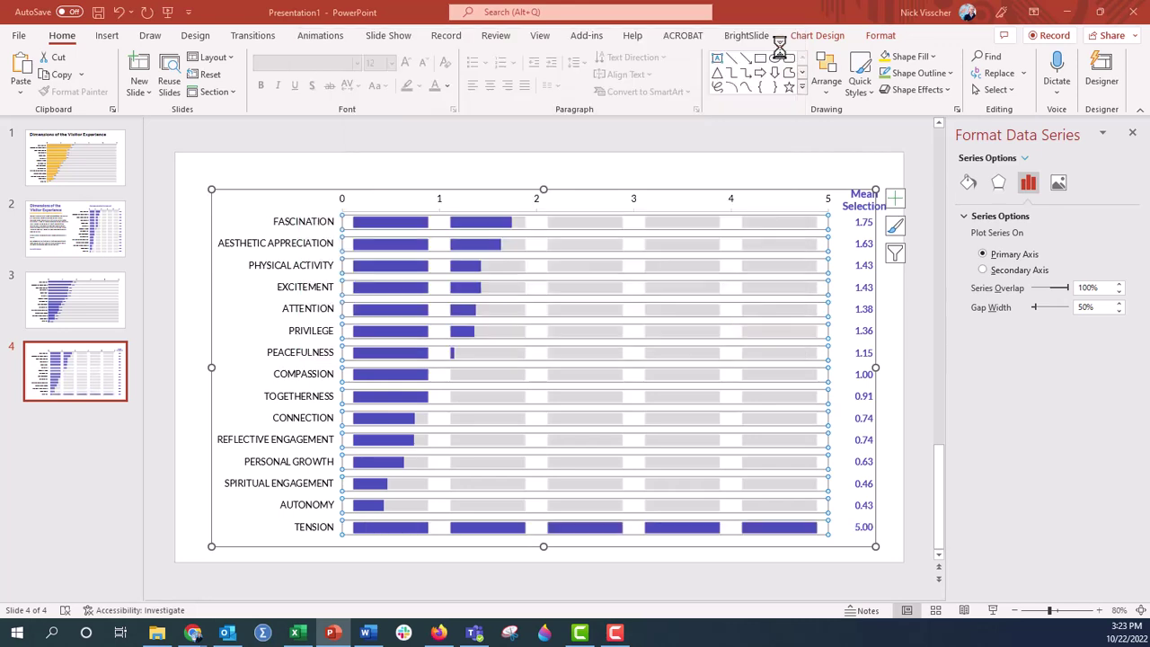
click(714, 168)
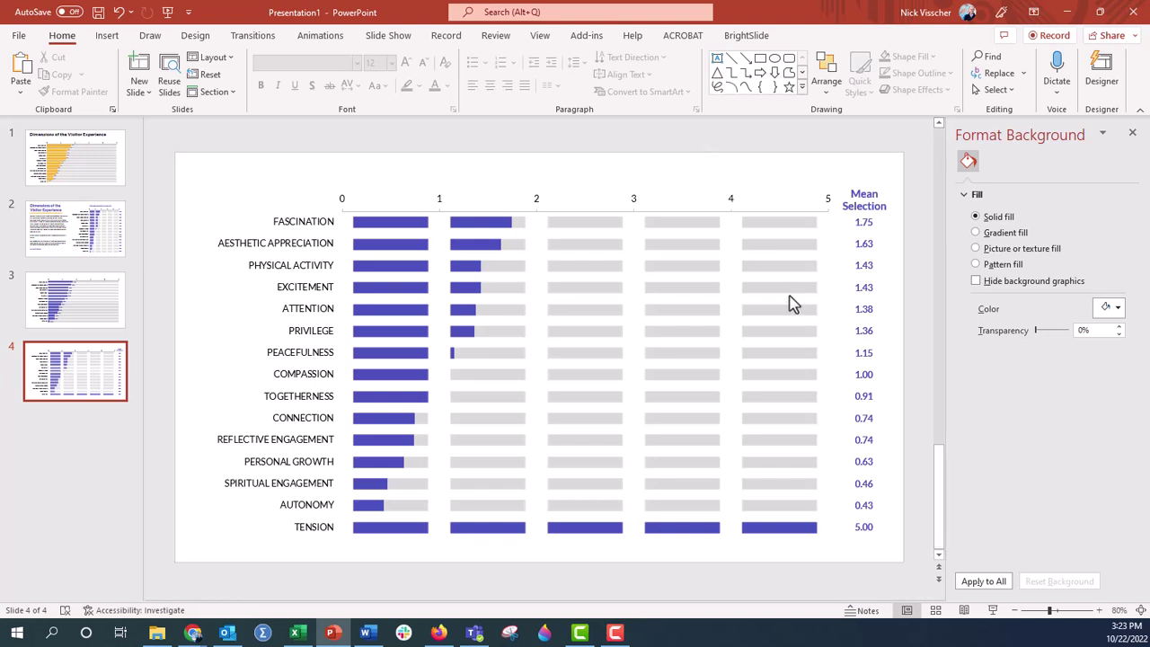
click(993, 610)
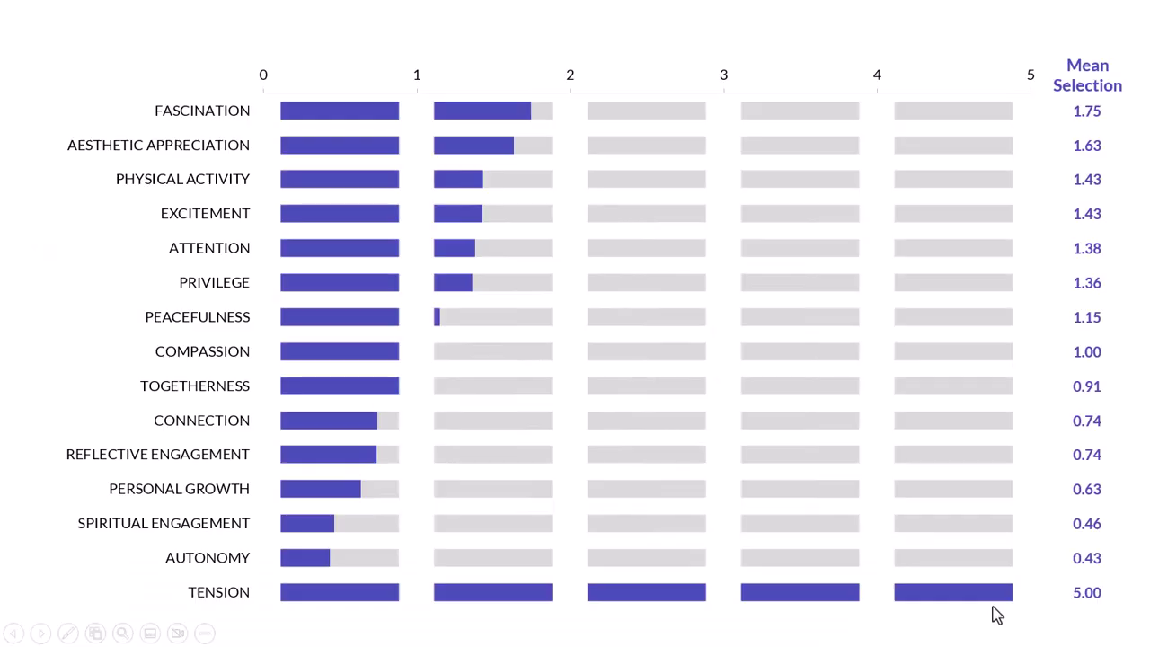